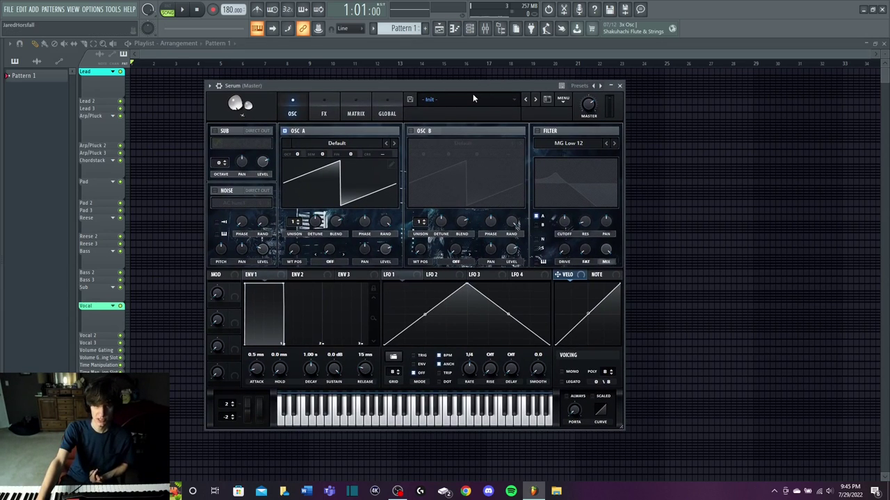
Reposition the synth window and set oscillator A's unison to 16 voices, after trying 5 and 3 voices.
{"action": "left_click_drag", "start_coordinate": [413, 89], "coordinate": [451, 76]}
{"action": "left_click_drag", "start_coordinate": [342, 211], "coordinate": [488, 58]}
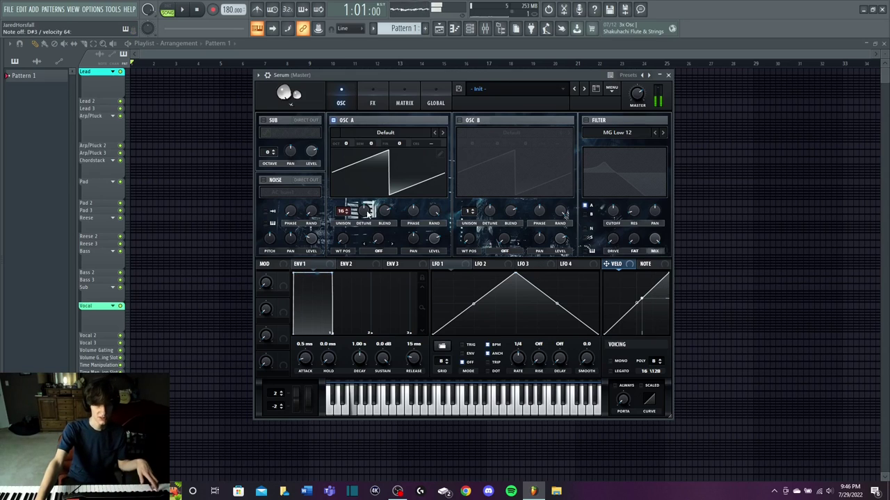
{"action": "left_click_drag", "start_coordinate": [342, 212], "coordinate": [339, 221]}
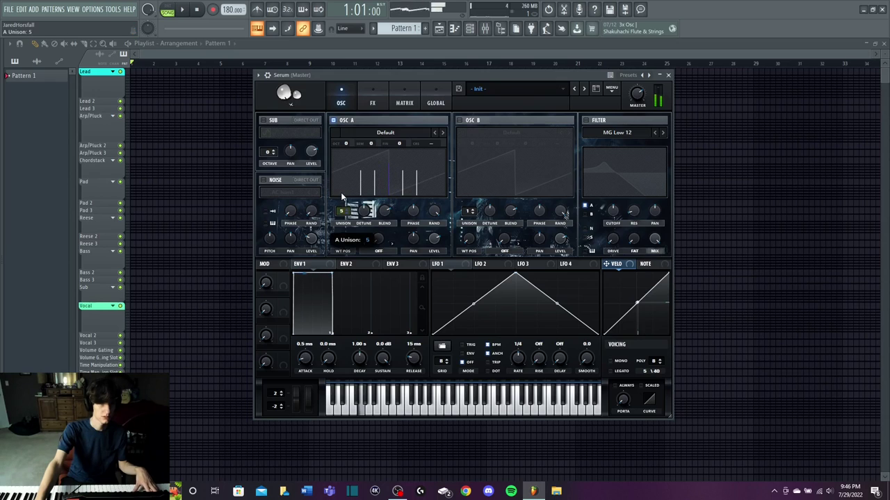
{"action": "mouse_move", "coordinate": [342, 212]}
{"action": "left_mouse_down"}
{"action": "mouse_move", "coordinate": [338, 220]}
{"action": "mouse_move", "coordinate": [339, 213]}
{"action": "left_mouse_up"}
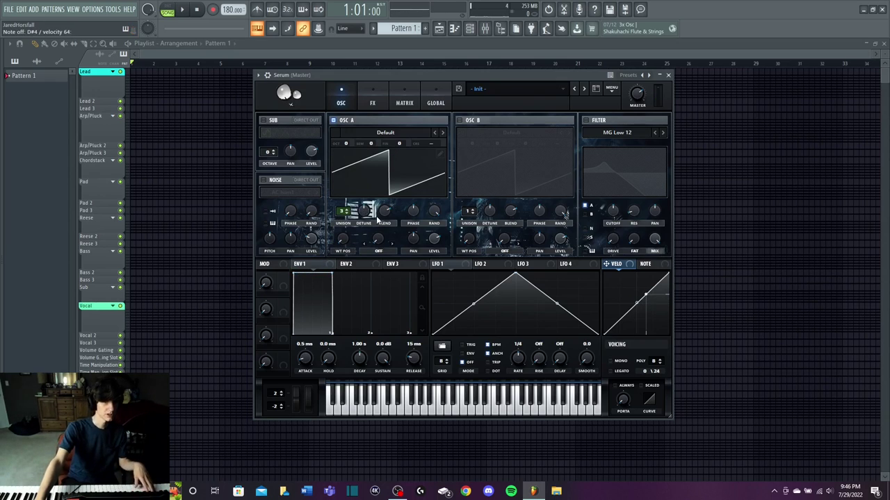
{"action": "left_click_drag", "start_coordinate": [341, 217], "coordinate": [341, 177]}
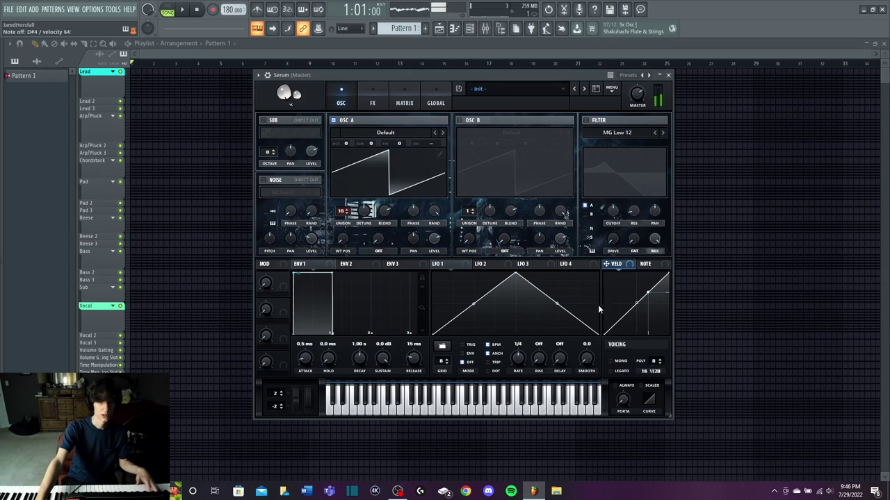
Enable the MG Low 12 filter on oscillator A and adjust its cutoff and drive.
{"action": "left_click", "coordinate": [584, 120]}
{"action": "left_click_drag", "start_coordinate": [617, 210], "coordinate": [636, 177]}
{"action": "left_click_drag", "start_coordinate": [613, 238], "coordinate": [615, 184]}
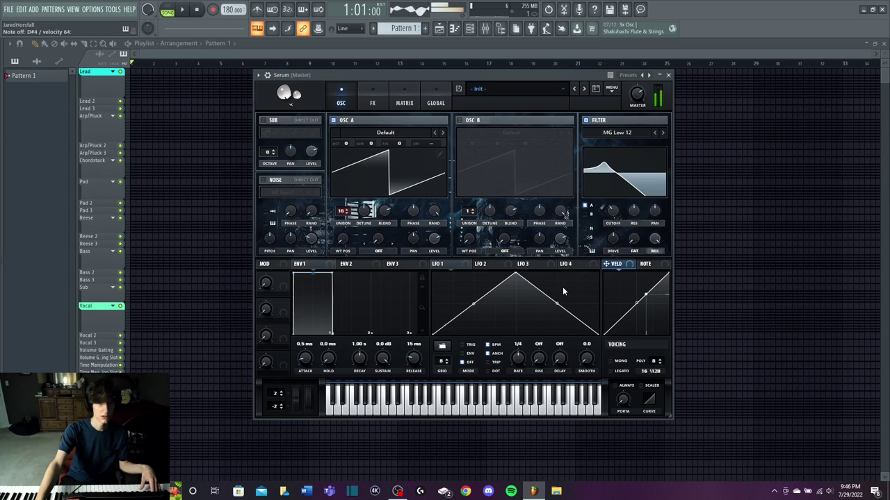
Set up mono voicing with oscillator A at octave -1 and a sine sub oscillator at octave -1.
{"action": "left_click_drag", "start_coordinate": [345, 145], "coordinate": [345, 147]}
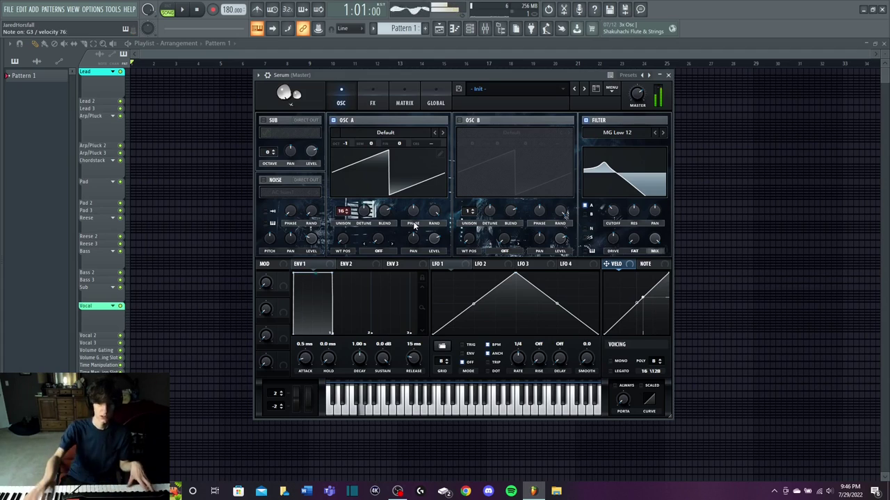
{"action": "left_click", "coordinate": [611, 361]}
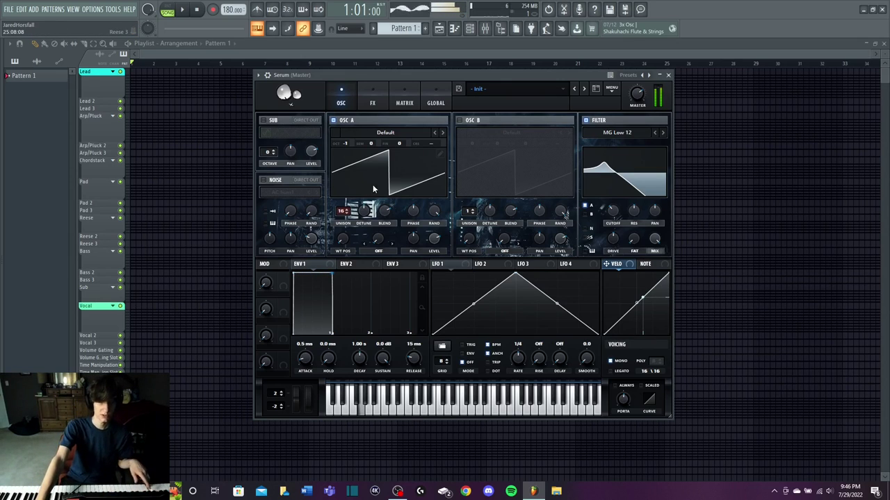
{"action": "left_click", "coordinate": [264, 120]}
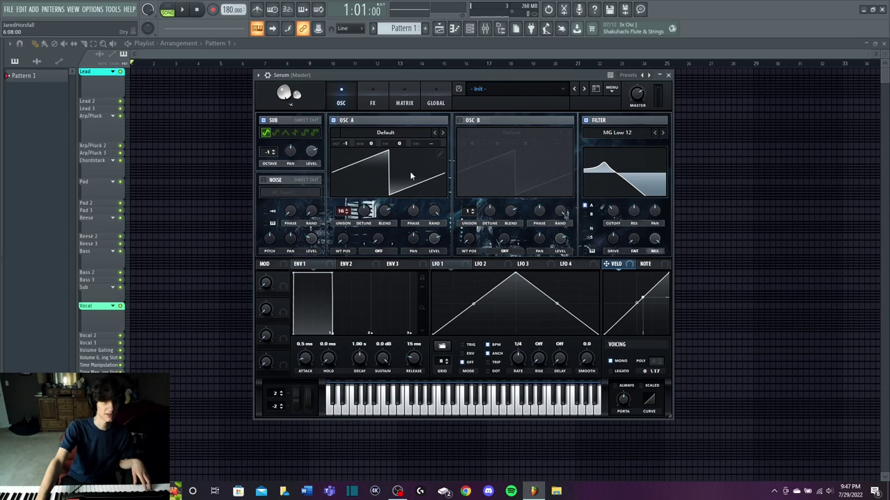
Remove the fundamental from oscillator A's saw wavetable in the wavetable editor, then return to the oscillator view.
{"action": "left_click", "coordinate": [435, 156]}
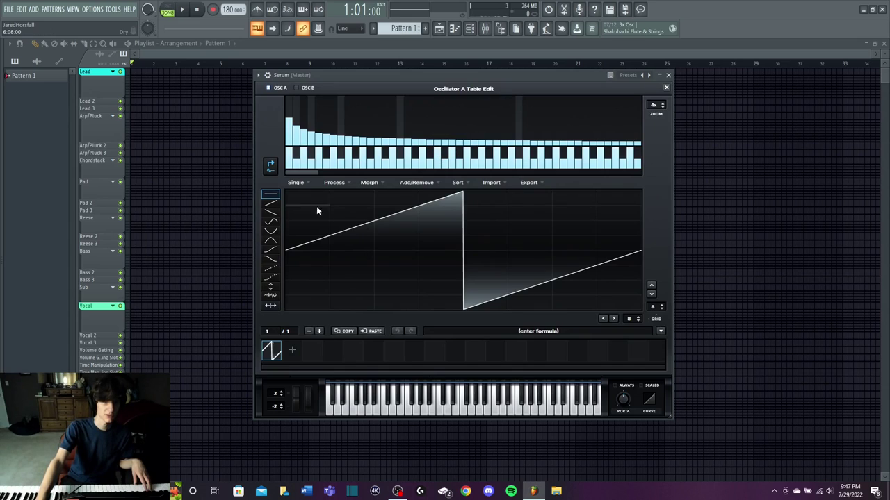
{"action": "left_click", "coordinate": [332, 183]}
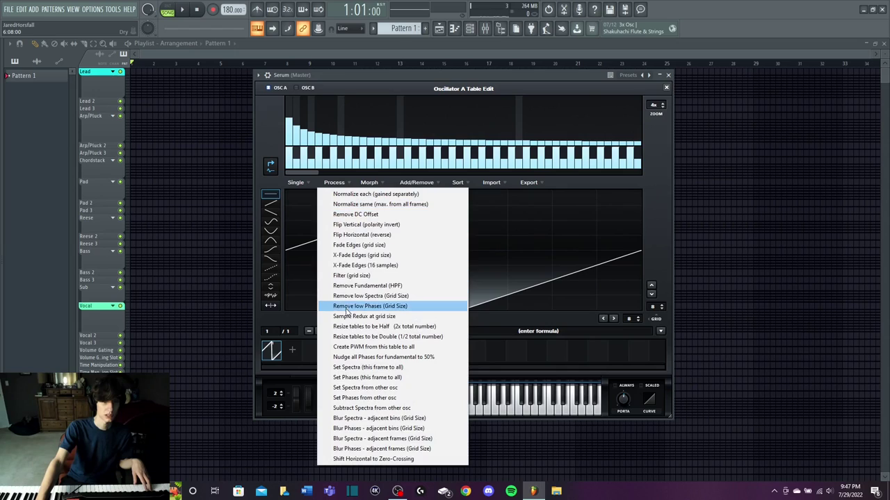
{"action": "left_click", "coordinate": [373, 286]}
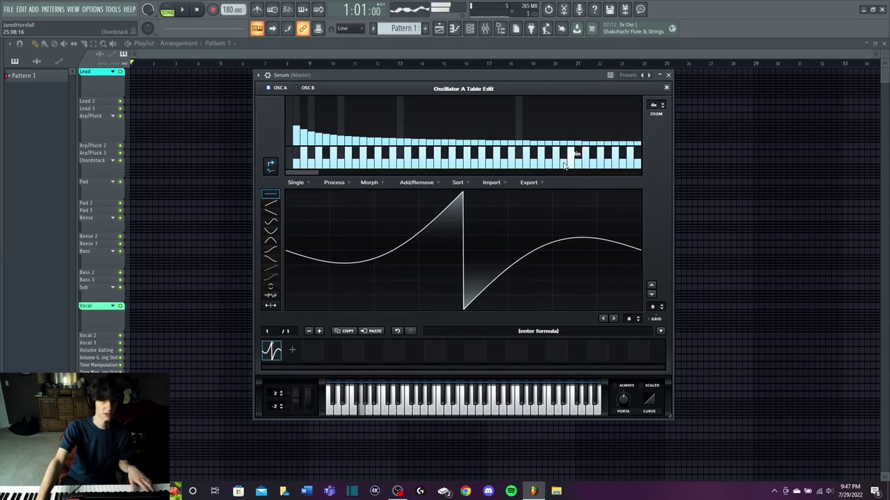
{"action": "left_click", "coordinate": [666, 87]}
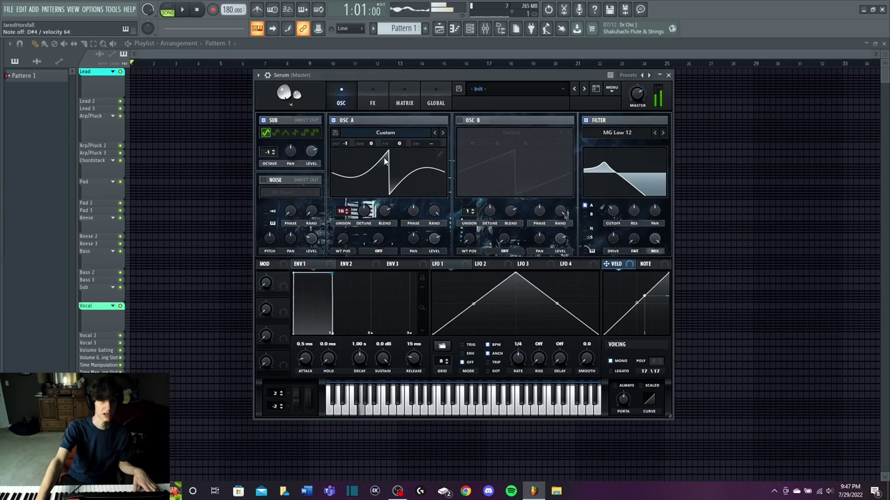
Try single-voice Basic Shapes saws on oscillators A and B at octave -1, with B's fine tuning at 53, and sweep the filter cutoff.
{"action": "left_click_drag", "start_coordinate": [612, 211], "coordinate": [575, 175]}
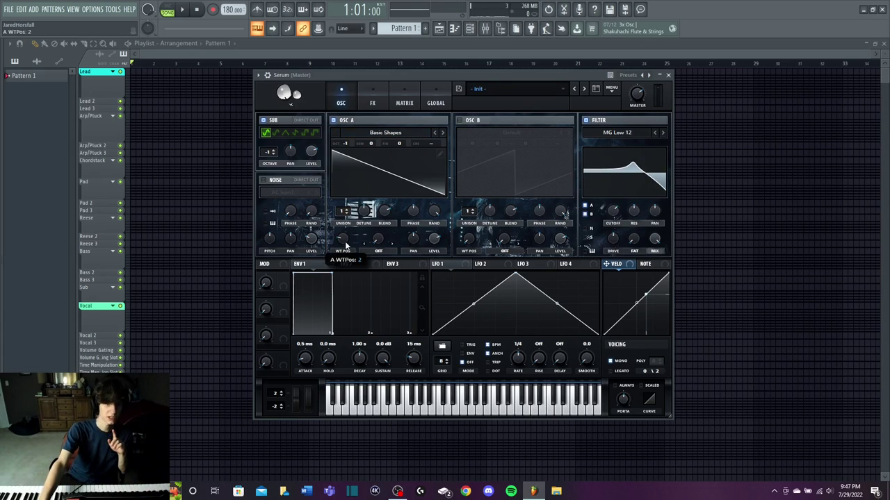
{"action": "left_click", "coordinate": [460, 119]}
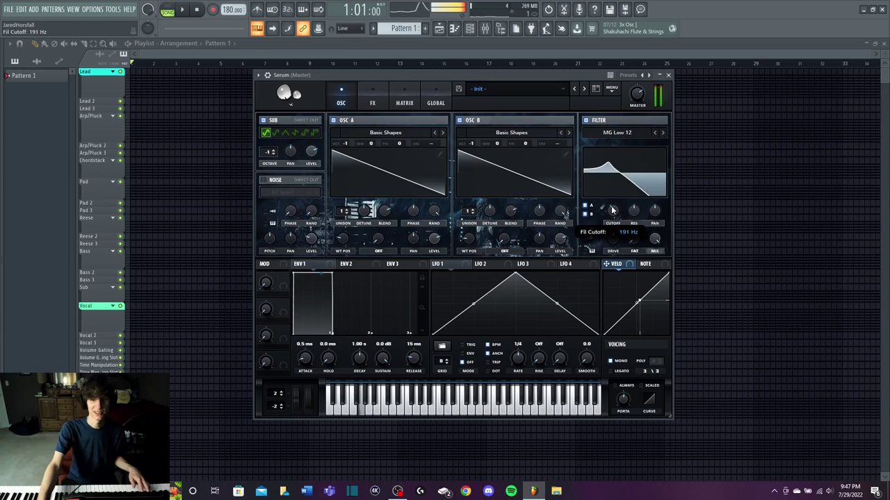
{"action": "left_click_drag", "start_coordinate": [612, 205], "coordinate": [611, 211]}
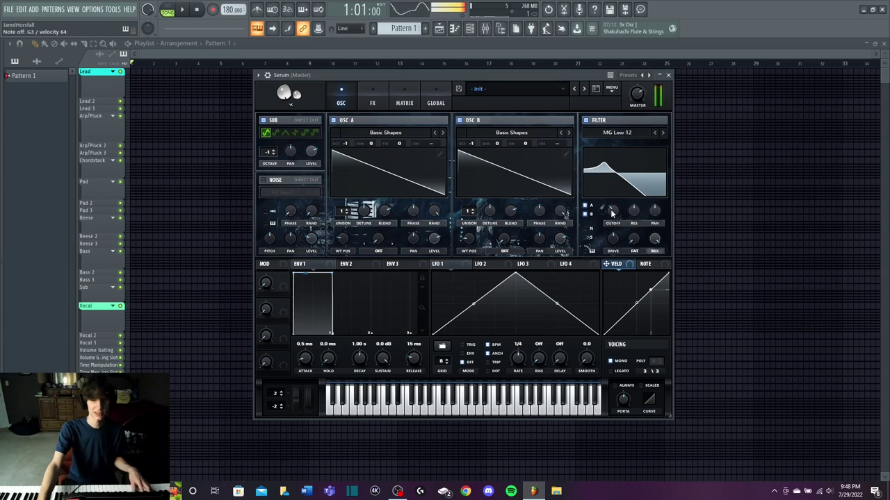
{"action": "mouse_move", "coordinate": [532, 145]}
{"action": "left_mouse_down"}
{"action": "mouse_move", "coordinate": [528, 125]}
{"action": "mouse_move", "coordinate": [528, 136]}
{"action": "left_mouse_up"}
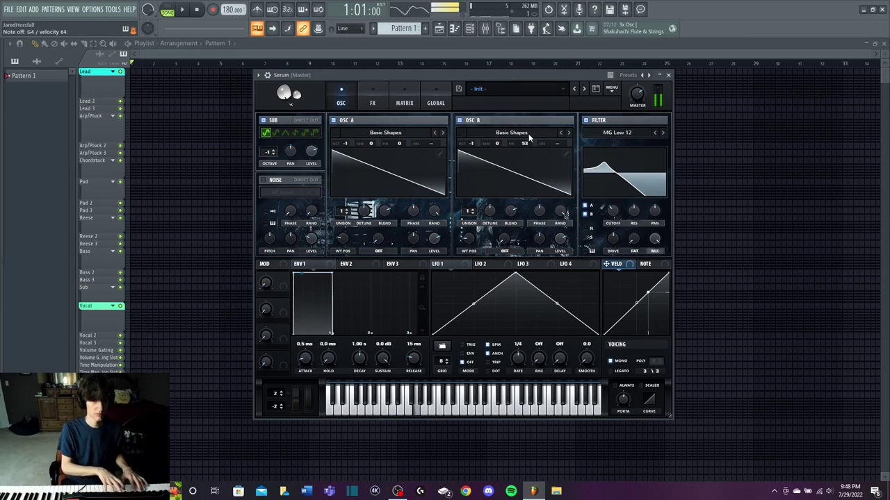
{"action": "left_click_drag", "start_coordinate": [614, 213], "coordinate": [604, 157]}
{"action": "left_click_drag", "start_coordinate": [612, 211], "coordinate": [612, 226]}
{"action": "scroll", "coordinate": [611, 210], "scroll_direction": "down", "scroll_amount": 5}
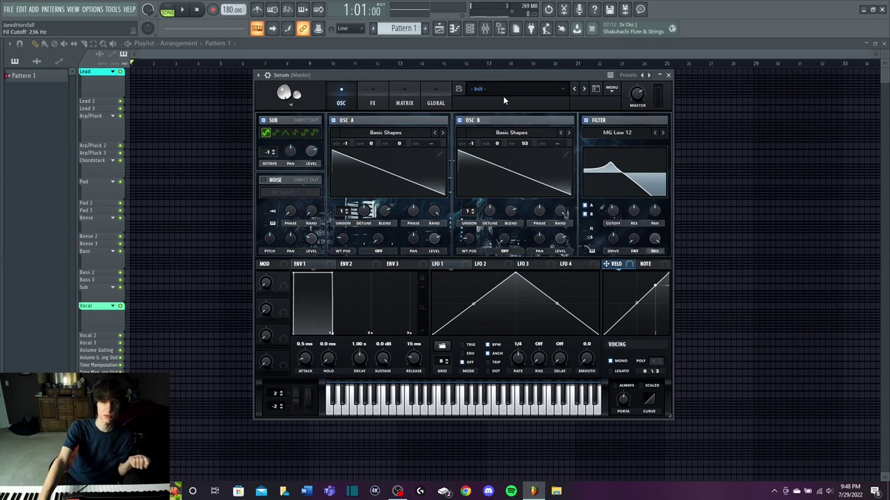
Add an EQ directly after the distortion slot in the effects chain and set its high-band gain to 3.2 dB.
{"action": "left_click", "coordinate": [372, 99]}
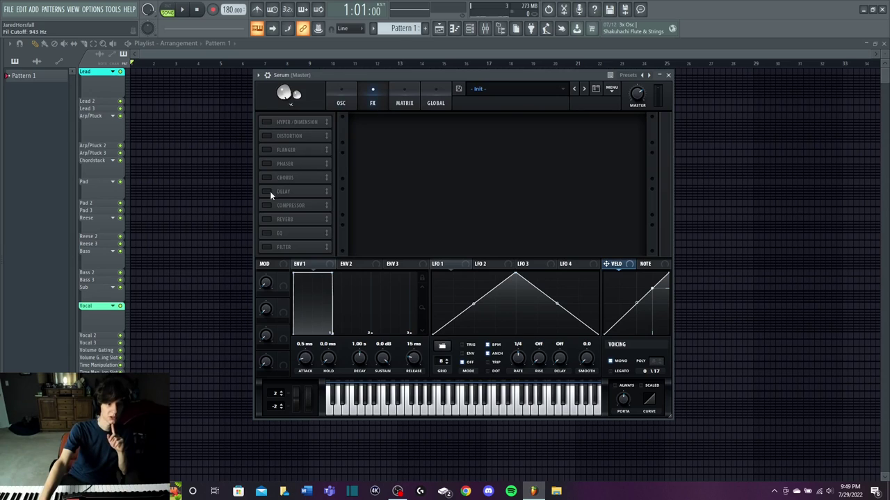
{"action": "left_click_drag", "start_coordinate": [598, 127], "coordinate": [601, 118]}
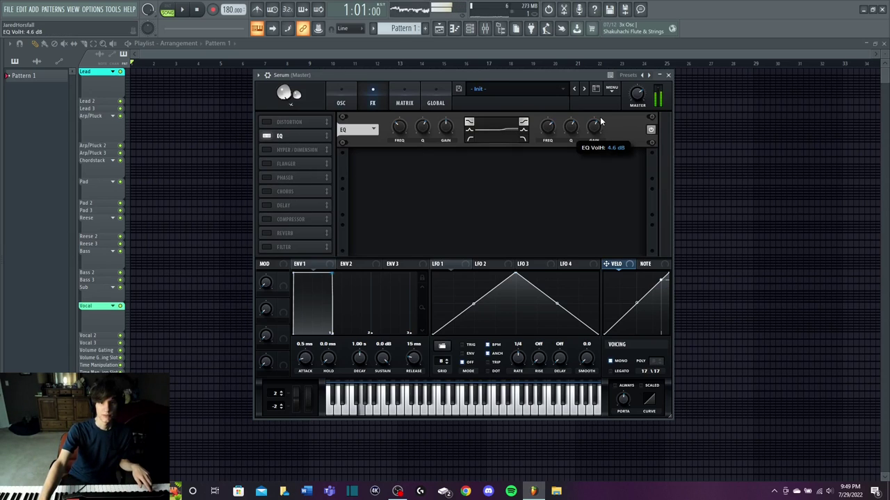
{"action": "scroll", "coordinate": [601, 124], "scroll_direction": "down", "scroll_amount": 1}
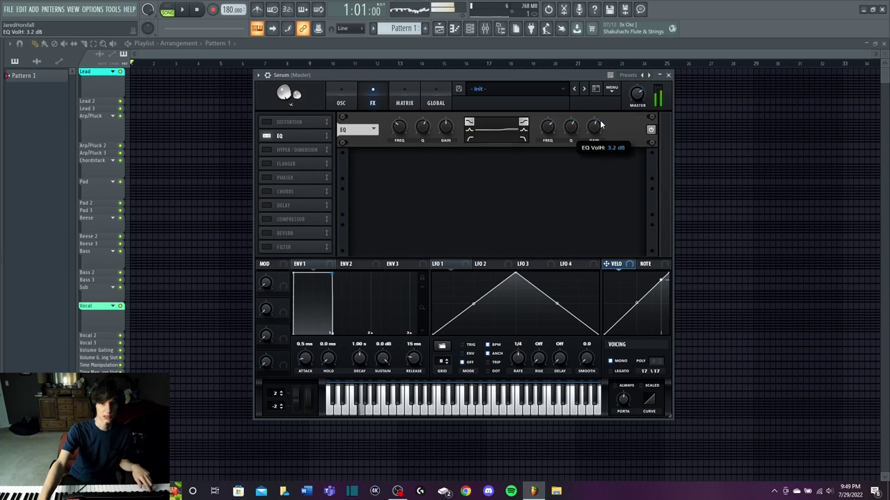
Lower the filter cutoff to about 135 Hz and set the EQ's low-band gain to 3.2 dB.
{"action": "left_click", "coordinate": [340, 103]}
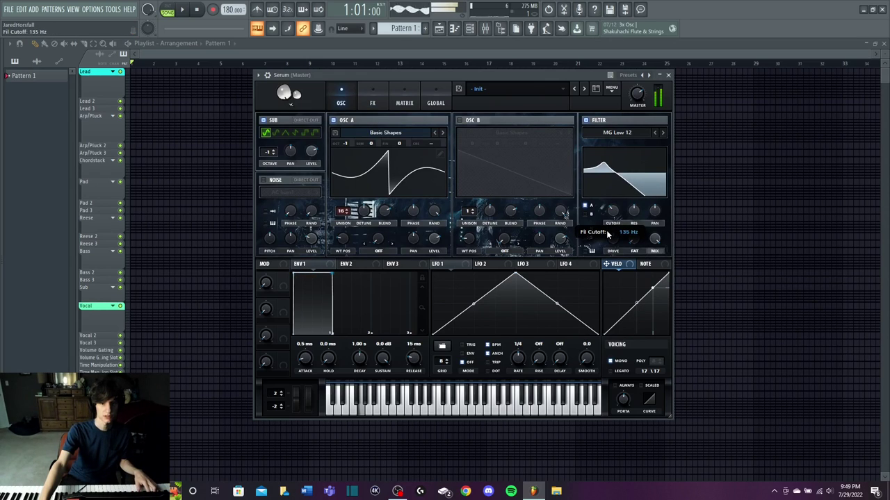
{"action": "left_click", "coordinate": [371, 103]}
{"action": "left_click_drag", "start_coordinate": [444, 126], "coordinate": [448, 125]}
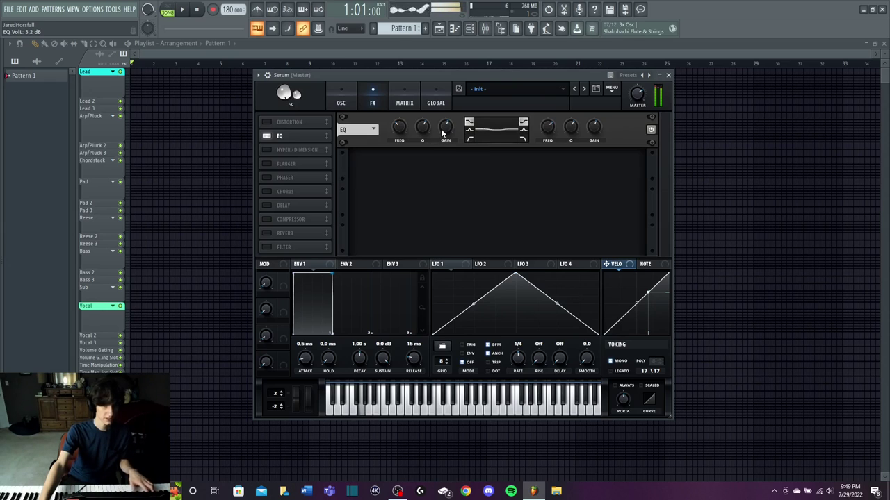
Enable Tube distortion ahead of the EQ and sweep the filter cutoff, leaving it at 506 Hz.
{"action": "left_click", "coordinate": [266, 122]}
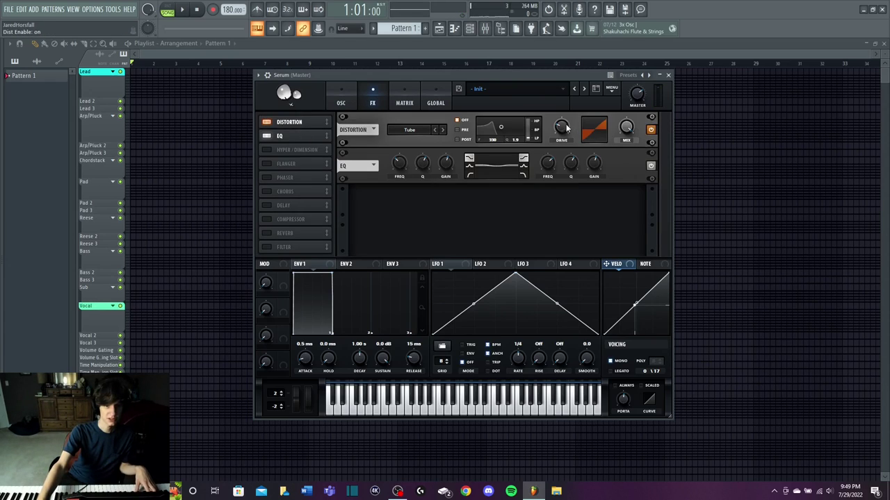
{"action": "left_click", "coordinate": [346, 98]}
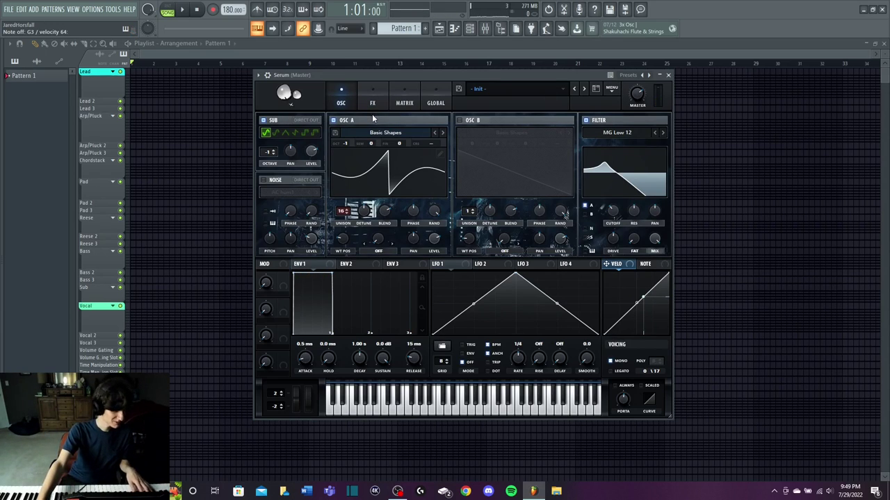
{"action": "left_click_drag", "start_coordinate": [611, 213], "coordinate": [612, 175]}
{"action": "mouse_move", "coordinate": [611, 212]}
{"action": "left_mouse_down"}
{"action": "mouse_move", "coordinate": [611, 226]}
{"action": "mouse_move", "coordinate": [613, 205]}
{"action": "left_mouse_up"}
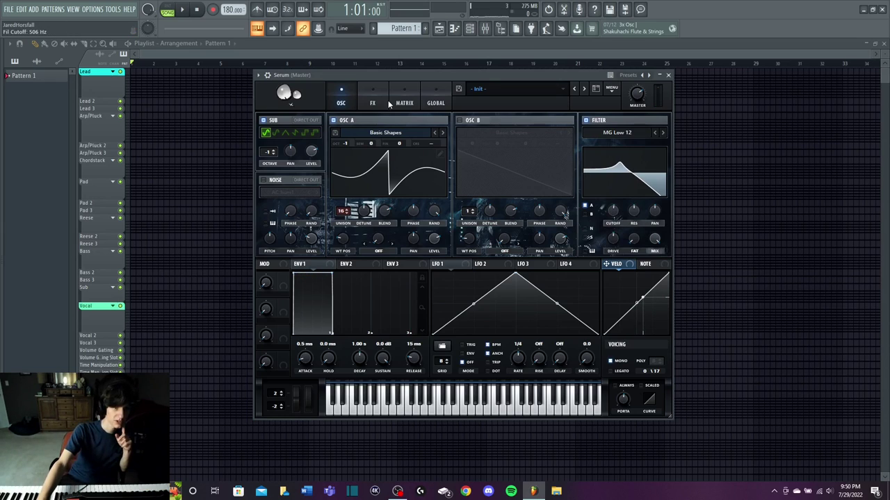
Set the distortion drive to 89% and open the filter cutoff further.
{"action": "left_click", "coordinate": [383, 100]}
{"action": "left_click_drag", "start_coordinate": [562, 128], "coordinate": [563, 138]}
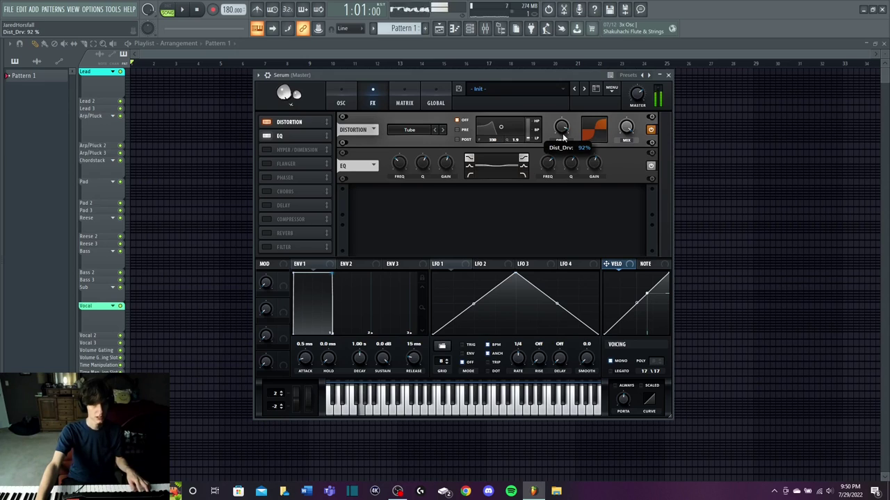
{"action": "left_click_drag", "start_coordinate": [562, 135], "coordinate": [560, 128]}
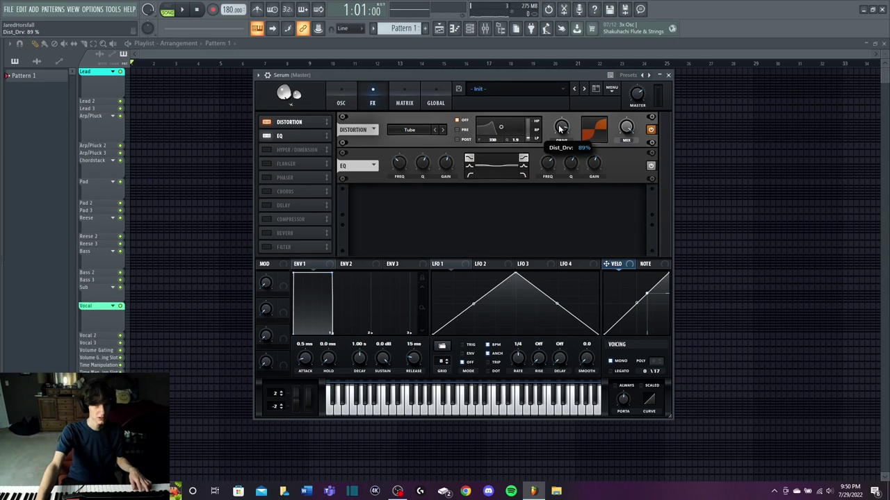
{"action": "left_click", "coordinate": [346, 102]}
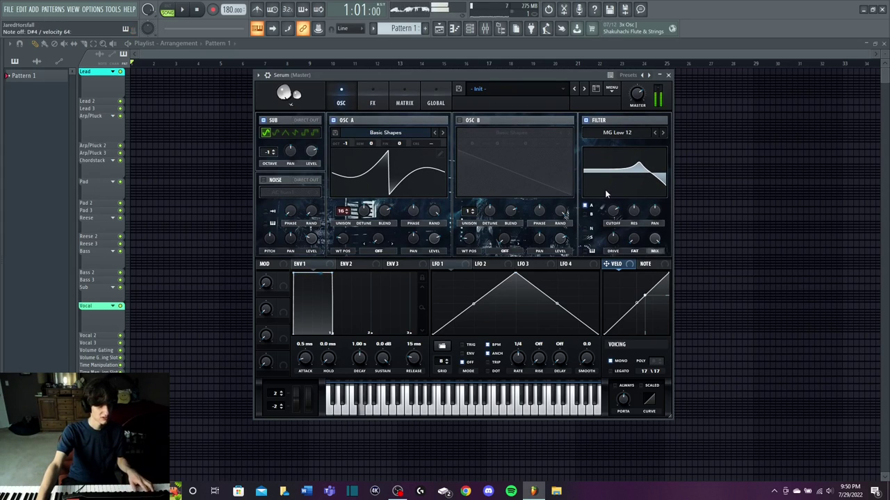
Route LFO 1 to oscillator A's fine tuning with an amount of 96 and check the routing in the modulation matrix.
{"action": "left_click", "coordinate": [447, 264]}
{"action": "left_click_drag", "start_coordinate": [399, 146], "coordinate": [400, 144]}
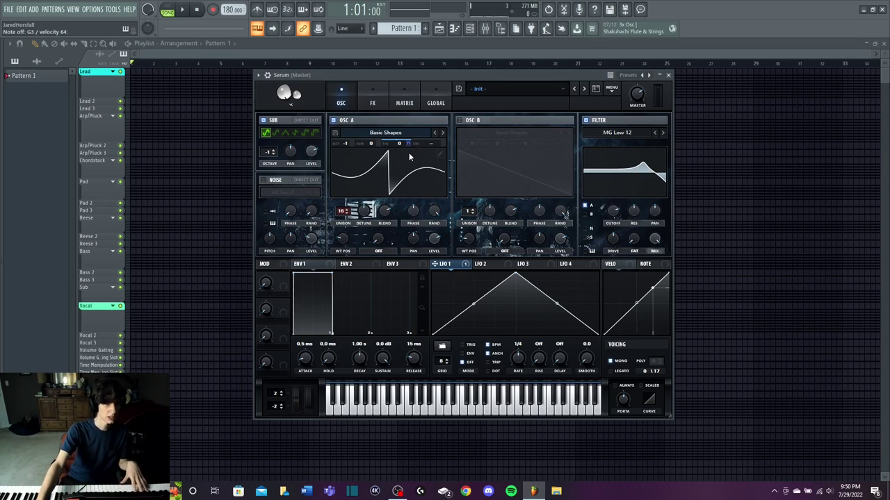
{"action": "left_click_drag", "start_coordinate": [410, 145], "coordinate": [408, 146]}
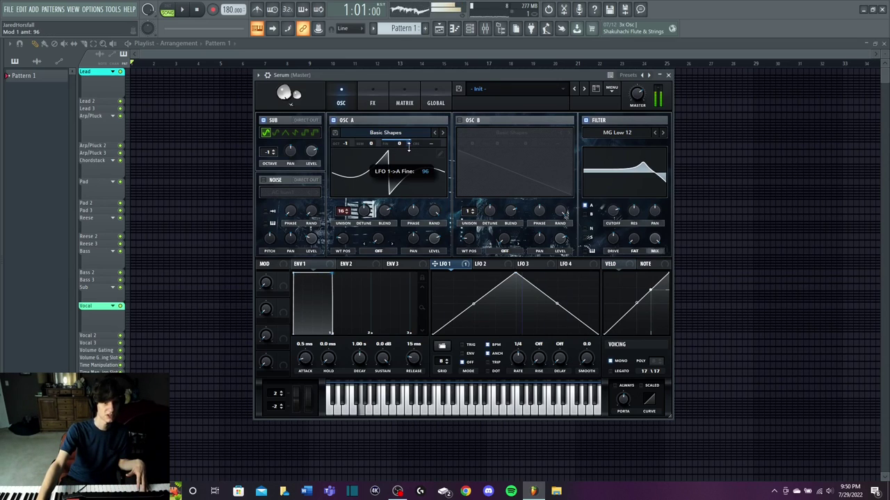
{"action": "left_click", "coordinate": [398, 102]}
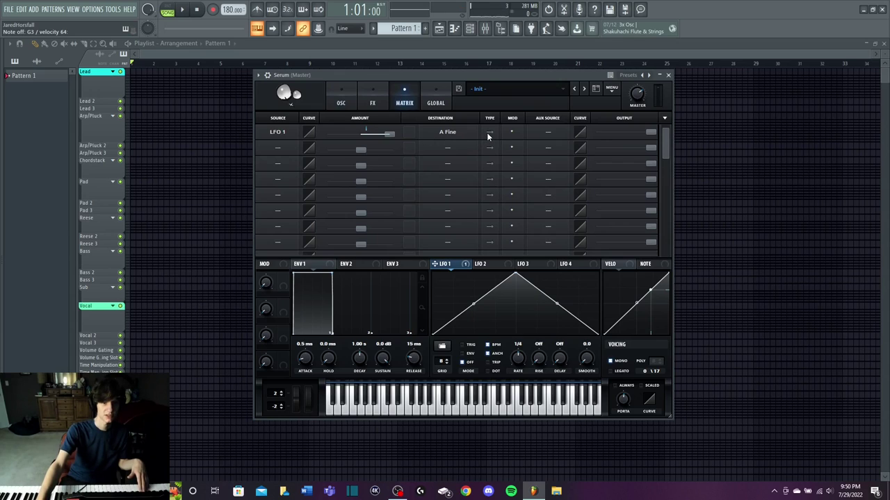
{"action": "left_click", "coordinate": [346, 103]}
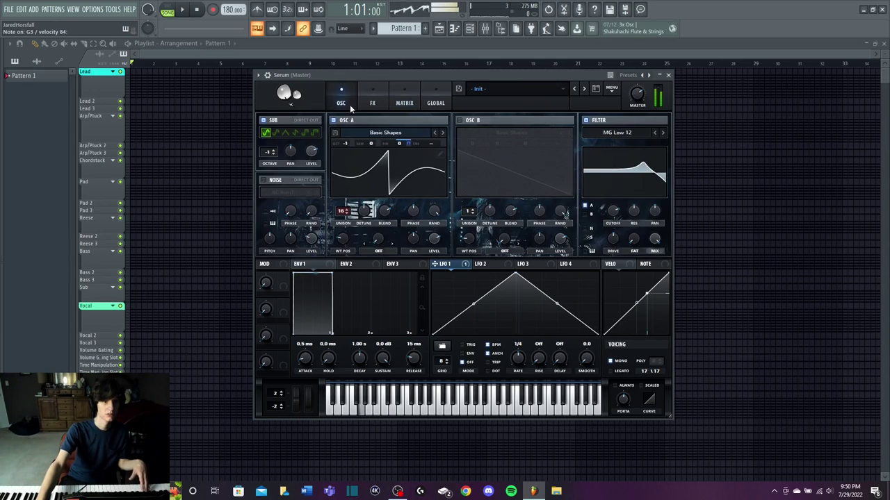
Refine the LFO 1 amount on oscillator A's fine tuning, with the LFO rate at 1/2, and lower the filter cutoff to about 976 Hz.
{"action": "left_click_drag", "start_coordinate": [408, 142], "coordinate": [403, 177]}
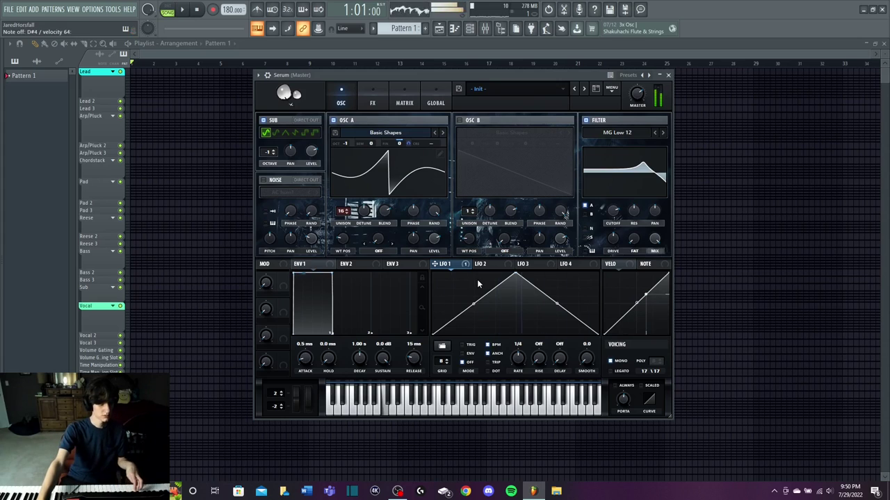
{"action": "left_click_drag", "start_coordinate": [512, 362], "coordinate": [515, 362]}
{"action": "left_click_drag", "start_coordinate": [611, 215], "coordinate": [607, 207]}
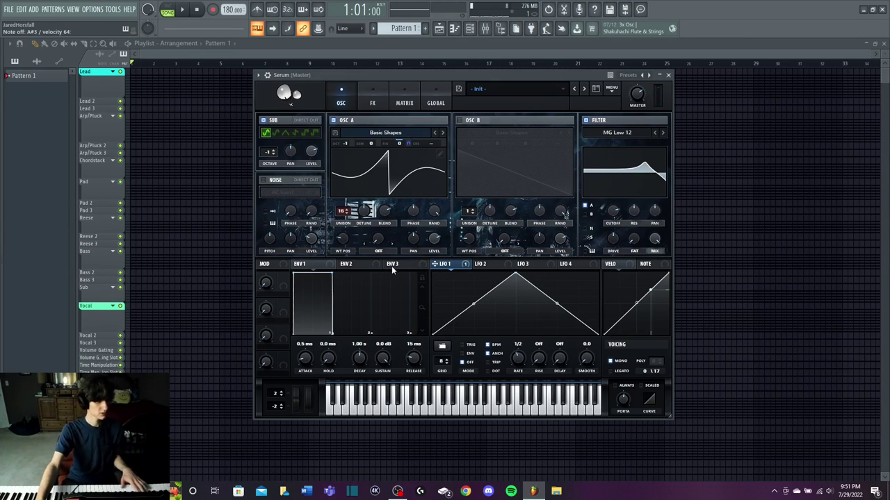
{"action": "left_click_drag", "start_coordinate": [408, 143], "coordinate": [408, 136]}
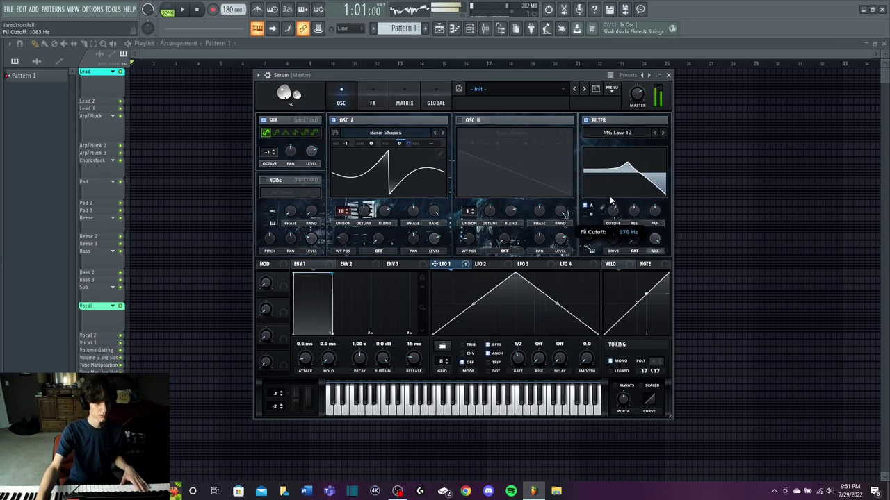
Remove the LFO 1 modulation from oscillator A's fine tuning and initialise the Serum preset.
{"action": "right_click", "coordinate": [403, 142]}
{"action": "left_click", "coordinate": [456, 284]}
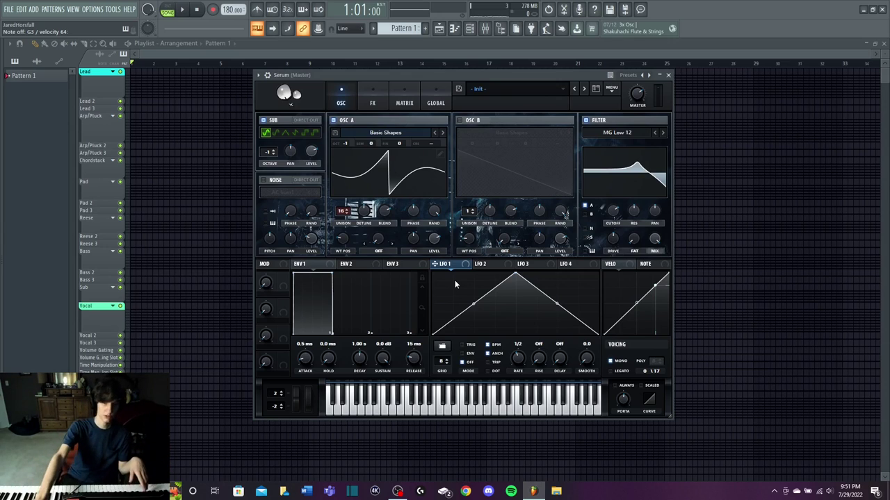
{"action": "left_click", "coordinate": [618, 89]}
{"action": "left_click", "coordinate": [629, 103]}
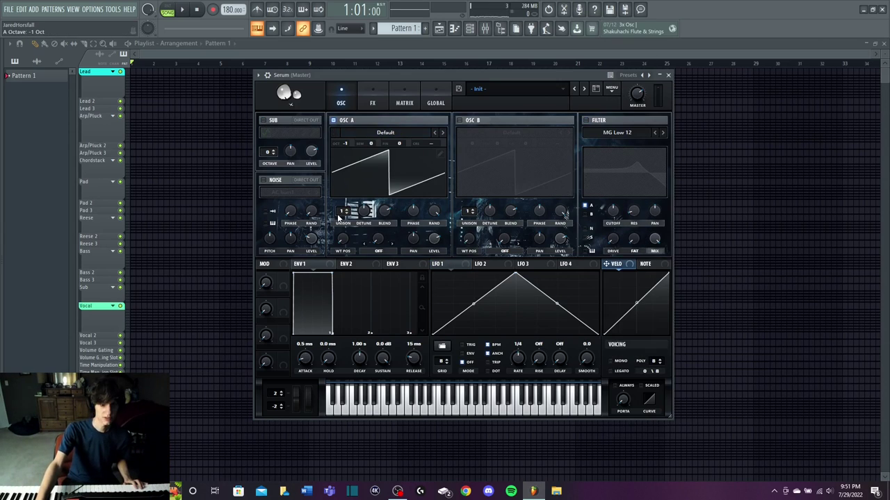
Set oscillator A to 16 unison voices at octave -1 and enable the sub oscillator at octave -1.
{"action": "left_click_drag", "start_coordinate": [344, 211], "coordinate": [348, 105]}
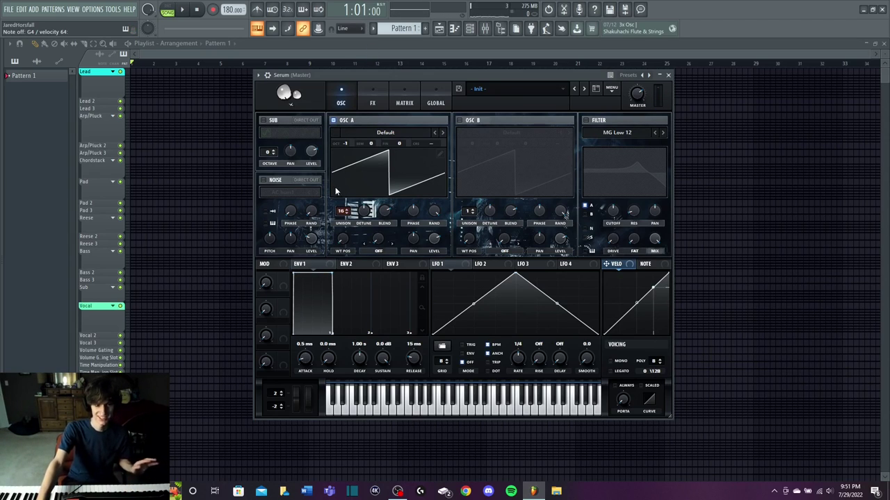
{"action": "left_click", "coordinate": [263, 121]}
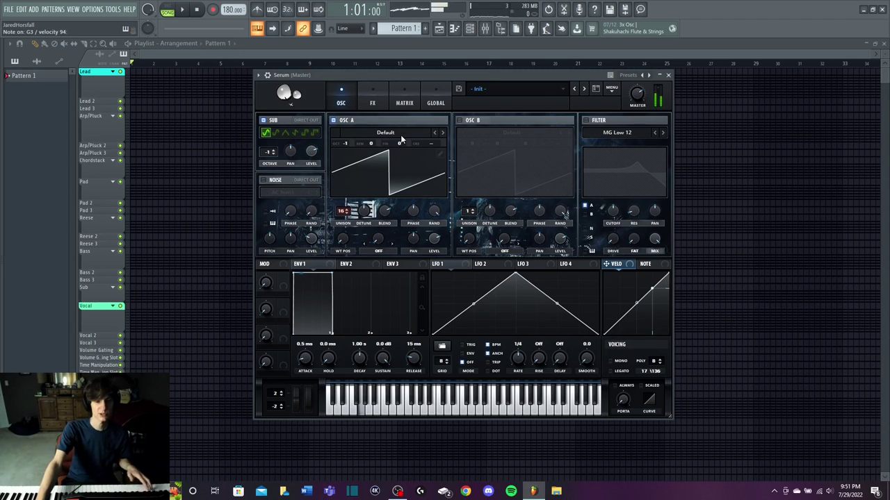
Remove the fundamental from oscillator A's saw wavetable using Remove Fundamental (HPF) in the wavetable editor.
{"action": "left_click", "coordinate": [437, 153]}
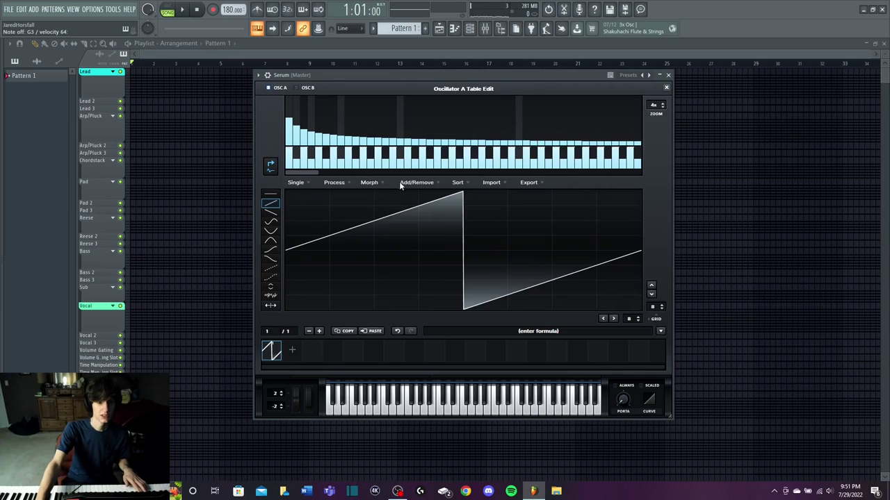
{"action": "left_click", "coordinate": [369, 183]}
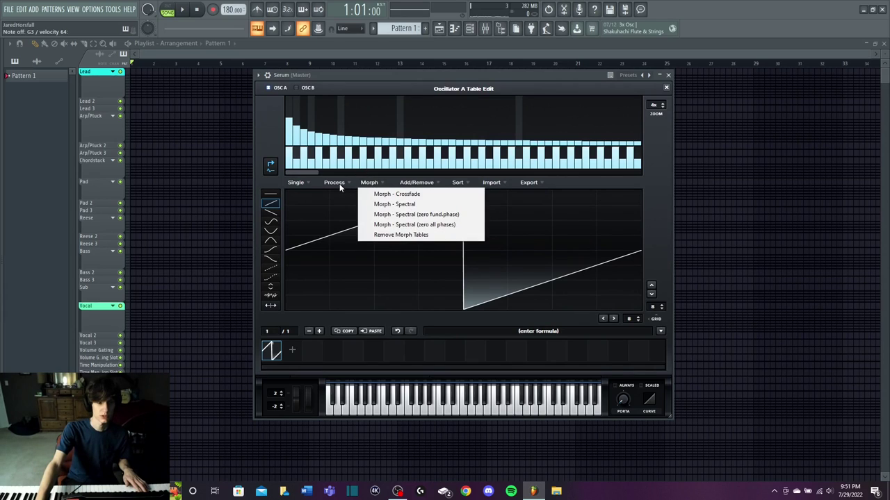
{"action": "left_click", "coordinate": [335, 183]}
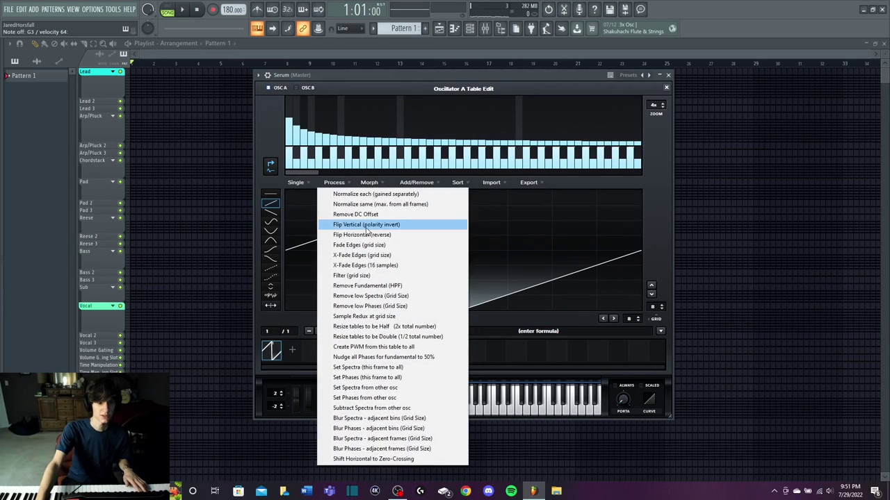
{"action": "left_click", "coordinate": [375, 283]}
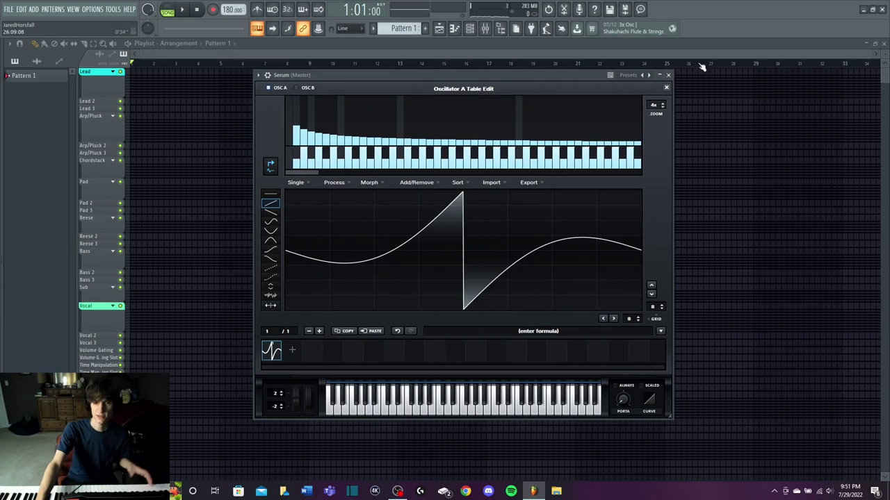
{"action": "left_click", "coordinate": [666, 89]}
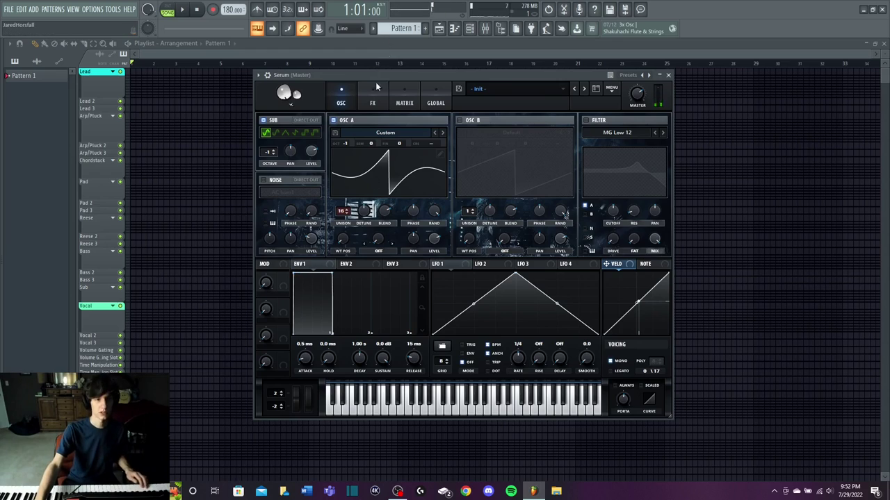
Enable the compressor at the start of the effects chain in multiband mode with its gain at about 6 dB.
{"action": "left_click", "coordinate": [375, 104]}
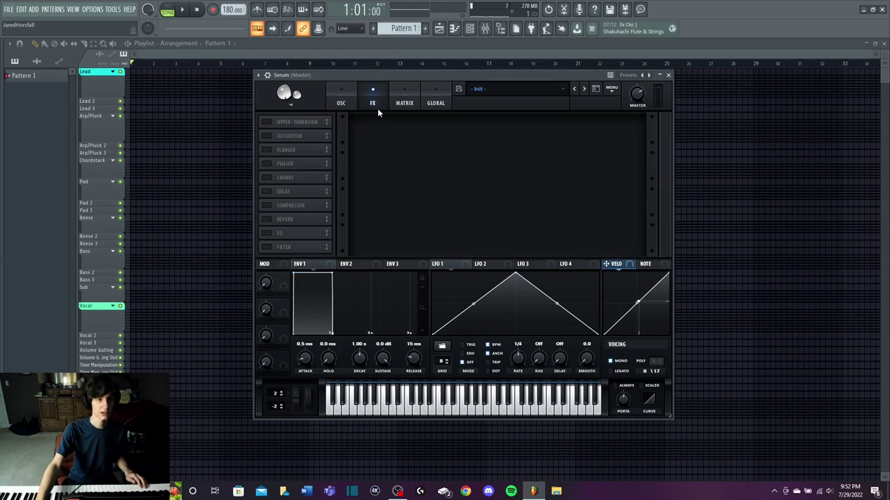
{"action": "left_click", "coordinate": [267, 205]}
{"action": "left_click_drag", "start_coordinate": [272, 206], "coordinate": [313, 120]}
{"action": "left_click", "coordinate": [539, 141]}
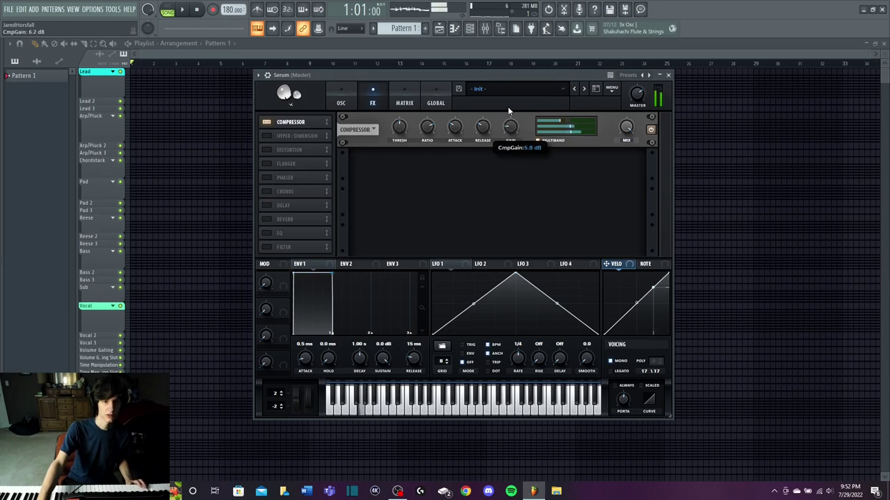
{"action": "left_click_drag", "start_coordinate": [506, 93], "coordinate": [507, 98]}
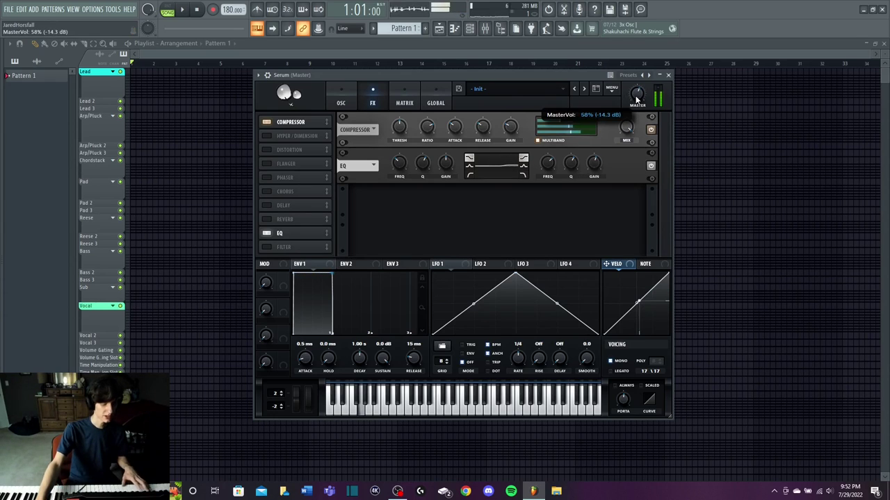
Add the EQ after the compressor, adjusting its low-band gain and rebalancing the master volume.
{"action": "right_click", "coordinate": [636, 100]}
{"action": "left_click", "coordinate": [447, 161]}
{"action": "left_click_drag", "start_coordinate": [447, 161], "coordinate": [447, 160]}
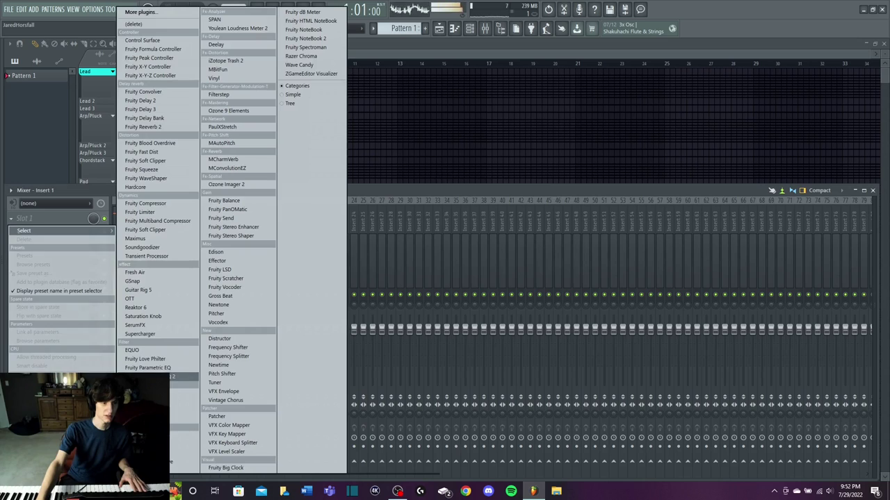
Load Fruity Parametric EQ 2 in the first effect slot of mixer insert 1 and pull down a band.
{"action": "left_click", "coordinate": [327, 160]}
{"action": "left_click_drag", "start_coordinate": [176, 213], "coordinate": [180, 257]}
{"action": "left_click", "coordinate": [386, 137]}
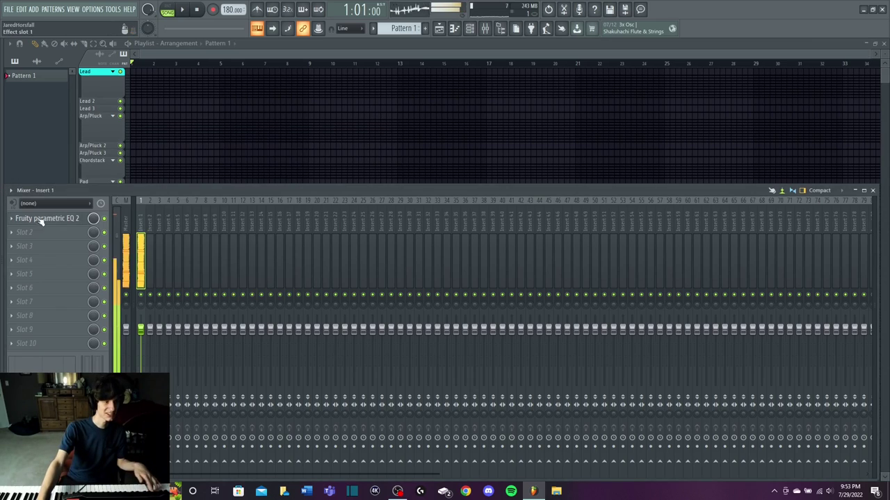
Load OTT in the second effect slot of insert 1 and set its output gain to -10.5 dB.
{"action": "left_click", "coordinate": [31, 232]}
{"action": "left_click", "coordinate": [160, 308]}
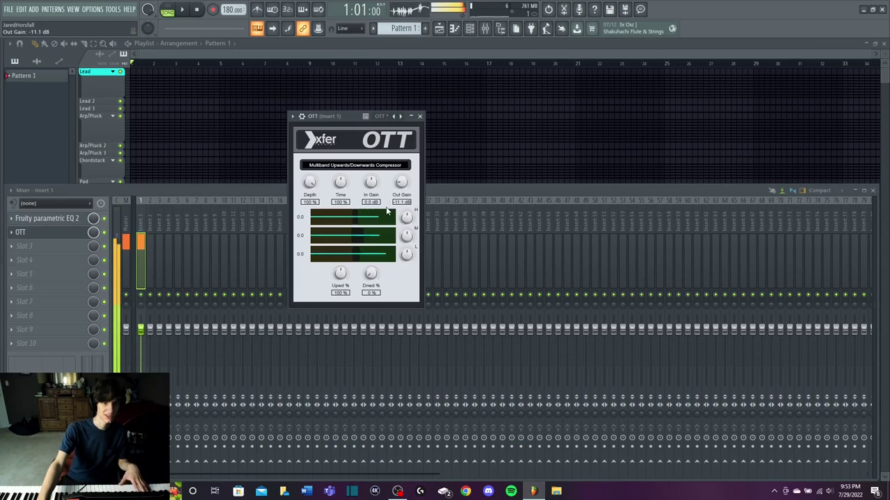
{"action": "left_click_drag", "start_coordinate": [400, 186], "coordinate": [397, 173]}
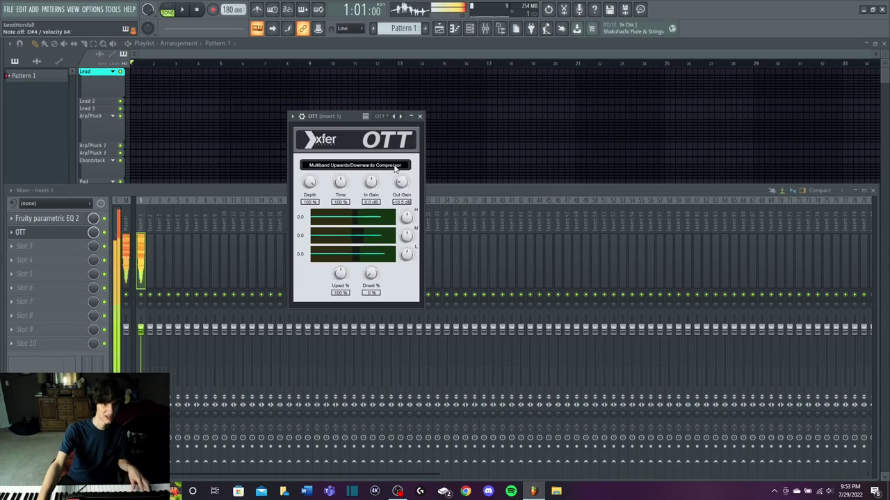
{"action": "left_click", "coordinate": [419, 116]}
Initialise the Serum preset again and return Serum's output to the master track.
{"action": "left_click", "coordinate": [11, 232]}
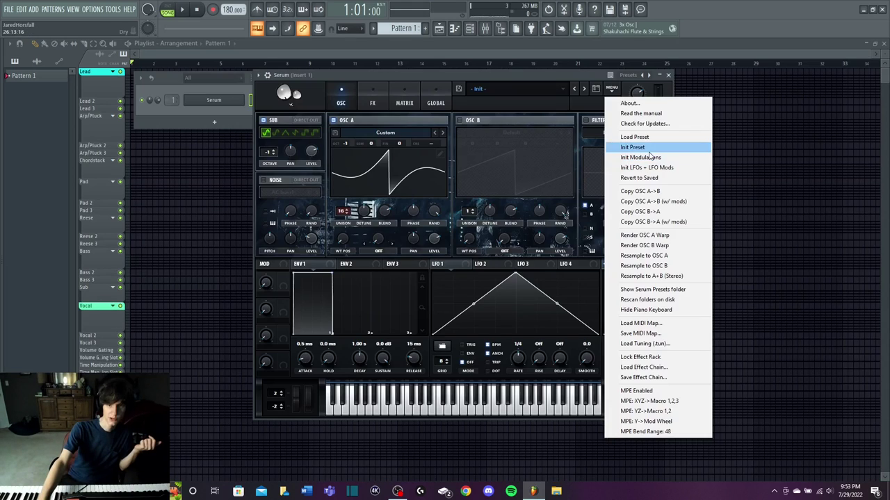
{"action": "left_click", "coordinate": [412, 103]}
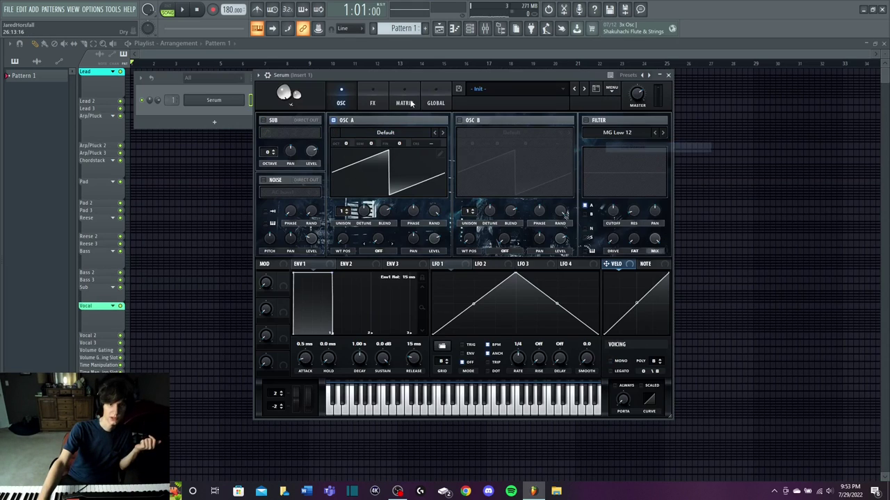
{"action": "left_click", "coordinate": [469, 30]}
{"action": "left_click", "coordinate": [469, 29]}
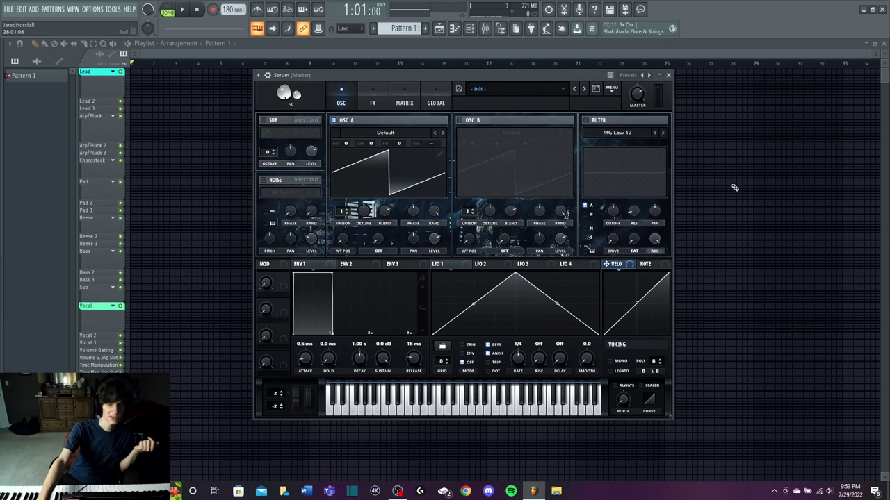
Audition the Spectral wavetables Monster 1 [SL] and Light Metal 1 [SL] on oscillator A by sweeping the wavetable position.
{"action": "left_click", "coordinate": [413, 131]}
{"action": "mouse_move", "coordinate": [389, 186]}
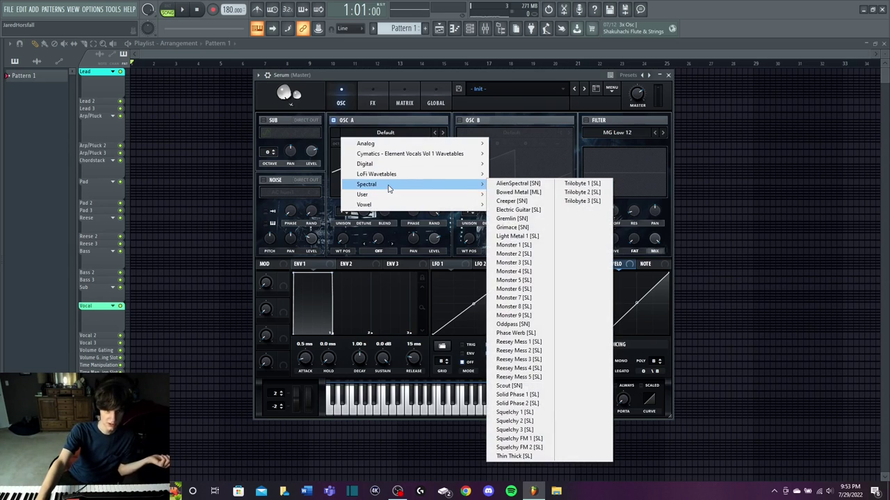
{"action": "left_click", "coordinate": [541, 245]}
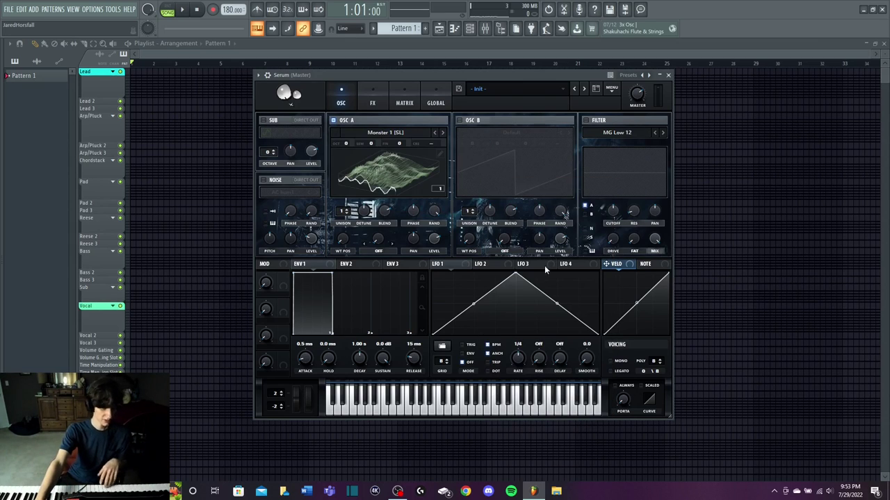
{"action": "left_click_drag", "start_coordinate": [343, 238], "coordinate": [346, 182]}
{"action": "left_click", "coordinate": [344, 132]}
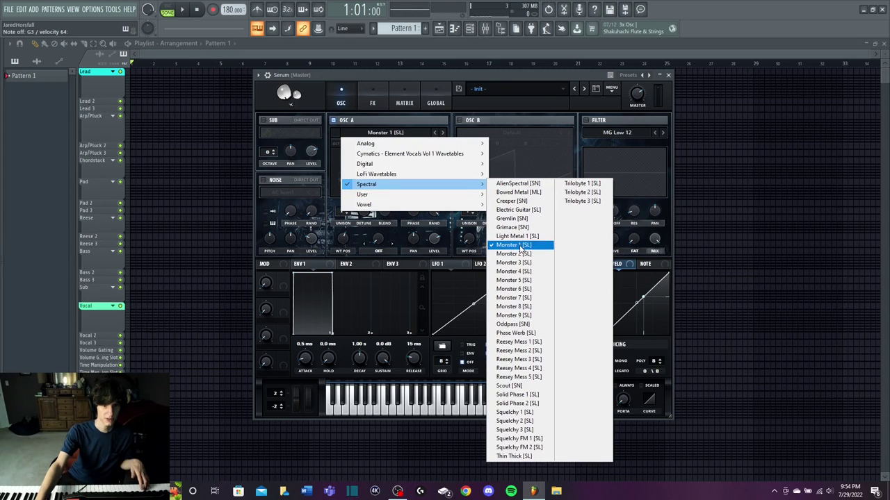
{"action": "left_click", "coordinate": [518, 236]}
{"action": "mouse_move", "coordinate": [345, 237]}
{"action": "left_mouse_down"}
{"action": "mouse_move", "coordinate": [345, 275]}
{"action": "mouse_move", "coordinate": [332, 254]}
{"action": "mouse_move", "coordinate": [351, 229]}
{"action": "left_mouse_up"}
Switch oscillator A's wavetable to Monster 2 [SL] and lower the oscillator to octave -1.
{"action": "left_click", "coordinate": [443, 132]}
{"action": "left_click", "coordinate": [443, 132]}
{"action": "left_click_drag", "start_coordinate": [361, 180], "coordinate": [343, 155]}
Route LFO 1 to oscillator A's wavetable position, with the LFO in Trig mode at a rate of one bar.
{"action": "left_click_drag", "start_coordinate": [344, 242], "coordinate": [457, 266]}
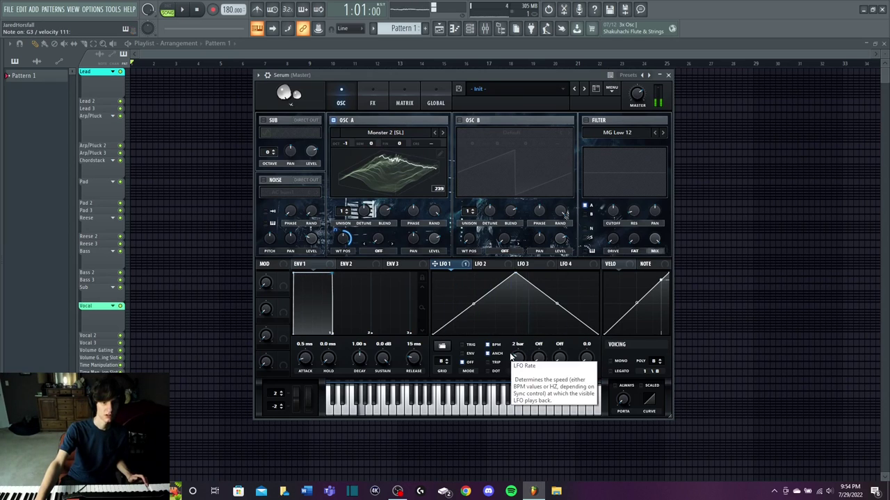
{"action": "scroll", "coordinate": [519, 357], "scroll_direction": "down", "scroll_amount": 1}
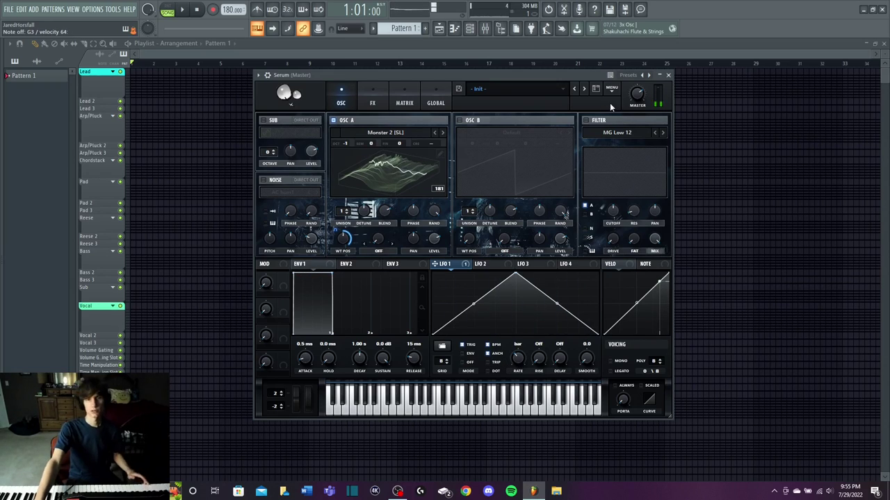
Enable the MG Low 12 filter, route LFO 1 to its cutoff with an amount of 50 and check the routing.
{"action": "left_click", "coordinate": [586, 121]}
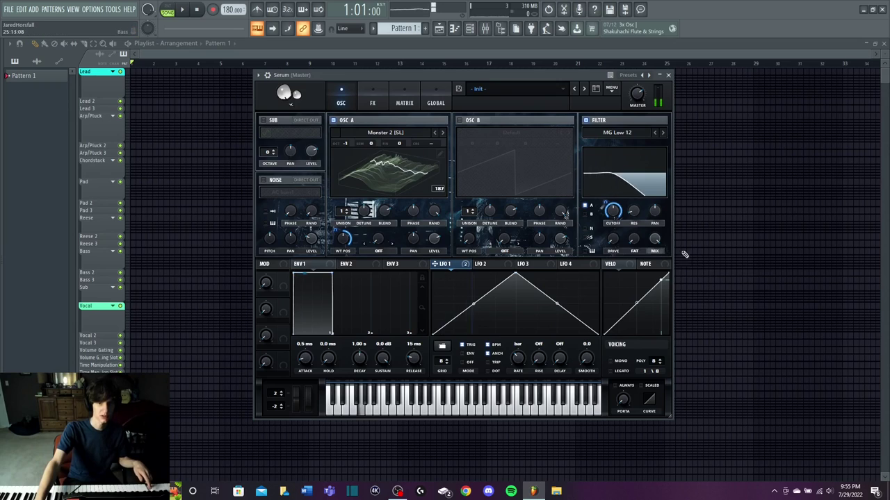
{"action": "left_click", "coordinate": [405, 104]}
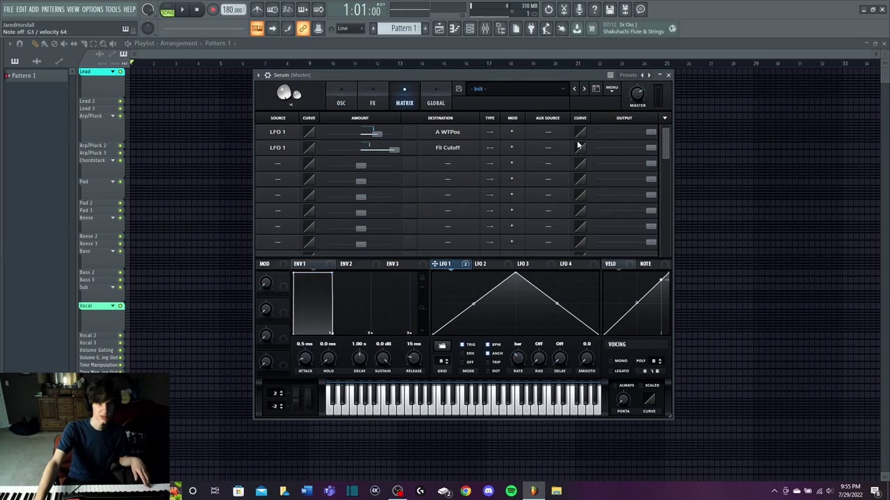
{"action": "left_click", "coordinate": [341, 100]}
{"action": "mouse_move", "coordinate": [605, 206]}
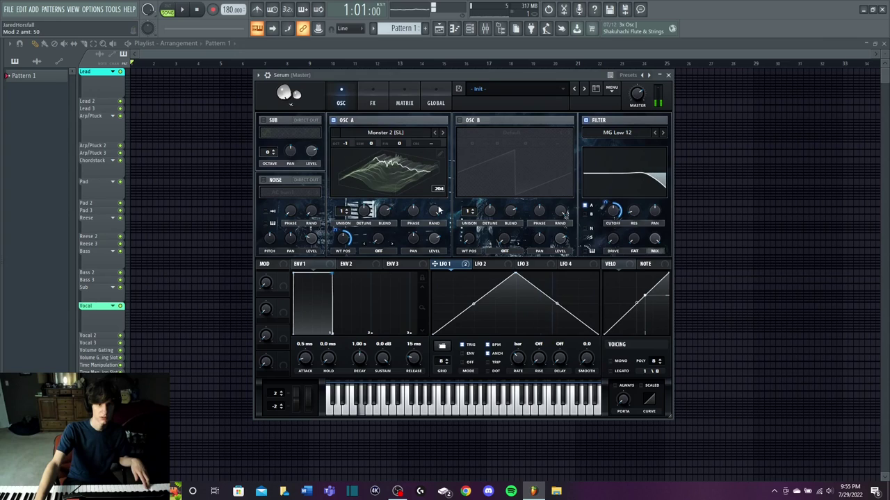
Enable the sub oscillator at octave -1 and route LFO 1 to its level with an amount of 75.
{"action": "left_click", "coordinate": [263, 121]}
{"action": "left_click_drag", "start_coordinate": [267, 155], "coordinate": [265, 165]}
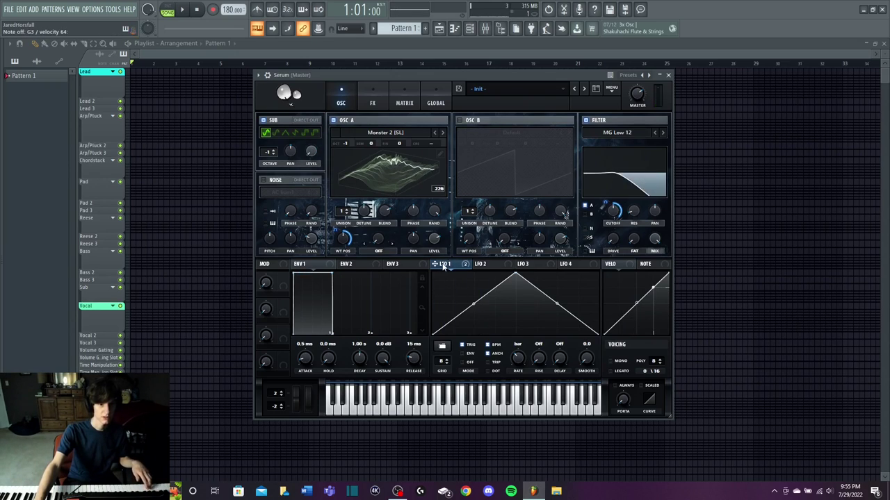
{"action": "left_click_drag", "start_coordinate": [332, 170], "coordinate": [301, 152]}
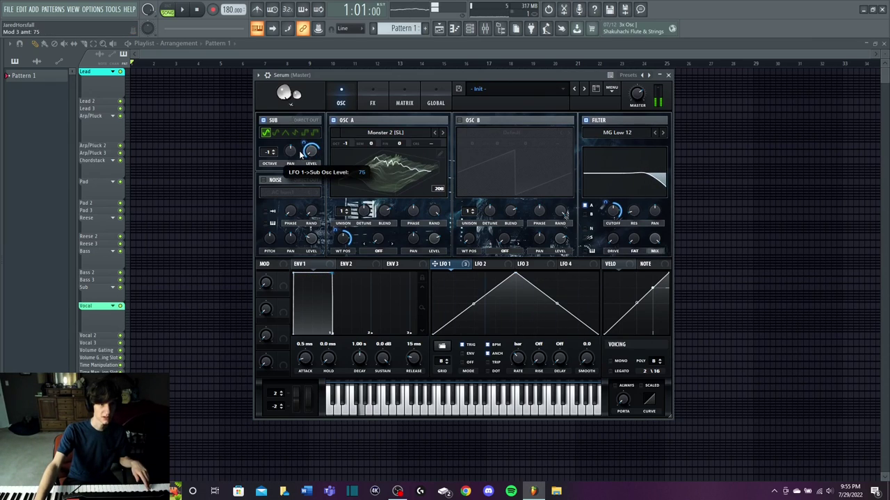
Change the filter type to Combs and modulate its drive and resonance with LFO 1, using a resonance amount of 72.
{"action": "left_click", "coordinate": [617, 132]}
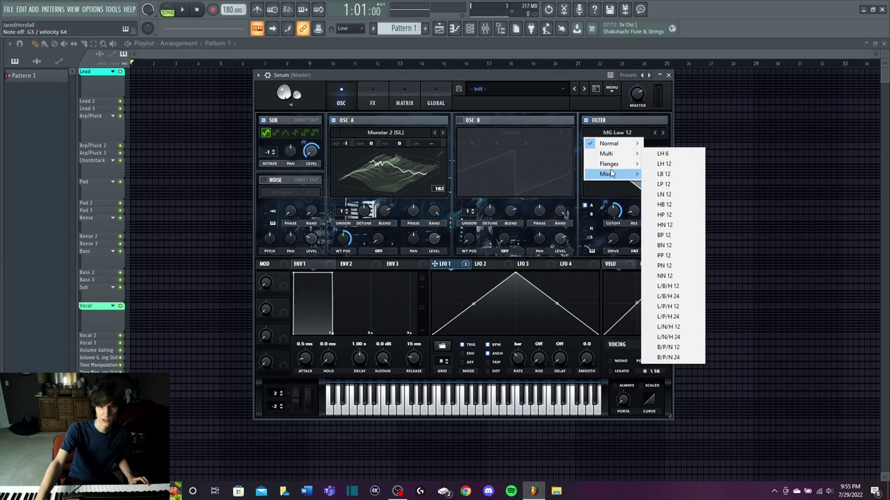
{"action": "mouse_move", "coordinate": [612, 175]}
{"action": "left_click", "coordinate": [667, 266]}
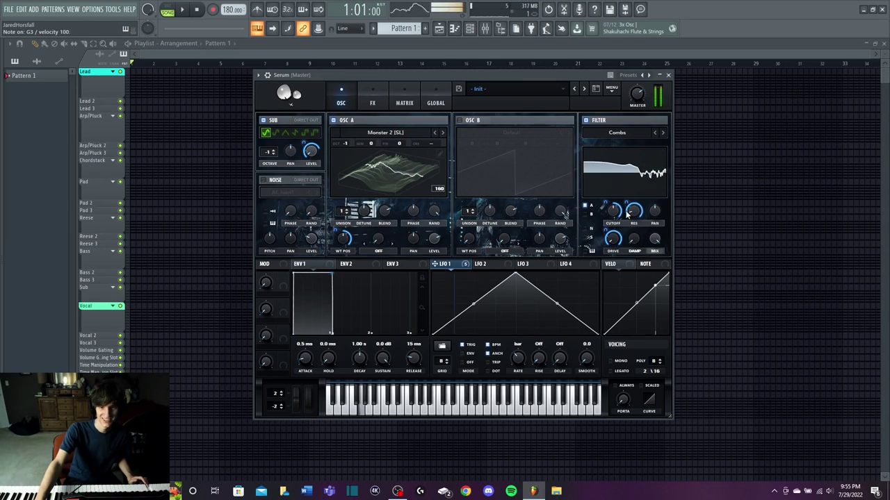
{"action": "left_click_drag", "start_coordinate": [627, 203], "coordinate": [627, 199]}
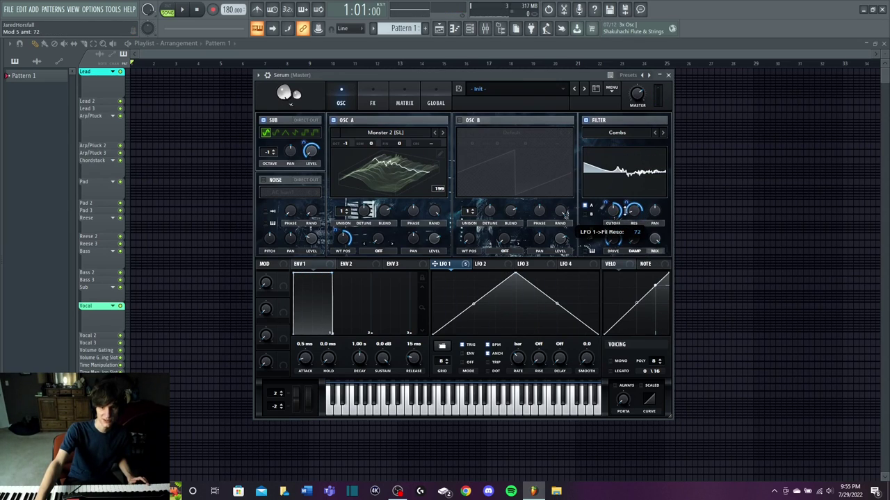
{"action": "left_click_drag", "start_coordinate": [604, 231], "coordinate": [601, 252]}
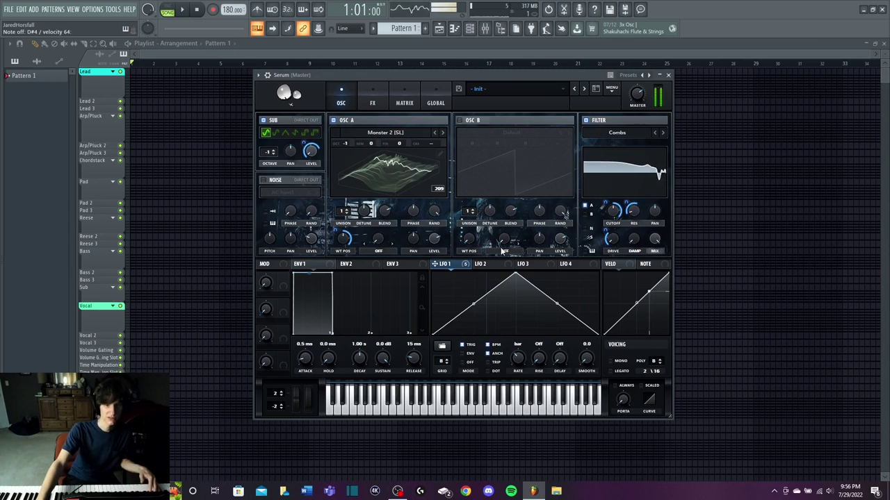
Set oscillator A's unison to 16 voices, reset its detune and modulate the detune with LFO 1.
{"action": "left_click_drag", "start_coordinate": [341, 211], "coordinate": [343, 182]}
{"action": "left_click_drag", "start_coordinate": [364, 211], "coordinate": [356, 238]}
{"action": "right_click", "coordinate": [363, 208]}
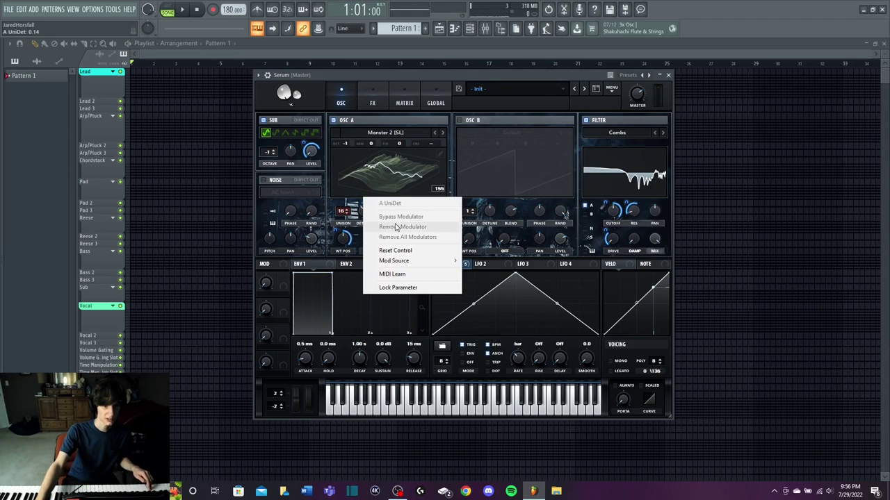
{"action": "left_click", "coordinate": [399, 250]}
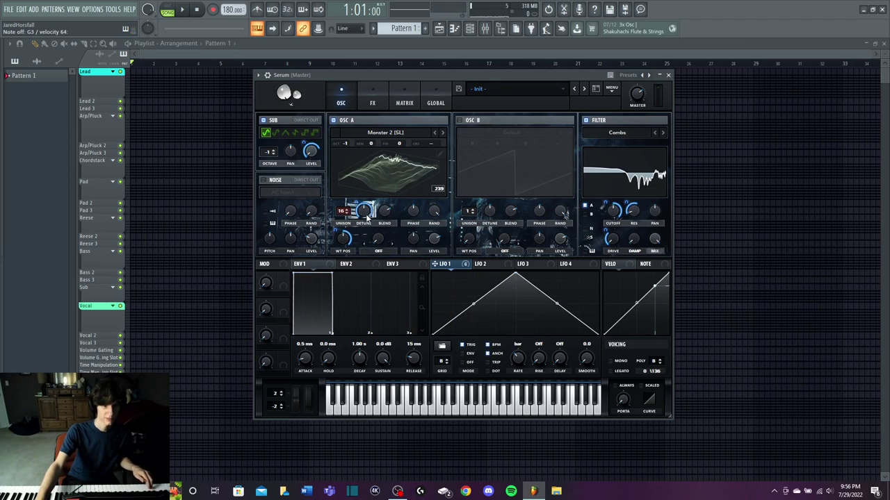
Examine the LFO 1 routings in the modulation matrix and recheck the oscillator settings.
{"action": "left_click", "coordinate": [375, 93]}
{"action": "left_click", "coordinate": [404, 96]}
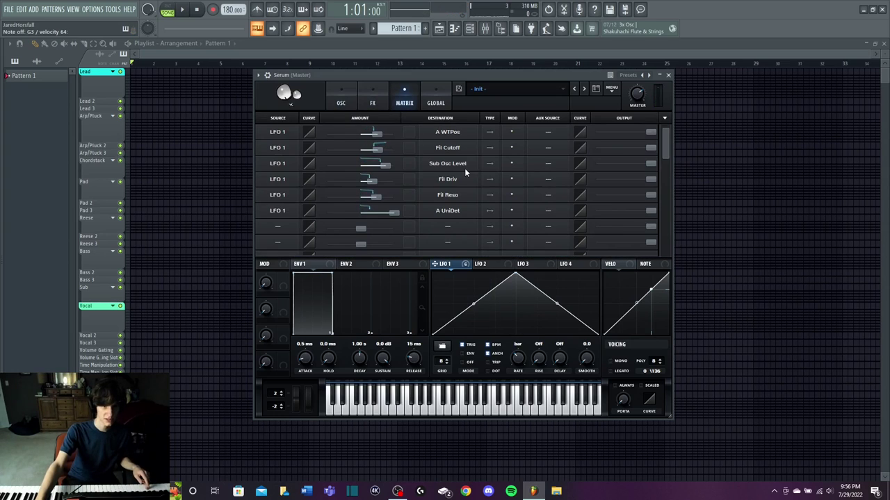
{"action": "left_click", "coordinate": [336, 105]}
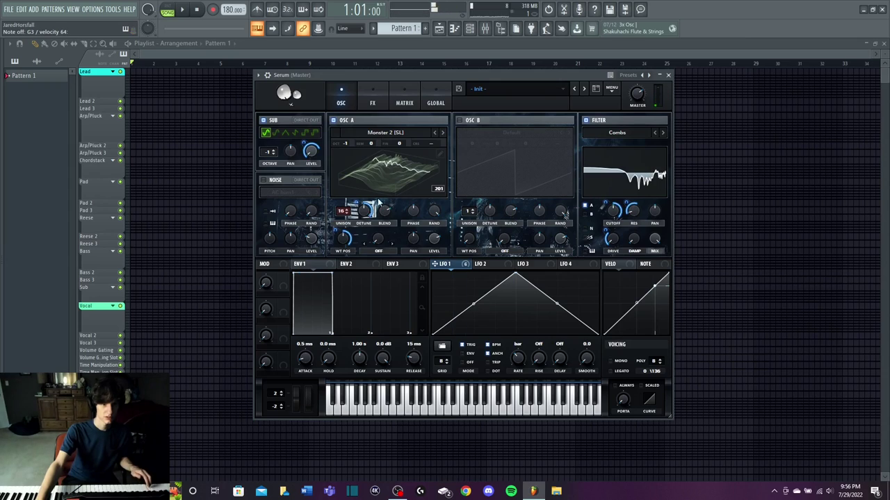
{"action": "left_click_drag", "start_coordinate": [360, 206], "coordinate": [350, 229]}
{"action": "left_click_drag", "start_coordinate": [347, 275], "coordinate": [340, 251]}
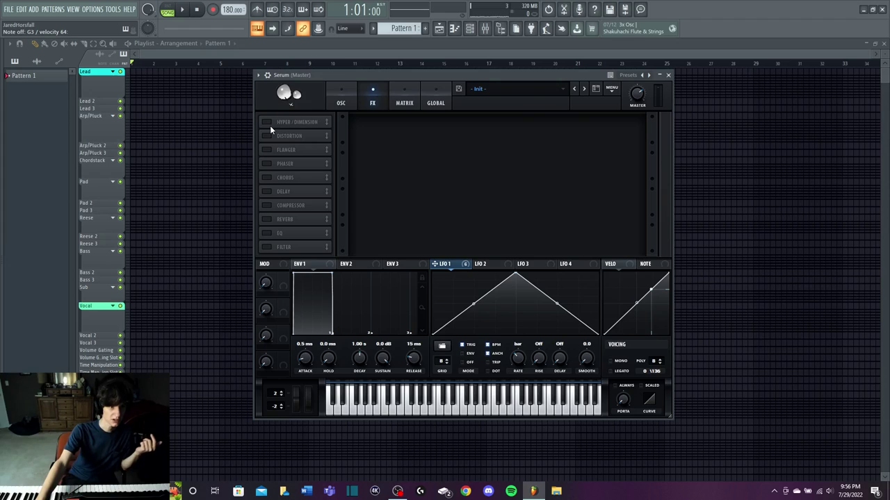
Enable Hyper/Dimension and Distortion, modulating the Hyper mix with LFO 1 at 52 and the distortion drive with LFO 1 from 0%.
{"action": "left_click", "coordinate": [267, 122]}
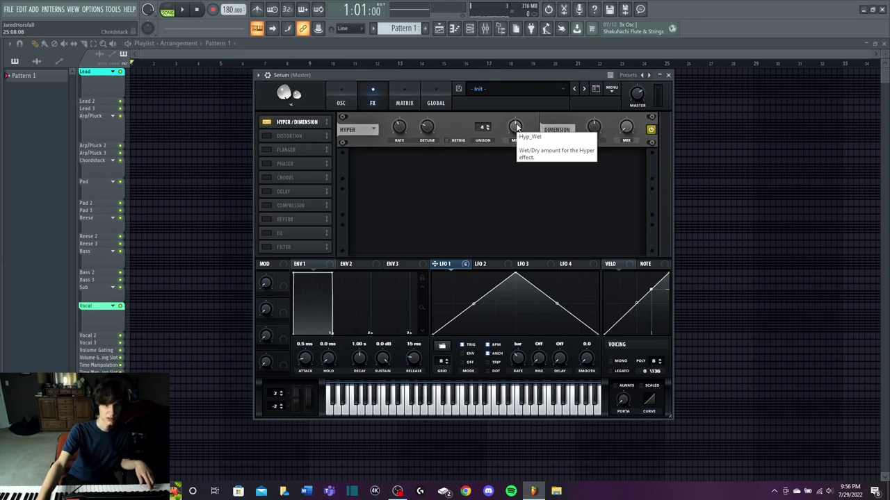
{"action": "mouse_move", "coordinate": [500, 151]}
{"action": "left_mouse_down"}
{"action": "mouse_move", "coordinate": [514, 133]}
{"action": "mouse_move", "coordinate": [508, 119]}
{"action": "mouse_move", "coordinate": [501, 139]}
{"action": "left_mouse_up"}
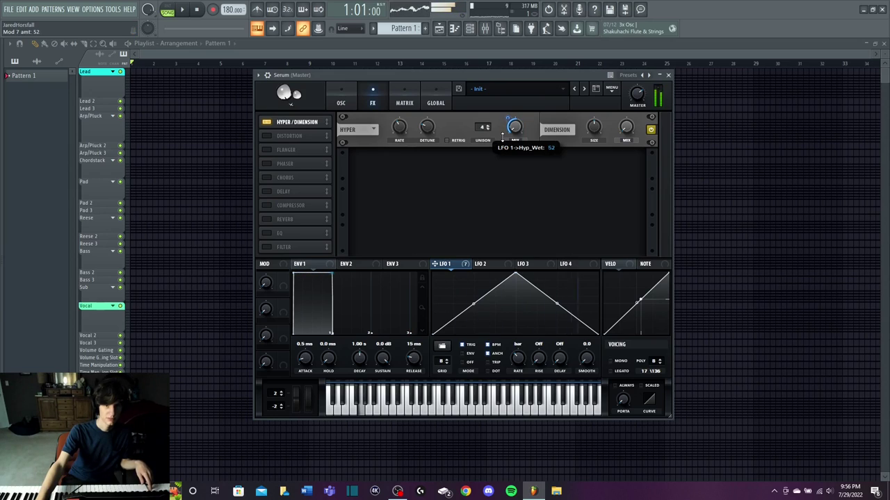
{"action": "left_click", "coordinate": [266, 136]}
{"action": "left_click_drag", "start_coordinate": [450, 268], "coordinate": [556, 174]}
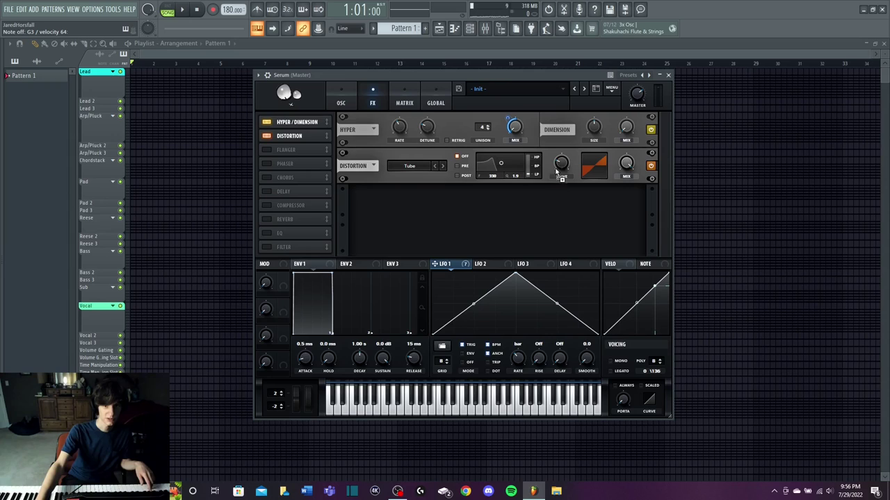
{"action": "left_click_drag", "start_coordinate": [469, 257], "coordinate": [561, 174]}
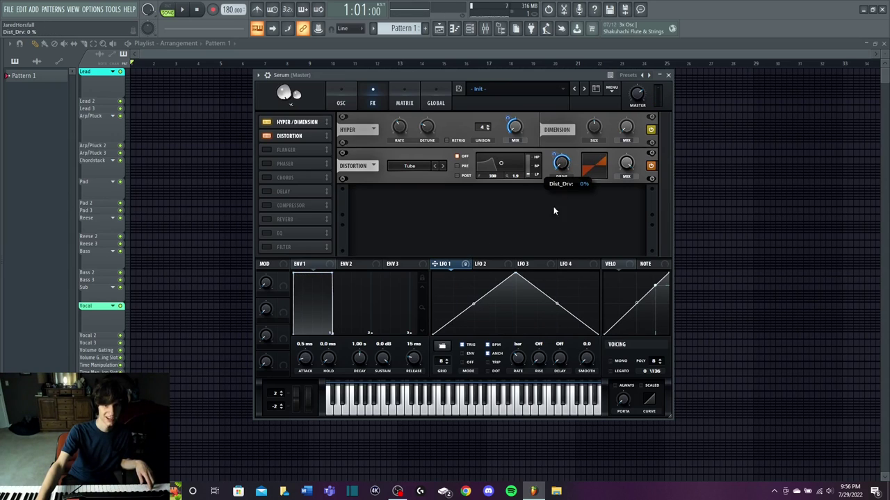
{"action": "left_click", "coordinate": [347, 103]}
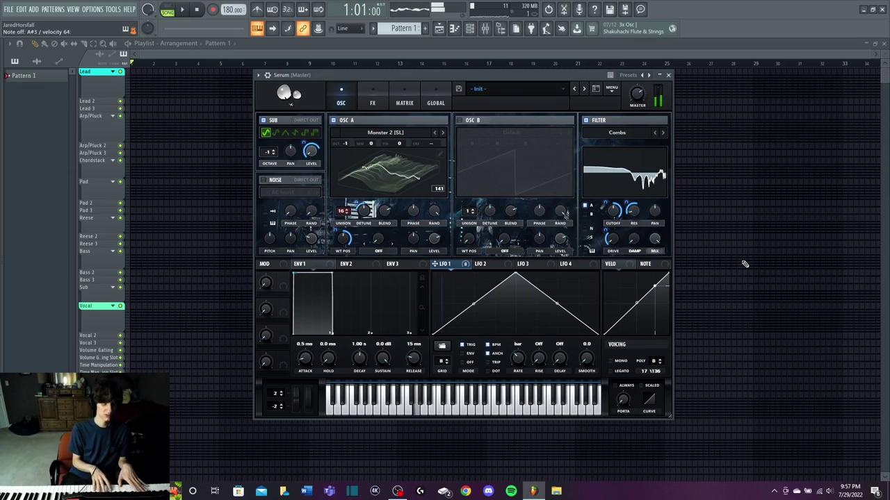
Initialise the preset and build a sine sub in oscillator A with the Basic Shapes wavetable at octave -1.
{"action": "left_click", "coordinate": [611, 88]}
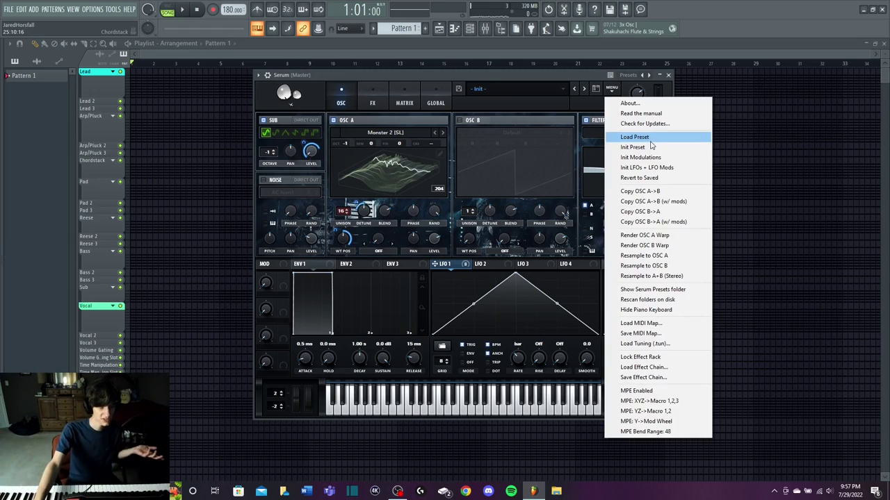
{"action": "left_click", "coordinate": [663, 148]}
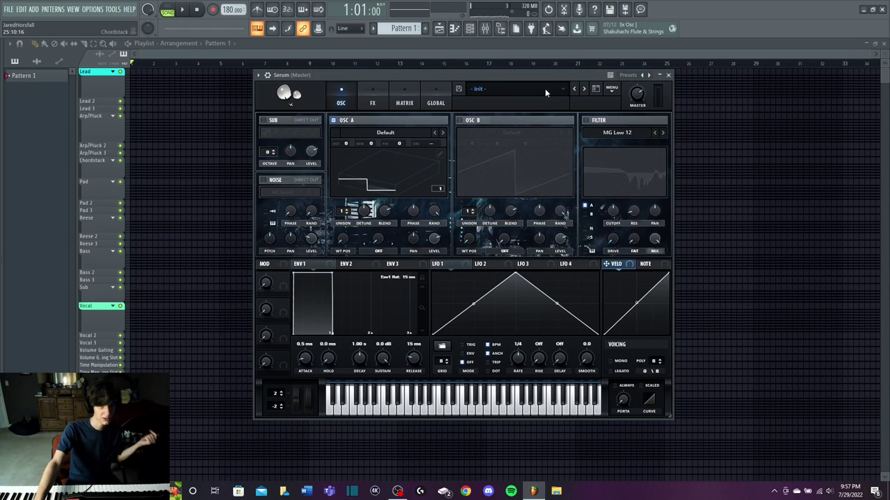
{"action": "left_click", "coordinate": [385, 132]}
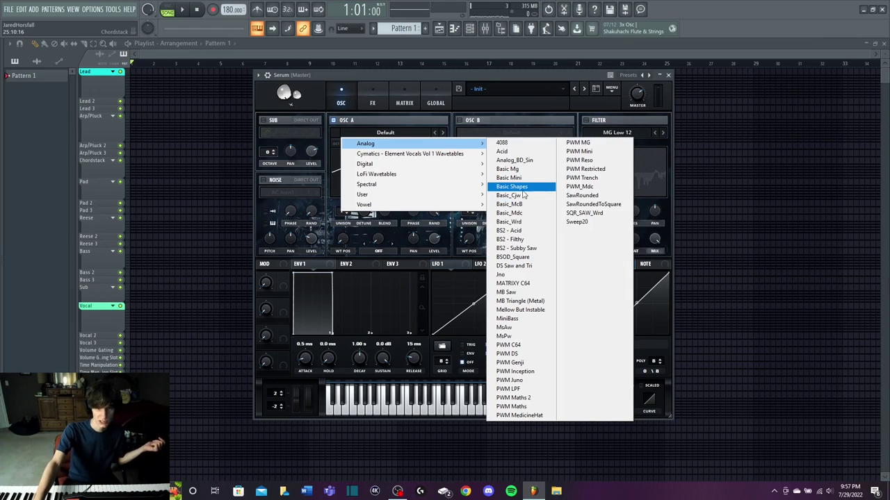
{"action": "left_click", "coordinate": [522, 188]}
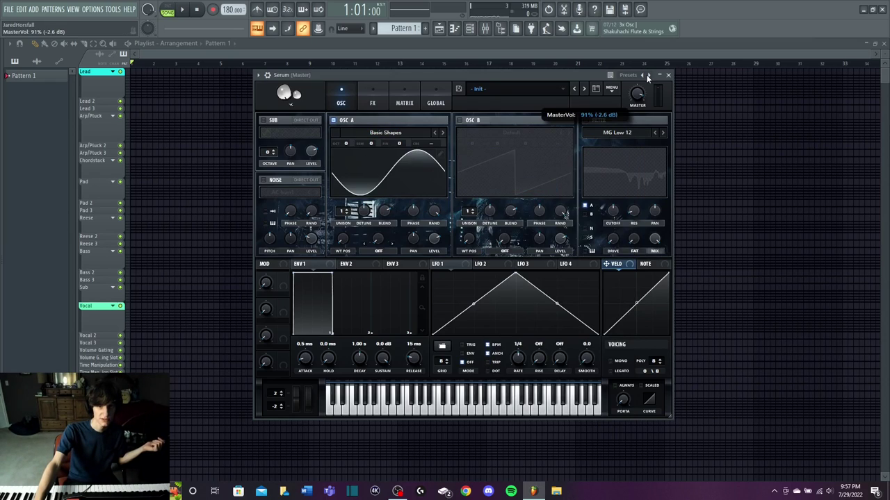
{"action": "left_click_drag", "start_coordinate": [345, 144], "coordinate": [346, 163]}
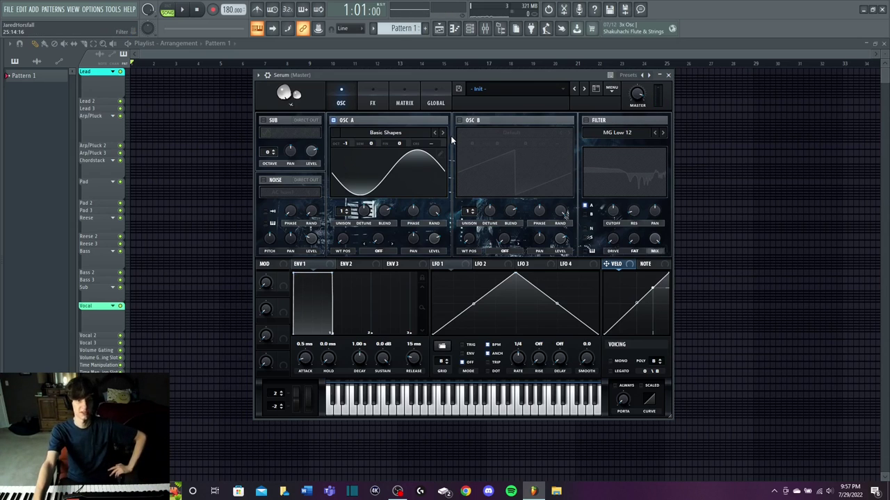
Initialise the preset again and use the Default saw wavetable in oscillator A.
{"action": "left_click", "coordinate": [615, 89]}
{"action": "left_click", "coordinate": [625, 150]}
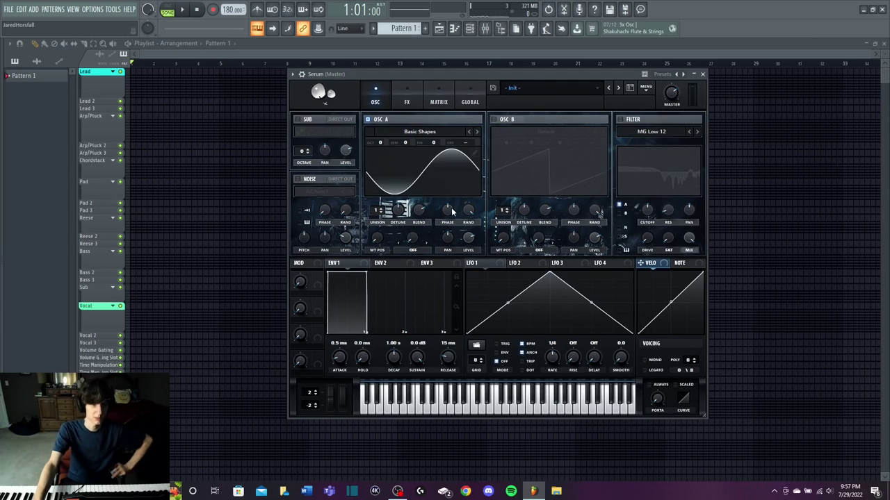
{"action": "left_click_drag", "start_coordinate": [376, 236], "coordinate": [381, 217]}
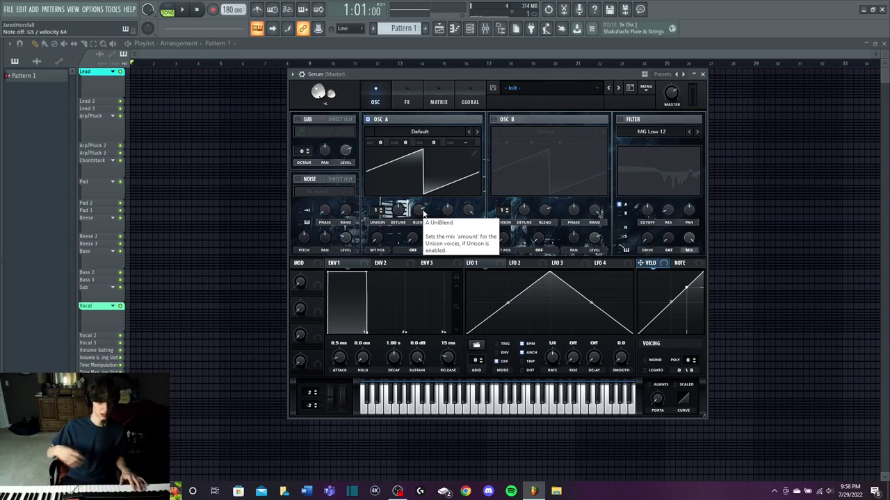
Enable the Compressor and EQ effects and place them first and second in the effects chain.
{"action": "left_click", "coordinate": [409, 102]}
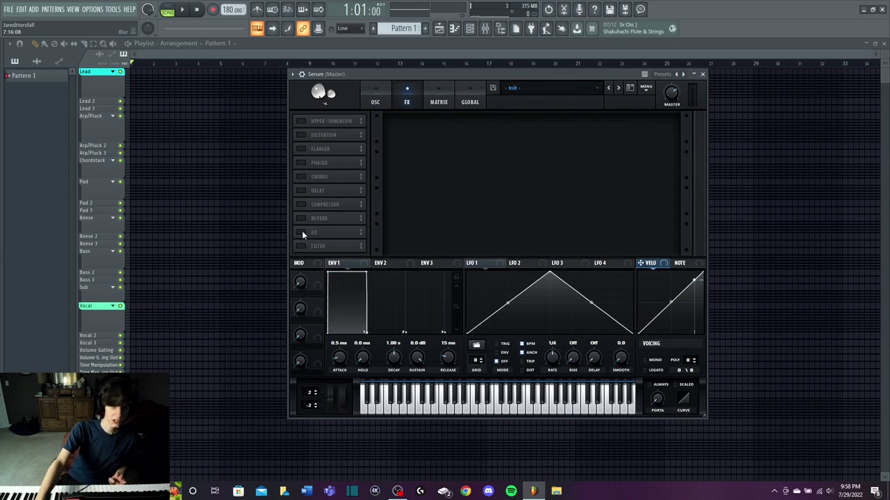
{"action": "left_click_drag", "start_coordinate": [315, 204], "coordinate": [362, 102]}
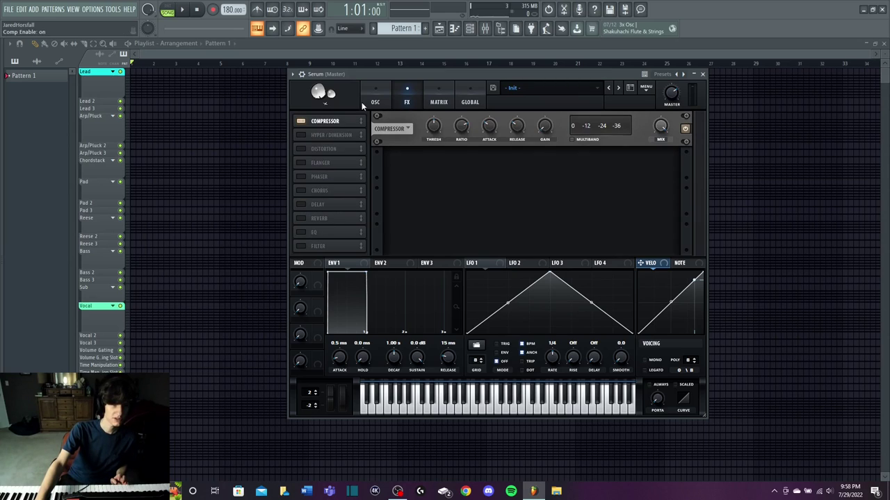
{"action": "left_click", "coordinate": [316, 236]}
{"action": "left_click_drag", "start_coordinate": [361, 232], "coordinate": [359, 131]}
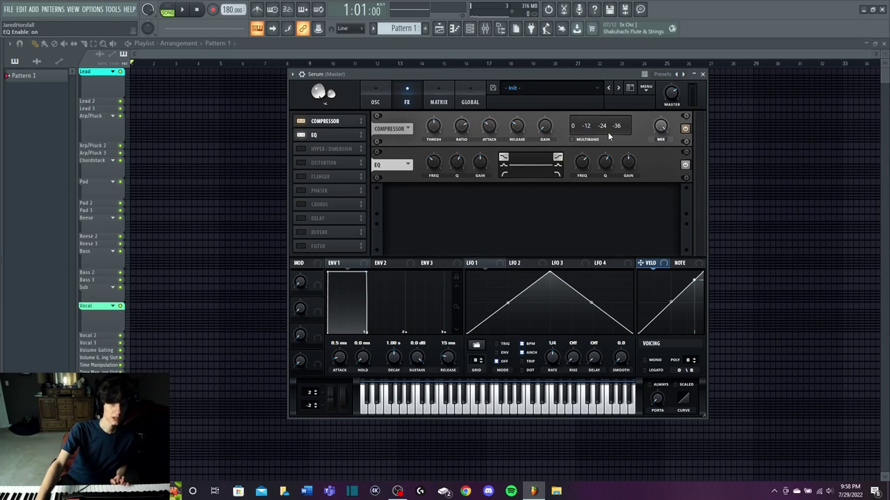
Turn on multiband compression, set the compressor ratio to 2:1 and raise its makeup gain.
{"action": "left_click", "coordinate": [572, 139]}
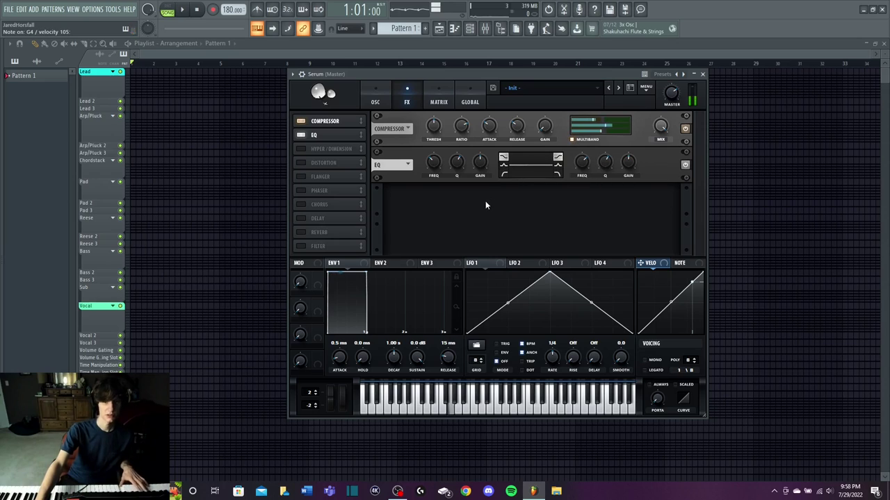
{"action": "left_click_drag", "start_coordinate": [459, 121], "coordinate": [462, 138]}
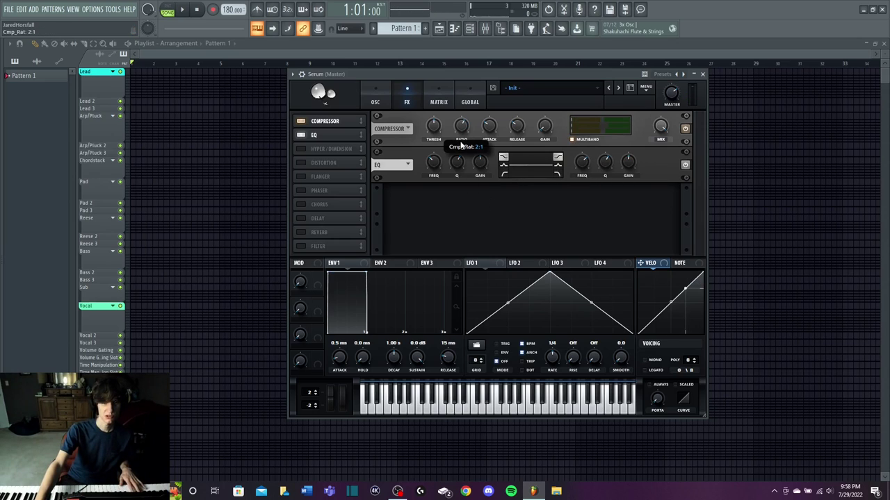
{"action": "left_click_drag", "start_coordinate": [544, 133], "coordinate": [544, 108]}
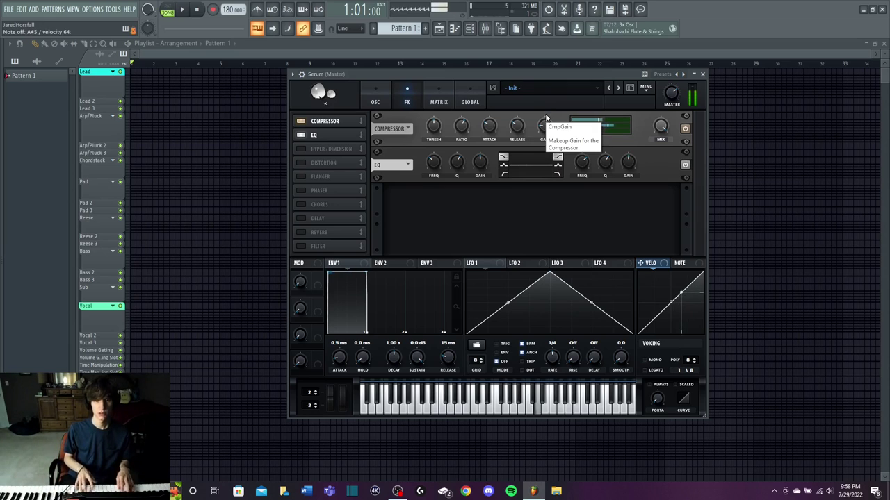
Change the EQ's low band to a low cut with Q at 45% and frequency around 126 Hz.
{"action": "left_click", "coordinate": [503, 174]}
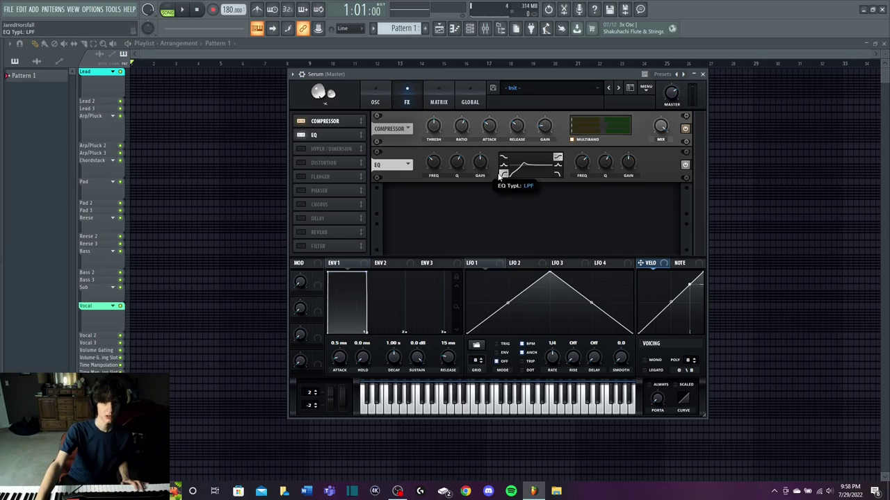
{"action": "mouse_move", "coordinate": [460, 165]}
{"action": "scroll", "coordinate": [458, 177], "scroll_direction": "down", "scroll_amount": 2}
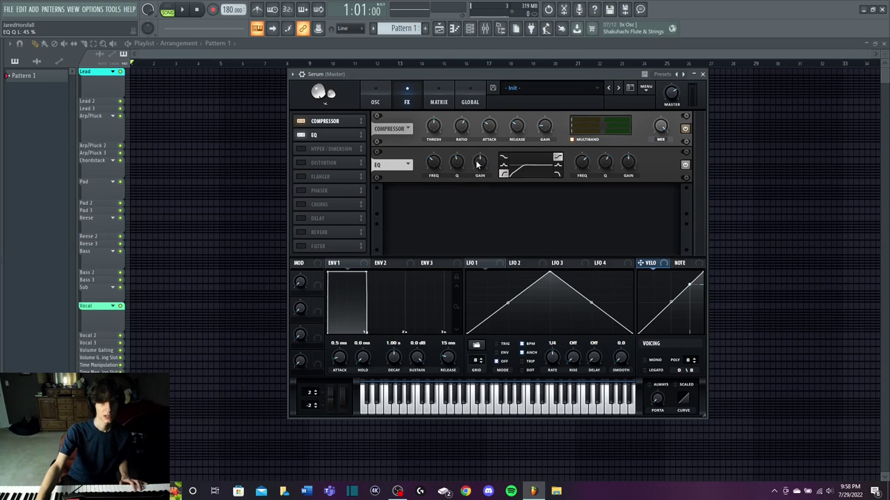
{"action": "left_click_drag", "start_coordinate": [436, 169], "coordinate": [436, 173]}
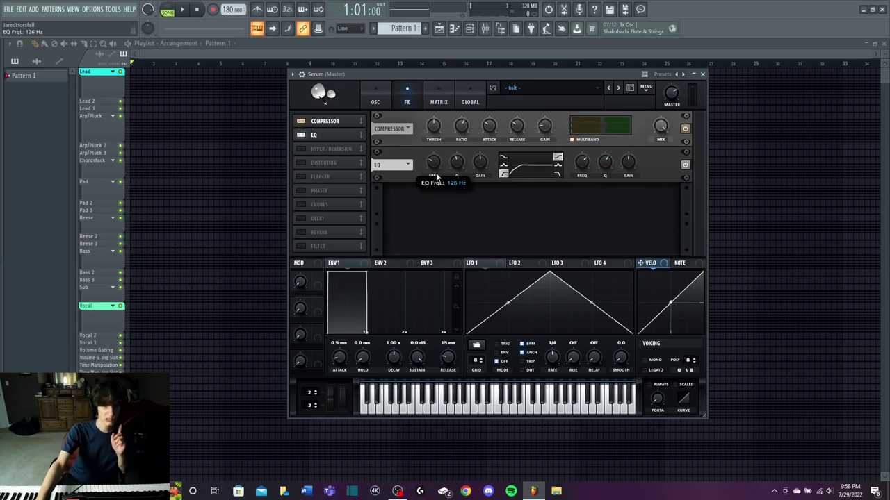
{"action": "scroll", "coordinate": [437, 171], "scroll_direction": "up", "scroll_amount": 2}
{"action": "left_click_drag", "start_coordinate": [437, 173], "coordinate": [437, 171]}
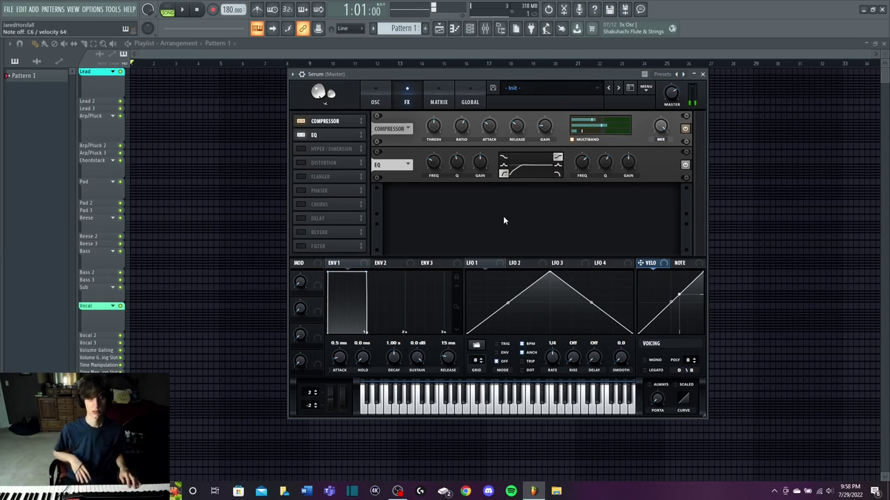
Switch the patch's voicing to mono.
{"action": "left_click", "coordinate": [377, 97]}
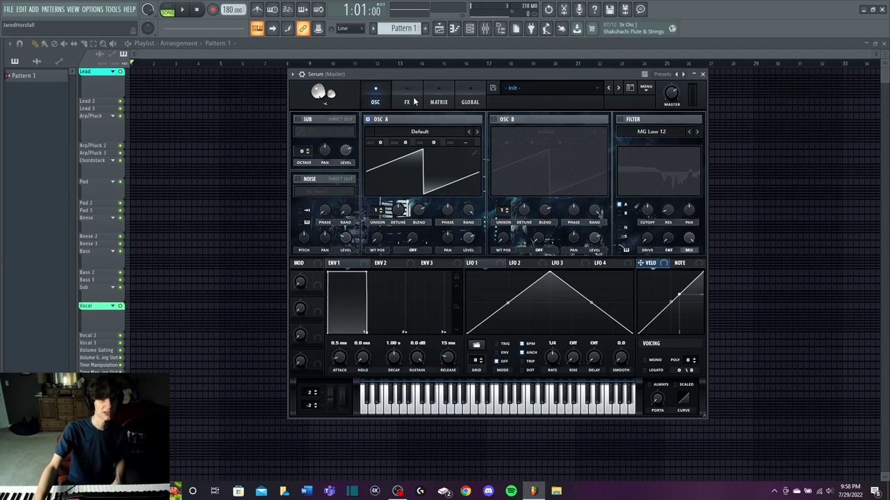
{"action": "left_click", "coordinate": [407, 102]}
{"action": "left_click", "coordinate": [375, 103]}
{"action": "left_click", "coordinate": [645, 360]}
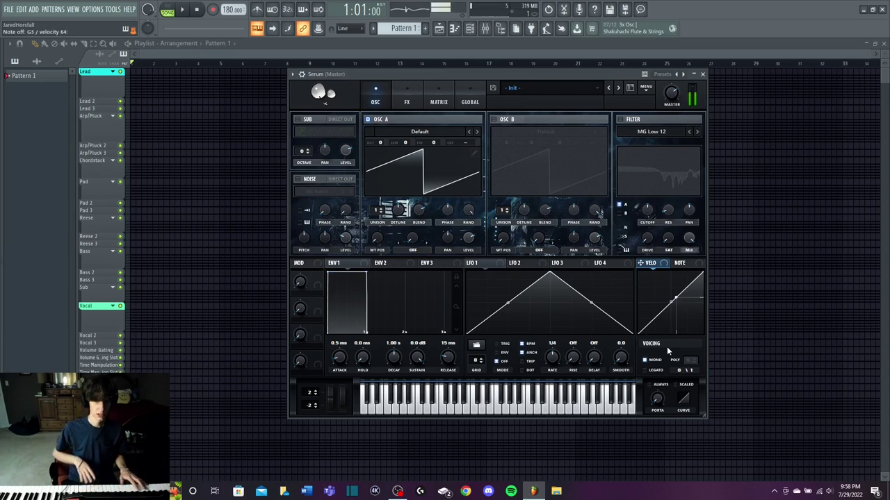
Enable the Delay, place it after the EQ in the chain and set it to Ping-Pong with linked 1/4 times.
{"action": "left_click", "coordinate": [417, 103]}
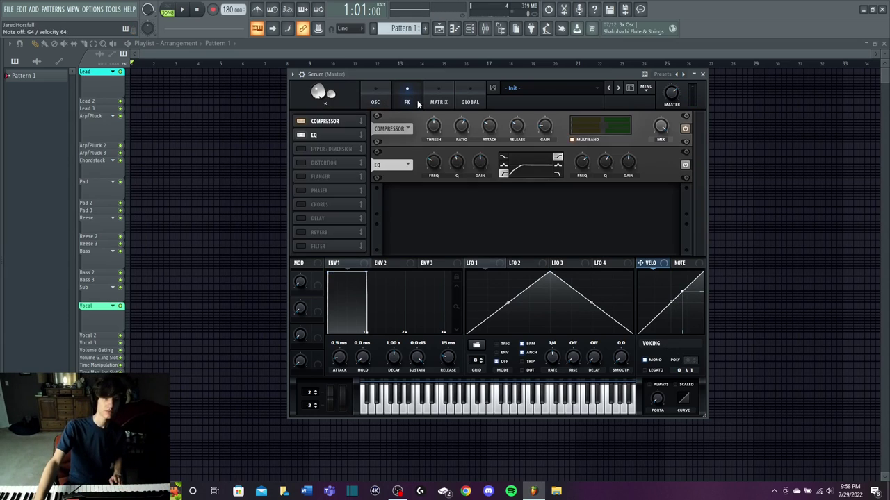
{"action": "left_click", "coordinate": [300, 218]}
{"action": "left_click_drag", "start_coordinate": [330, 219], "coordinate": [329, 138]}
{"action": "left_click", "coordinate": [461, 212]}
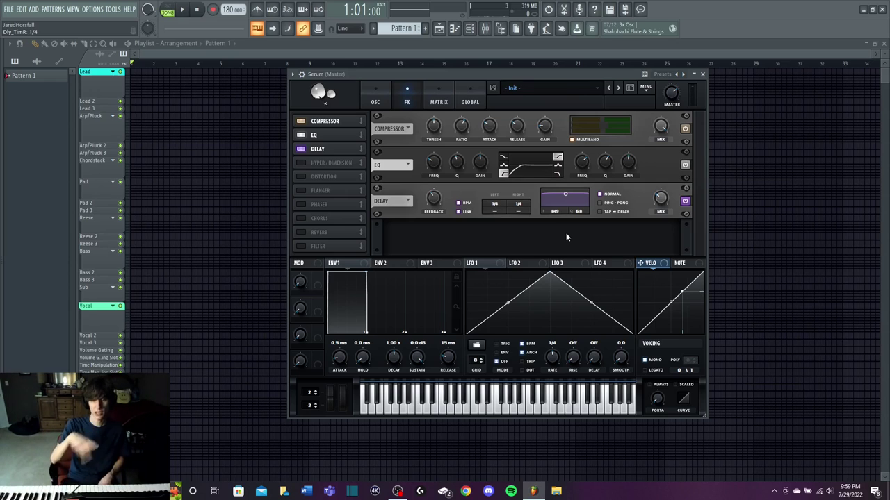
{"action": "left_click", "coordinate": [605, 203]}
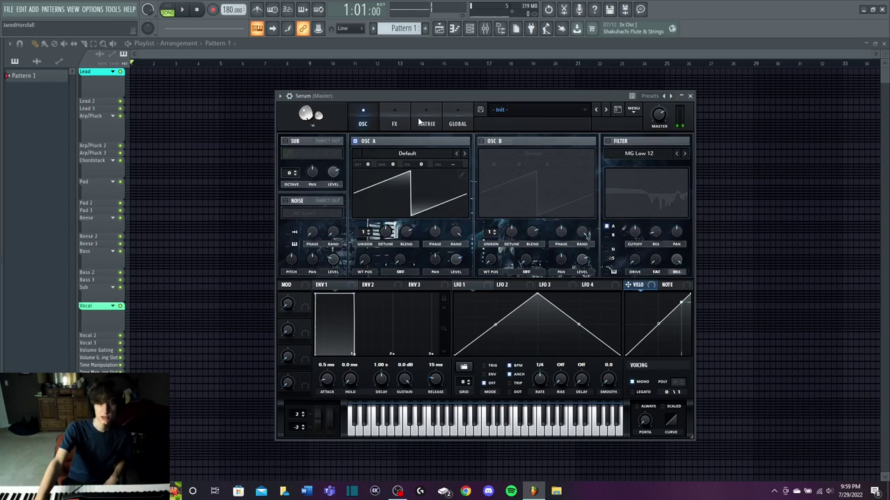
Set oscillator A's unison to 16 voices and lower the unison detune to about 0.15.
{"action": "left_click", "coordinate": [396, 120]}
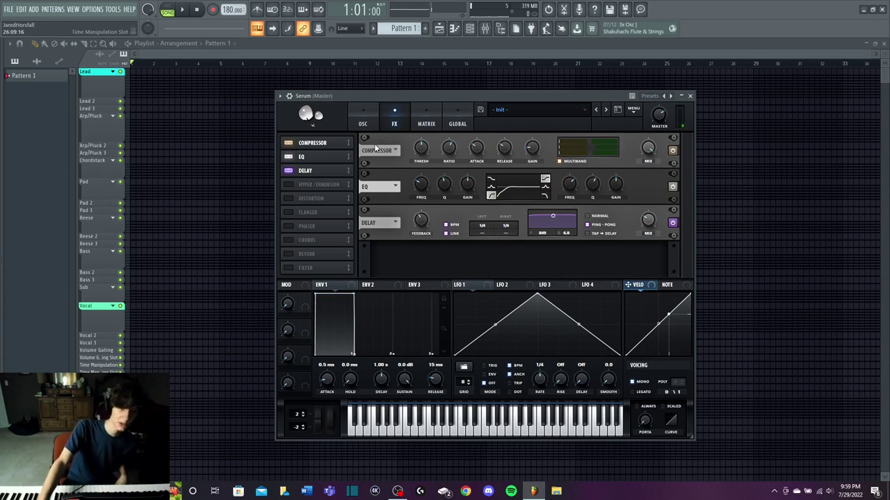
{"action": "left_click", "coordinate": [363, 123]}
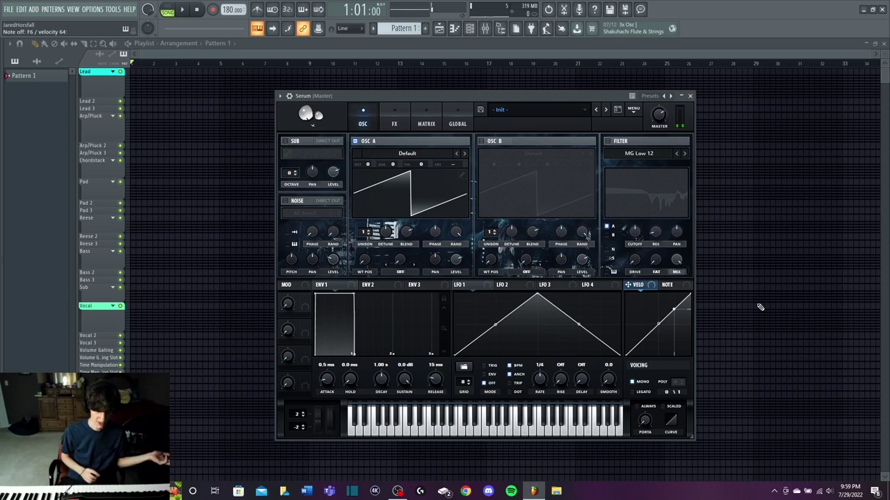
{"action": "left_click_drag", "start_coordinate": [362, 232], "coordinate": [399, 147]}
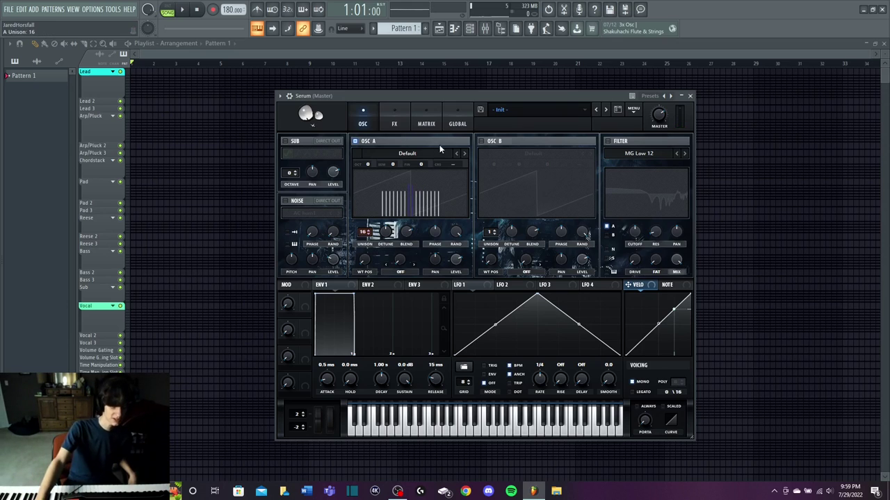
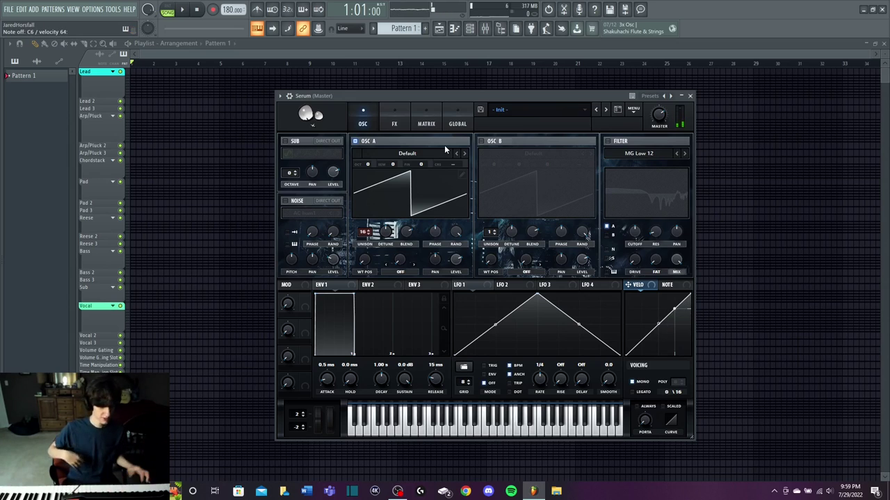
{"action": "left_click_drag", "start_coordinate": [383, 237], "coordinate": [379, 263]}
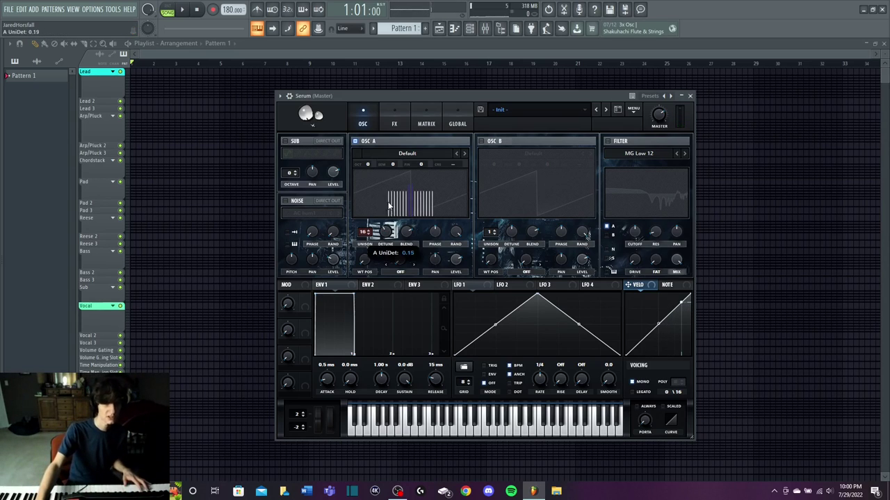
Load the Analog Basic Shapes wavetable into oscillator A and use its square wave.
{"action": "left_click", "coordinate": [429, 154]}
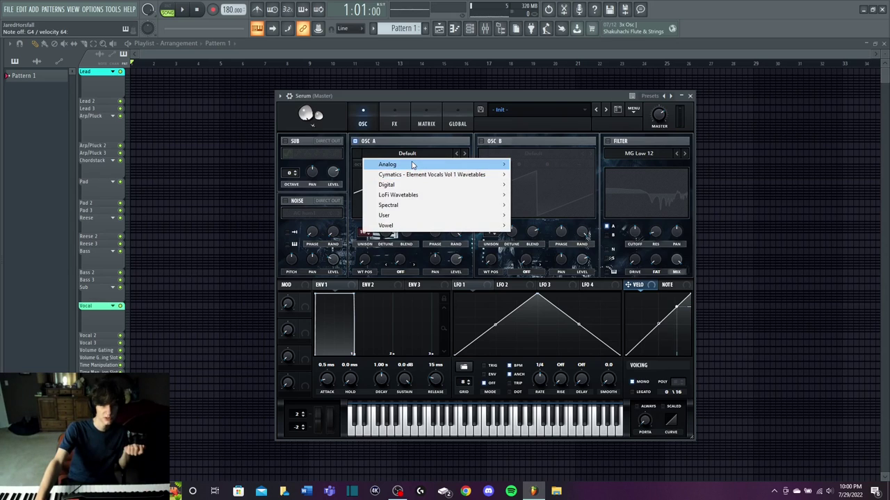
{"action": "mouse_move", "coordinate": [387, 165]}
{"action": "left_click", "coordinate": [531, 192]}
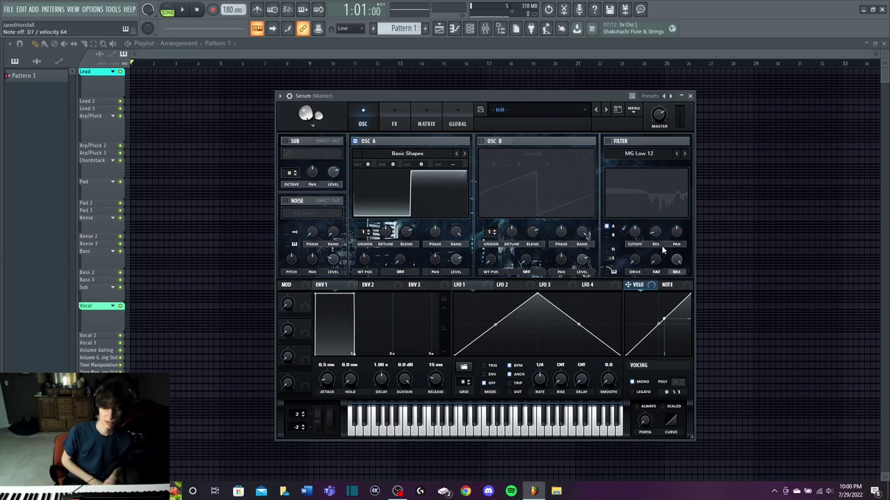
Try 16 unison voices with varied detune on oscillator A, reset the detune and return unison to 1 voice.
{"action": "left_click_drag", "start_coordinate": [363, 235], "coordinate": [362, 201]}
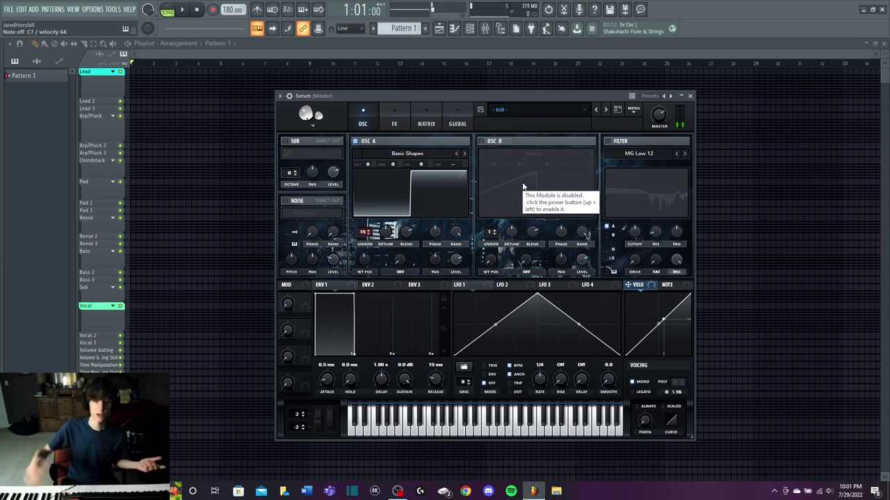
{"action": "left_click_drag", "start_coordinate": [381, 240], "coordinate": [381, 255]}
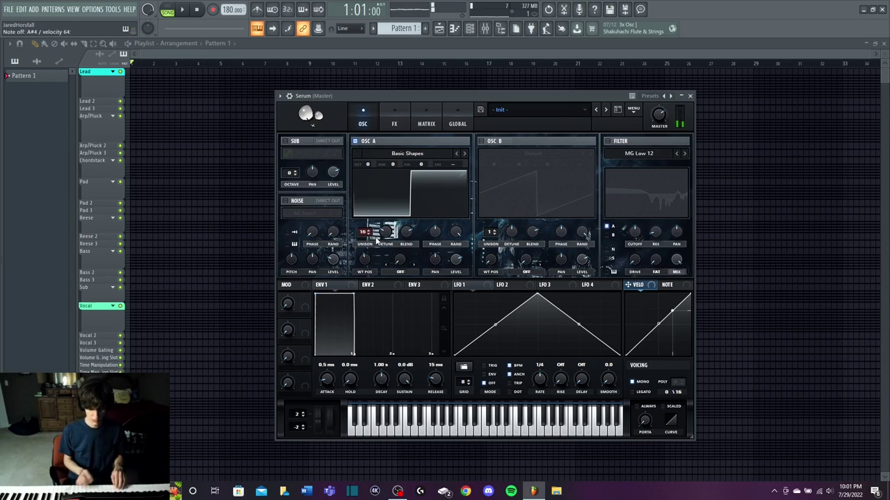
{"action": "left_click_drag", "start_coordinate": [377, 239], "coordinate": [388, 229]}
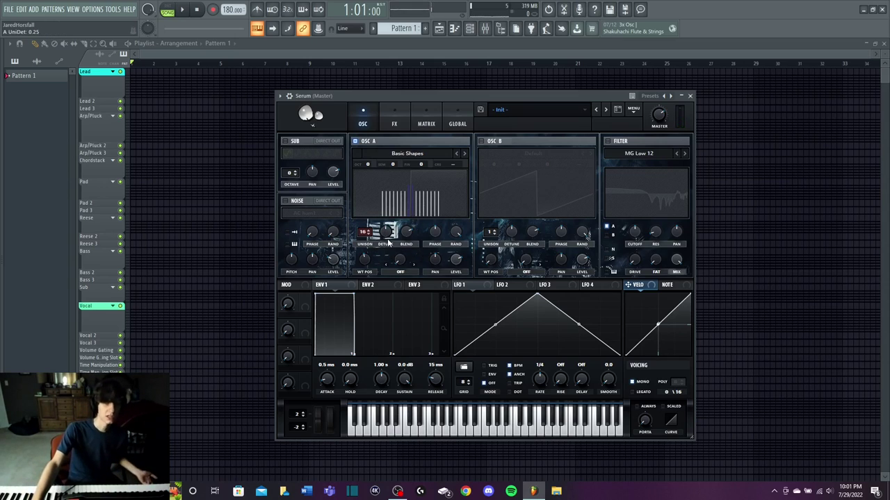
{"action": "right_click", "coordinate": [387, 232]}
{"action": "left_click", "coordinate": [433, 268]}
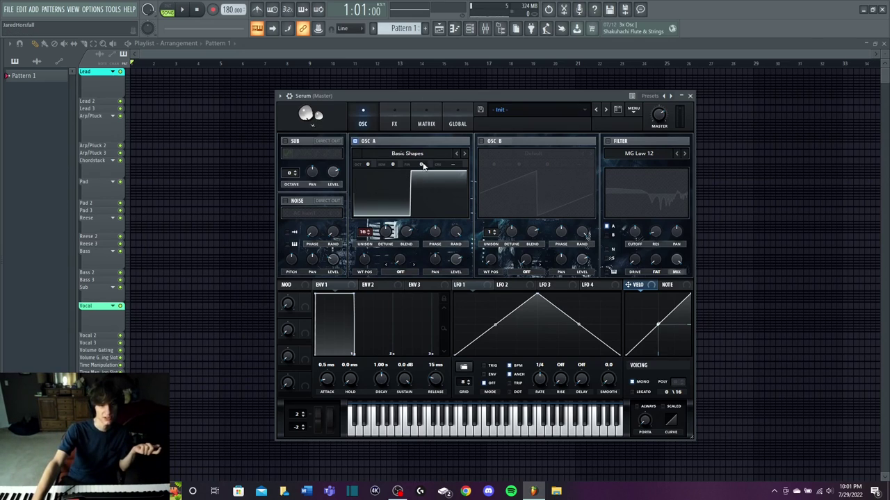
{"action": "left_click_drag", "start_coordinate": [363, 233], "coordinate": [352, 365]}
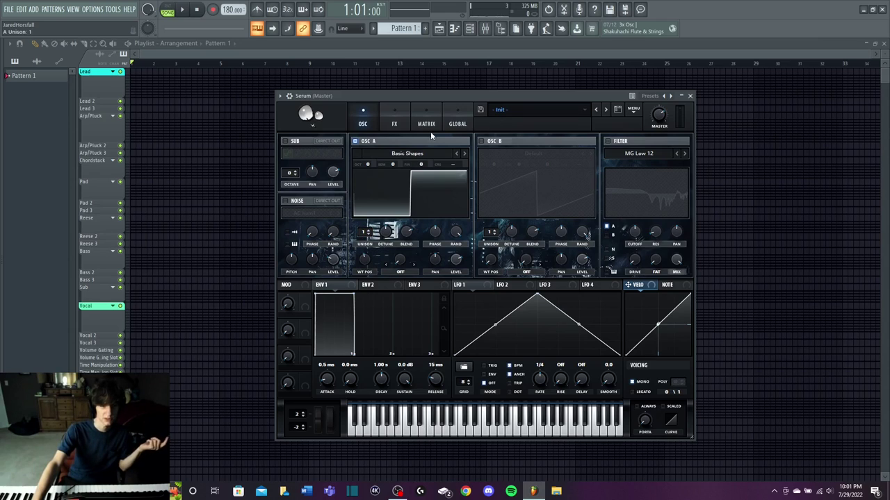
Change oscillator A's waveform to a sine and add a Downsample distortion at the start of the effects chain.
{"action": "left_click", "coordinate": [426, 151]}
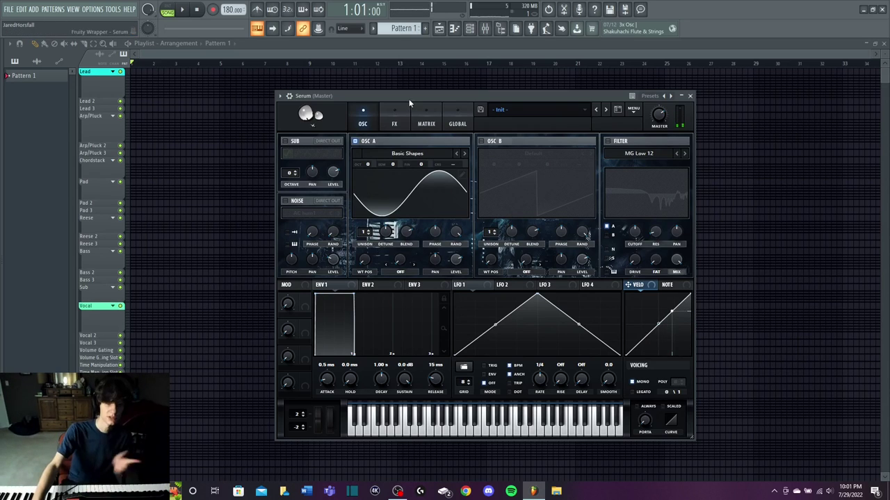
{"action": "left_click", "coordinate": [399, 119]}
{"action": "left_click", "coordinate": [305, 199]}
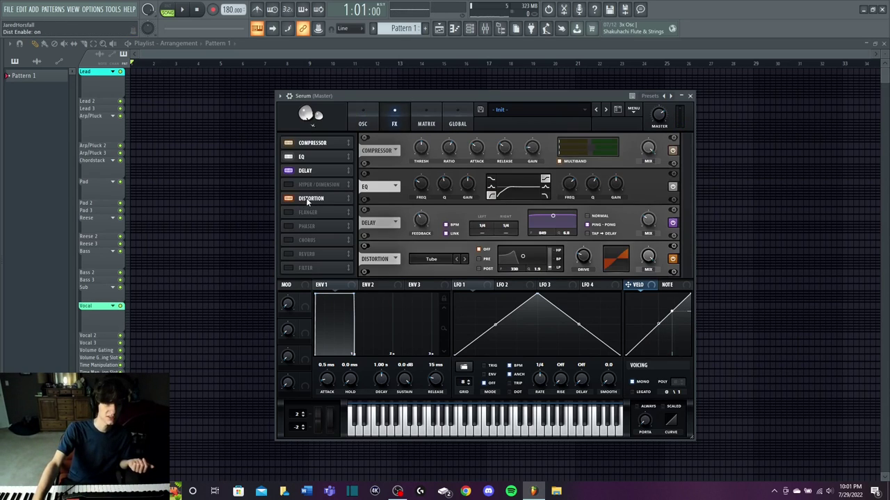
{"action": "left_click_drag", "start_coordinate": [311, 193], "coordinate": [311, 144]}
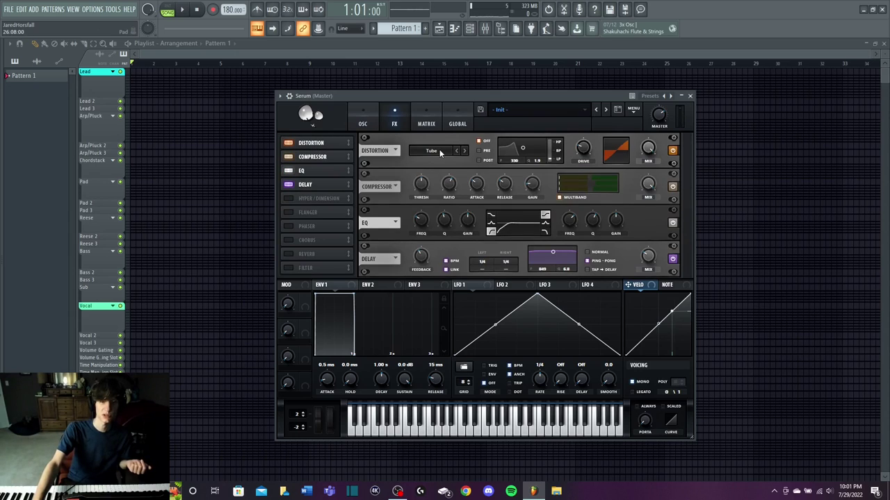
{"action": "left_click", "coordinate": [440, 151]}
{"action": "left_click", "coordinate": [486, 242]}
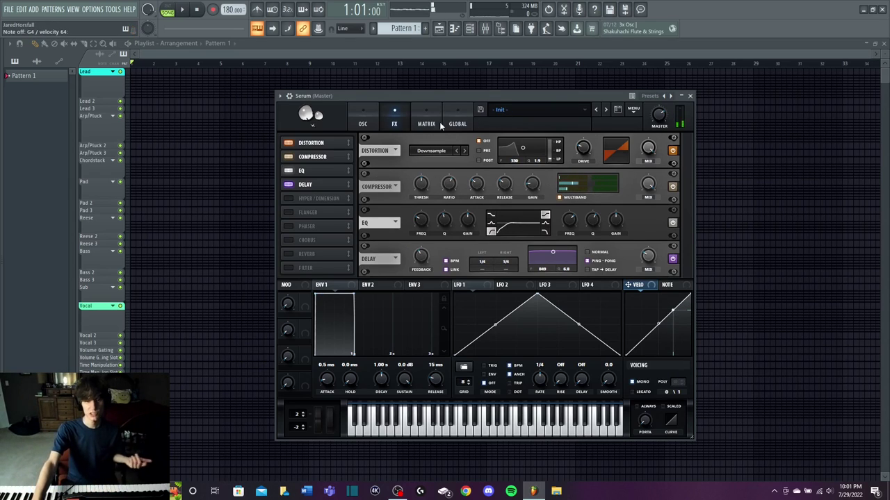
Disable the Distortion effect and reload the Analog Basic Shapes wavetable in oscillator A.
{"action": "left_click", "coordinate": [288, 143]}
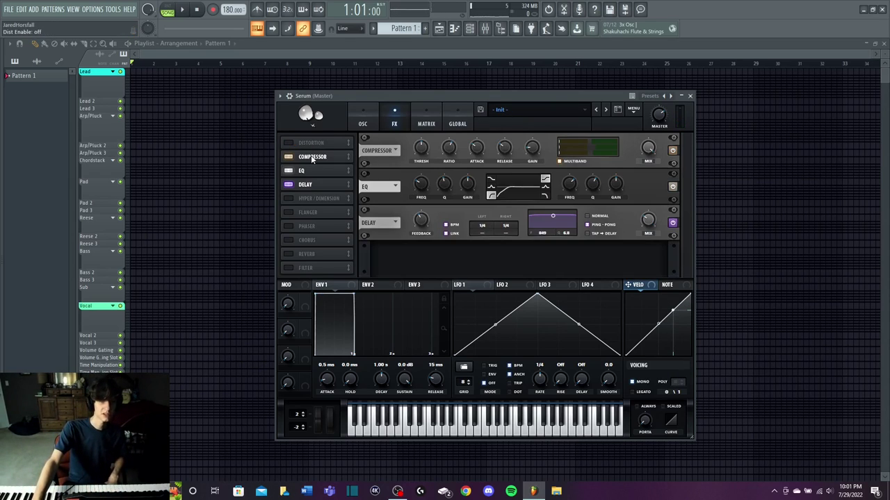
{"action": "left_click", "coordinate": [288, 142]}
{"action": "left_click", "coordinate": [362, 119]}
{"action": "left_click", "coordinate": [407, 153]}
{"action": "mouse_move", "coordinate": [410, 166]}
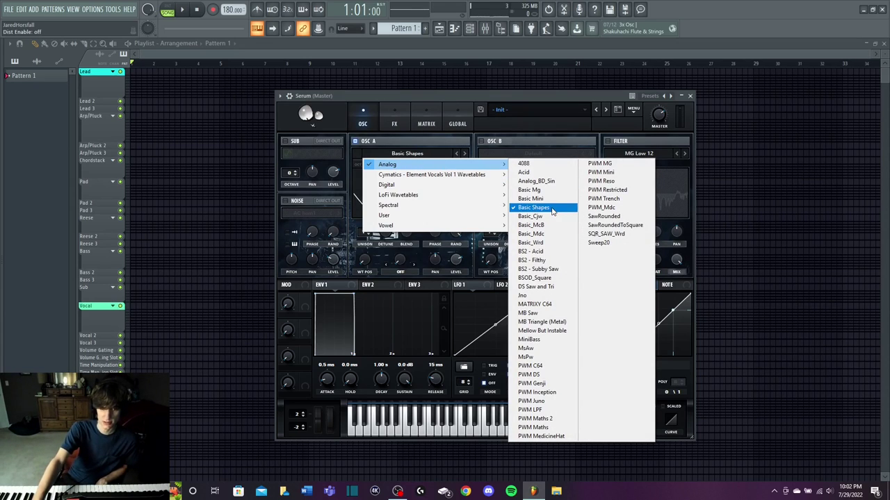
{"action": "left_click", "coordinate": [551, 207]}
Move oscillator A's wavetable position to the square wave and use 16 unison voices with adjusted detune.
{"action": "left_click_drag", "start_coordinate": [367, 261], "coordinate": [365, 225]}
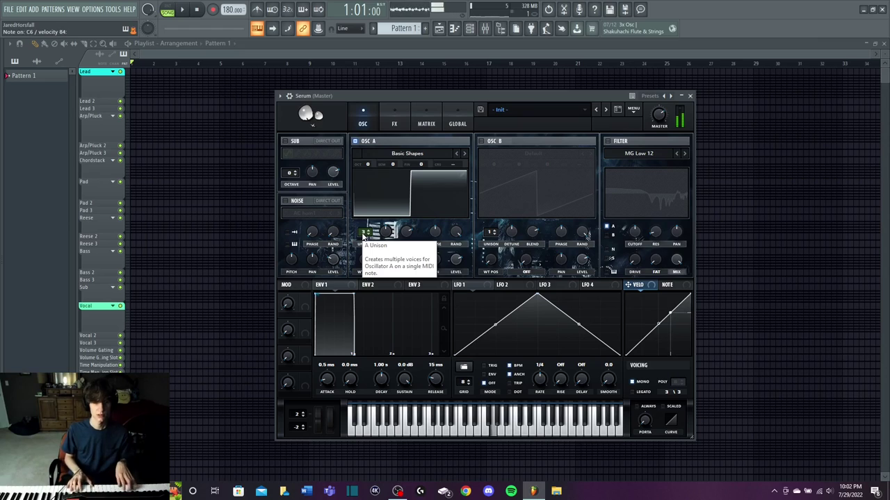
{"action": "left_click_drag", "start_coordinate": [386, 232], "coordinate": [387, 236]}
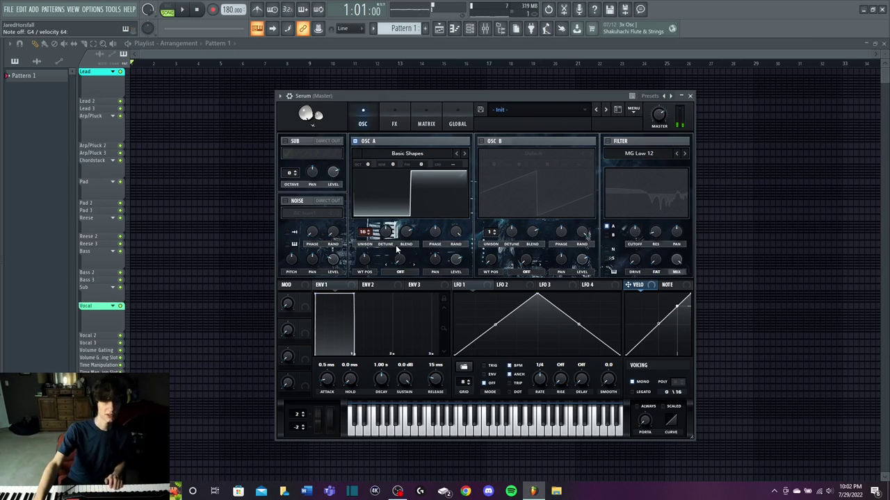
{"action": "left_click_drag", "start_coordinate": [387, 234], "coordinate": [387, 231]}
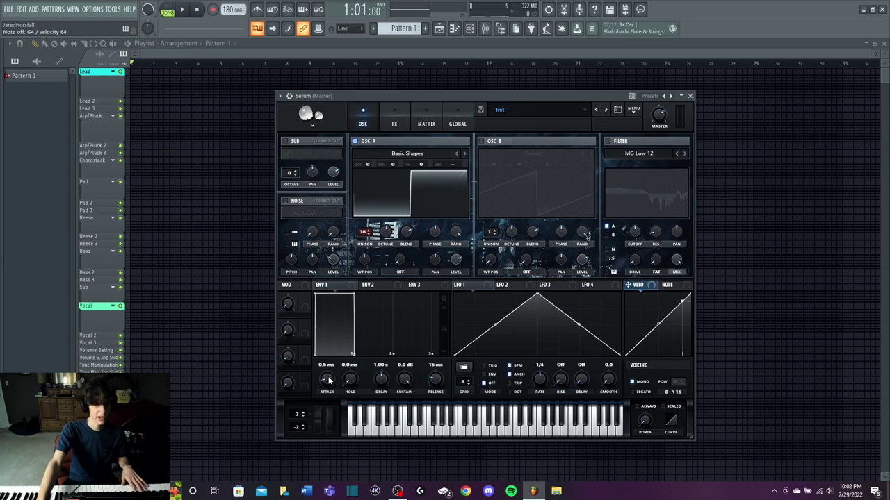
Try an attack of 101 ms on envelope 1, reset it, and switch the voicing from mono to poly.
{"action": "mouse_move", "coordinate": [331, 375]}
{"action": "left_mouse_down"}
{"action": "mouse_move", "coordinate": [335, 358]}
{"action": "mouse_move", "coordinate": [339, 368]}
{"action": "left_mouse_up"}
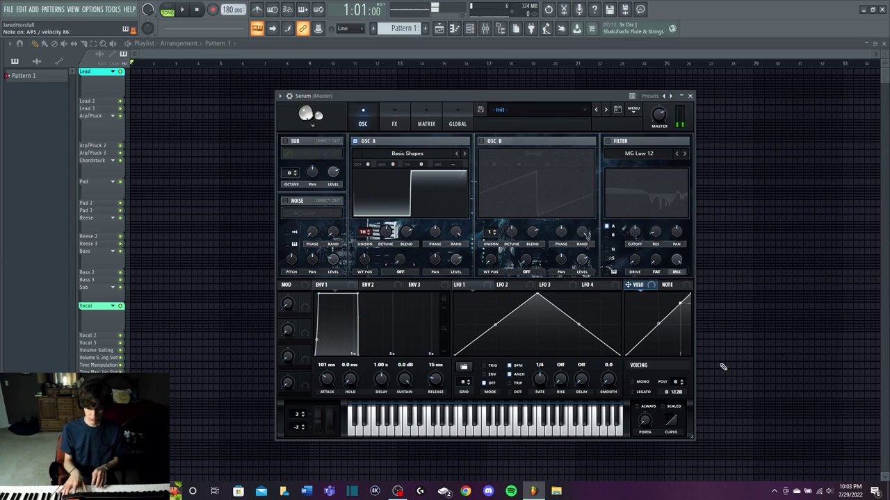
{"action": "right_click", "coordinate": [323, 370]}
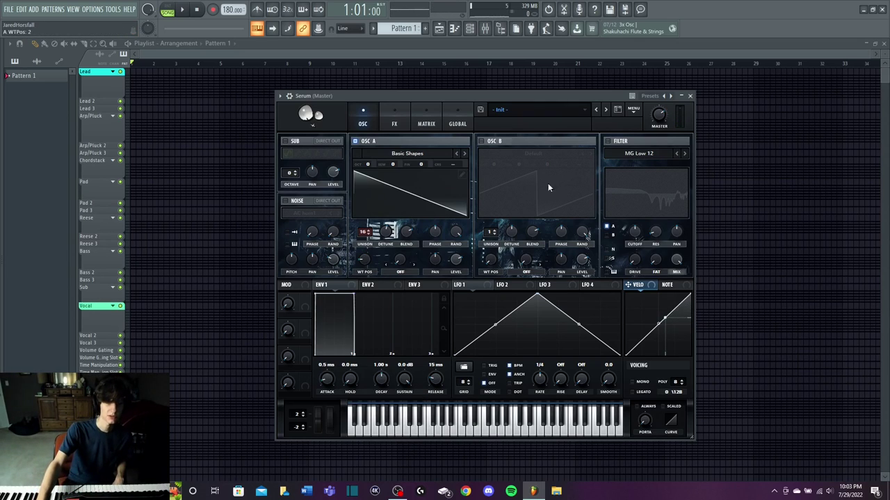
Turn oscillator A's waveform into a rising saw, then reset its unison detune and lower it.
{"action": "left_click", "coordinate": [460, 174]}
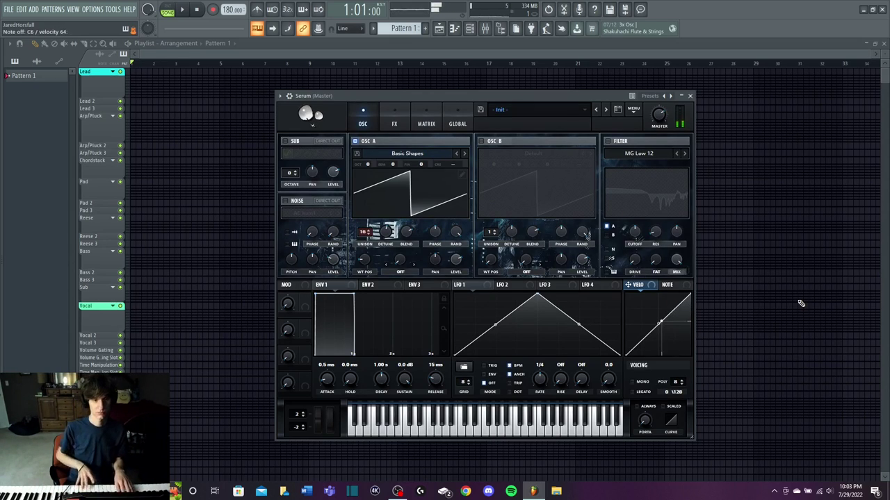
{"action": "right_click", "coordinate": [386, 231]}
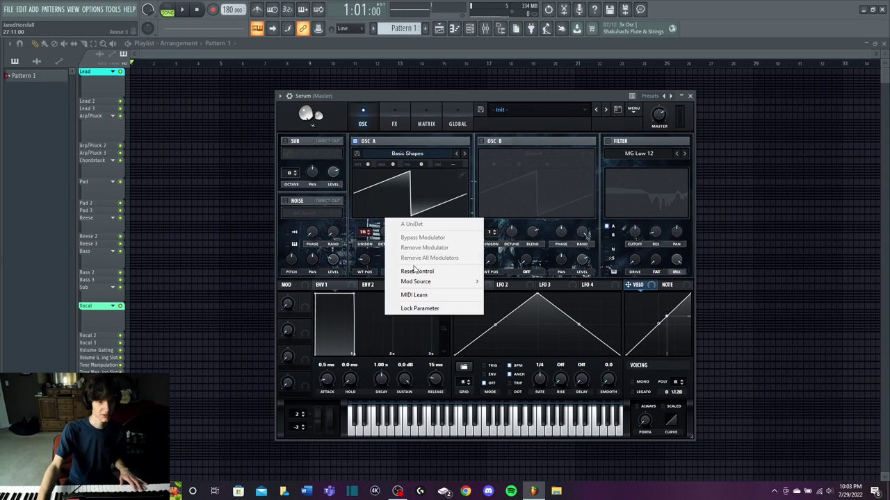
{"action": "left_click", "coordinate": [414, 271]}
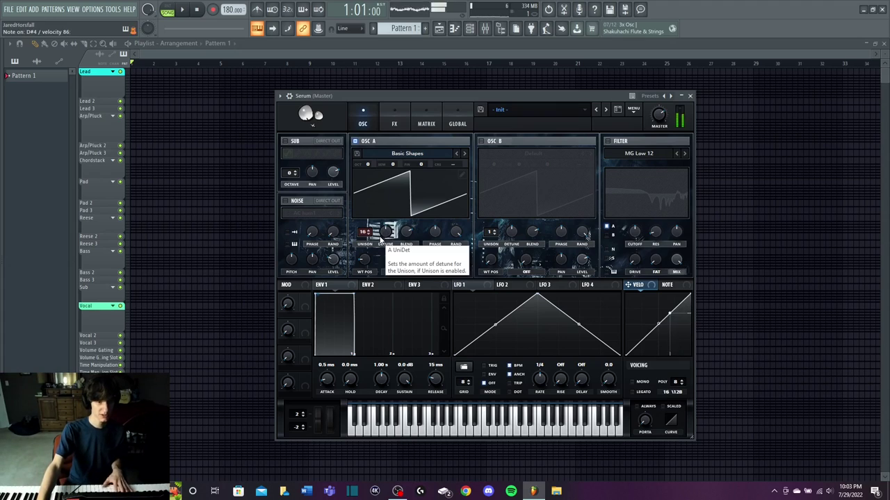
{"action": "left_click_drag", "start_coordinate": [386, 240], "coordinate": [385, 260]}
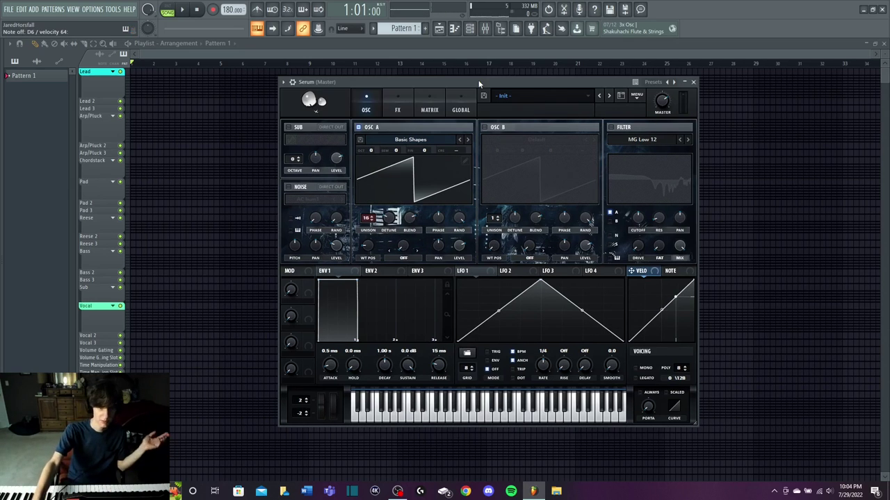
Try oscillator A's fine tuning at -20 cents and settle on 20 cents.
{"action": "left_click_drag", "start_coordinate": [424, 151], "coordinate": [425, 150]}
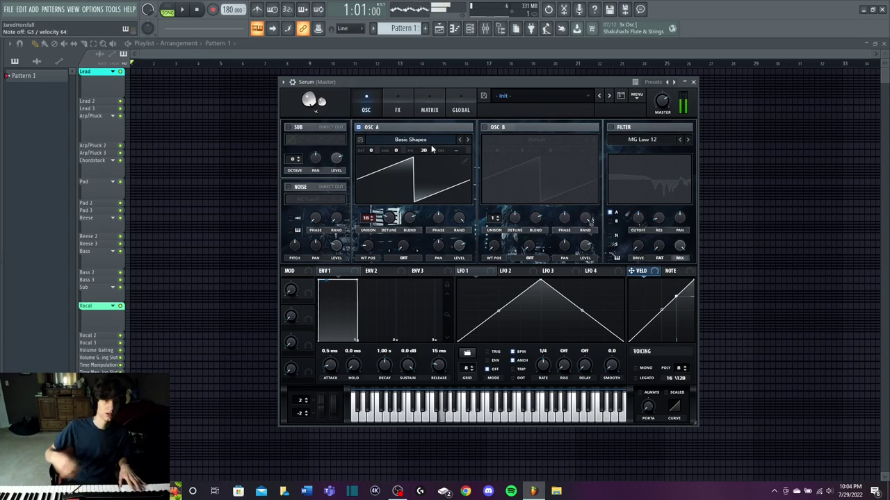
{"action": "scroll", "coordinate": [423, 151], "scroll_direction": "down", "scroll_amount": 4}
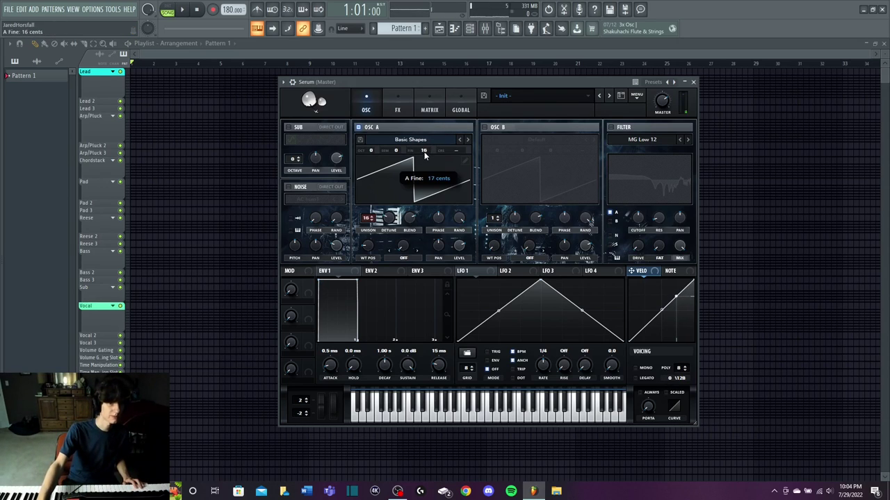
{"action": "left_click_drag", "start_coordinate": [424, 164], "coordinate": [425, 177]}
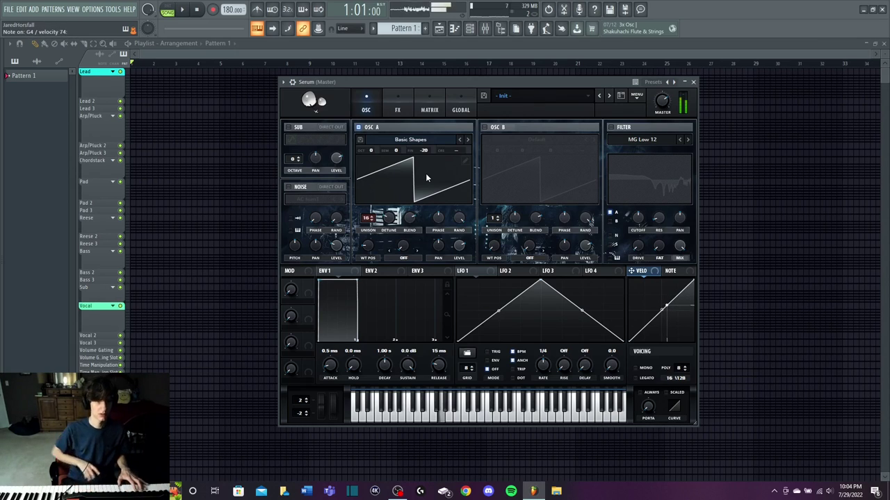
{"action": "left_click_drag", "start_coordinate": [427, 149], "coordinate": [432, 138]}
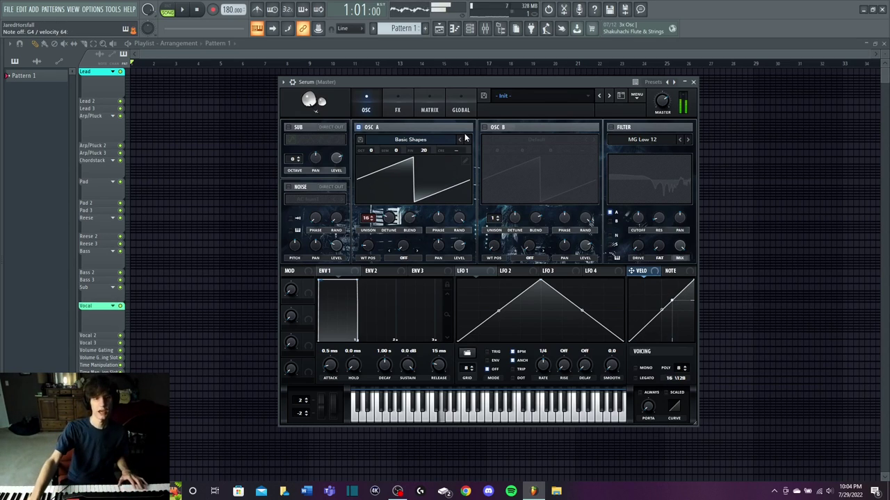
Enable oscillator B with the default saw and set its fine tuning to 30 cents.
{"action": "left_click", "coordinate": [490, 128]}
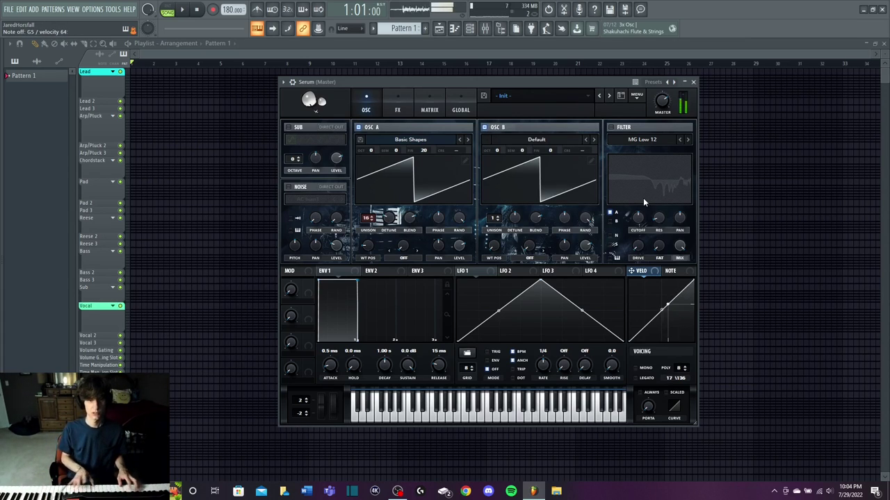
{"action": "left_click_drag", "start_coordinate": [548, 155], "coordinate": [555, 149]}
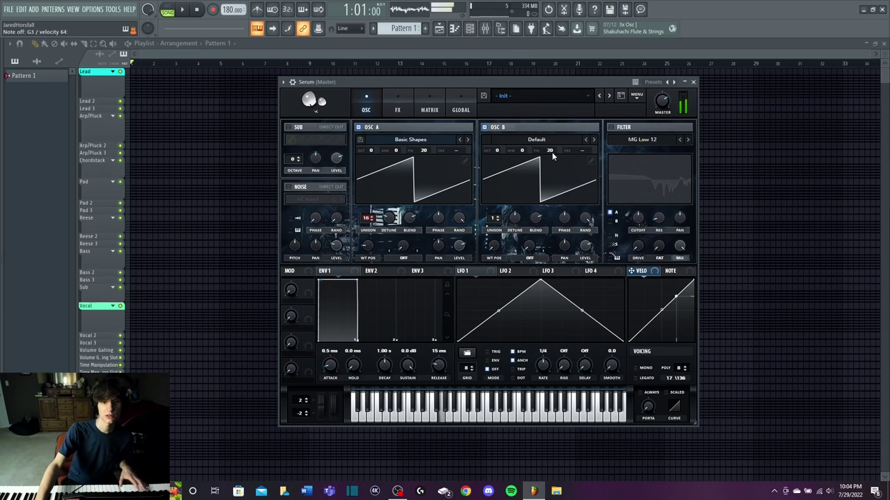
{"action": "left_click_drag", "start_coordinate": [554, 151], "coordinate": [554, 149]}
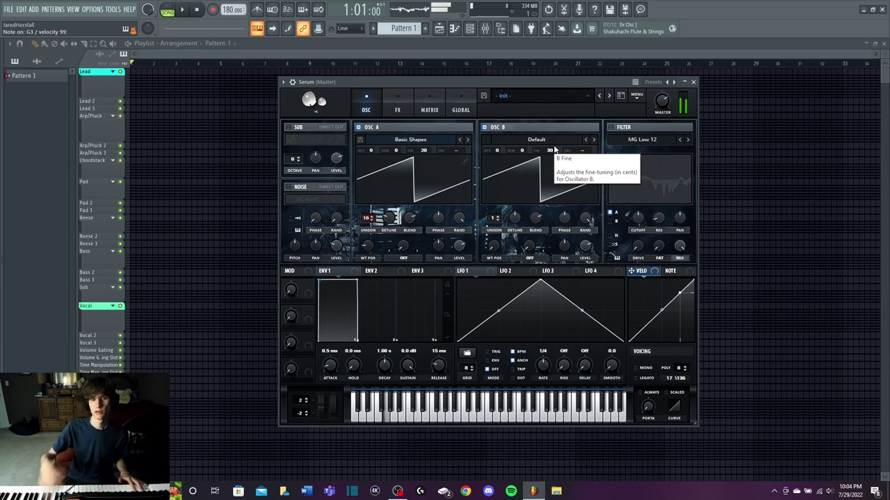
Try 16 unison voices with varied detune on oscillator B, reset the detune and return unison to 1 voice.
{"action": "left_click_drag", "start_coordinate": [491, 218], "coordinate": [492, 188]}
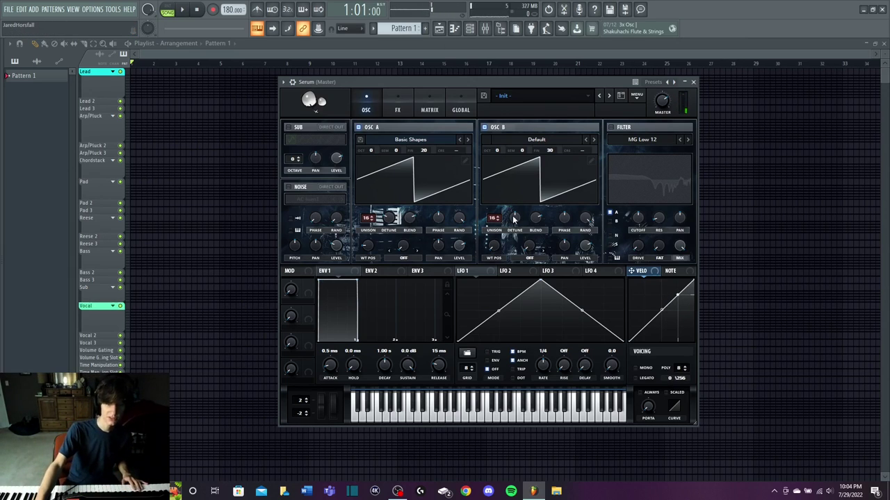
{"action": "left_click_drag", "start_coordinate": [514, 218], "coordinate": [514, 212]}
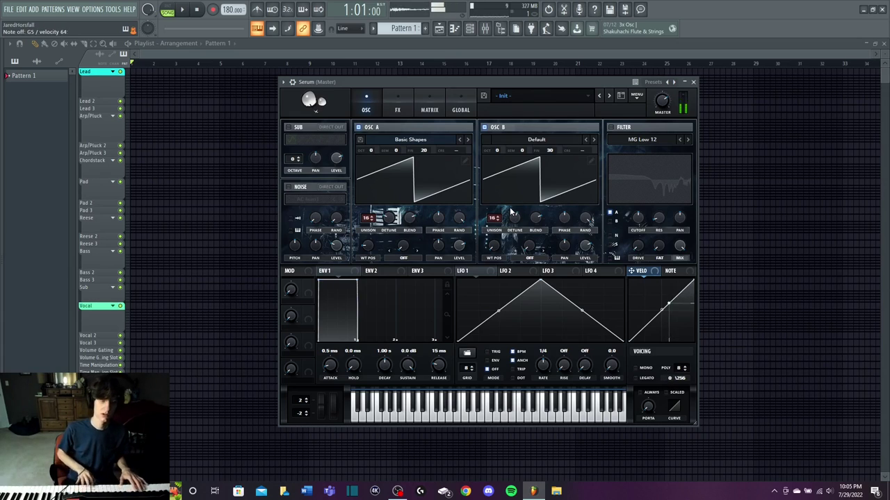
{"action": "left_click_drag", "start_coordinate": [512, 219], "coordinate": [504, 249]}
{"action": "left_click_drag", "start_coordinate": [492, 219], "coordinate": [469, 353]}
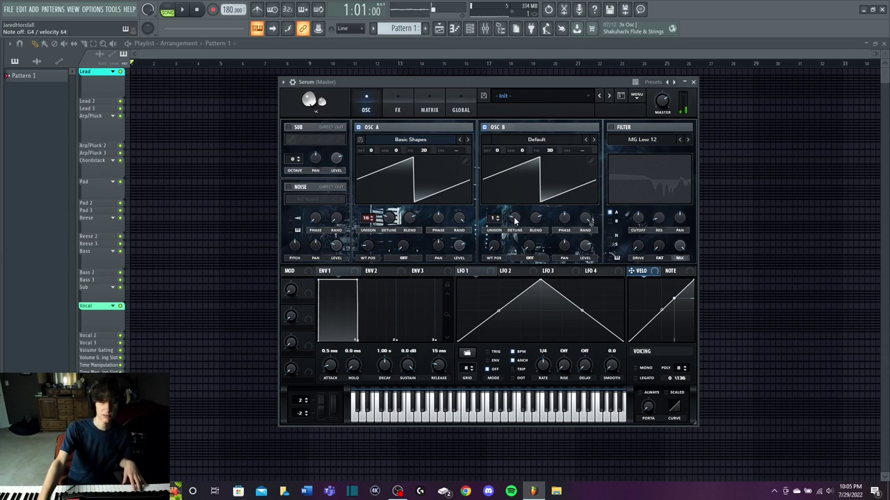
{"action": "right_click", "coordinate": [515, 218]}
{"action": "left_click", "coordinate": [553, 258]}
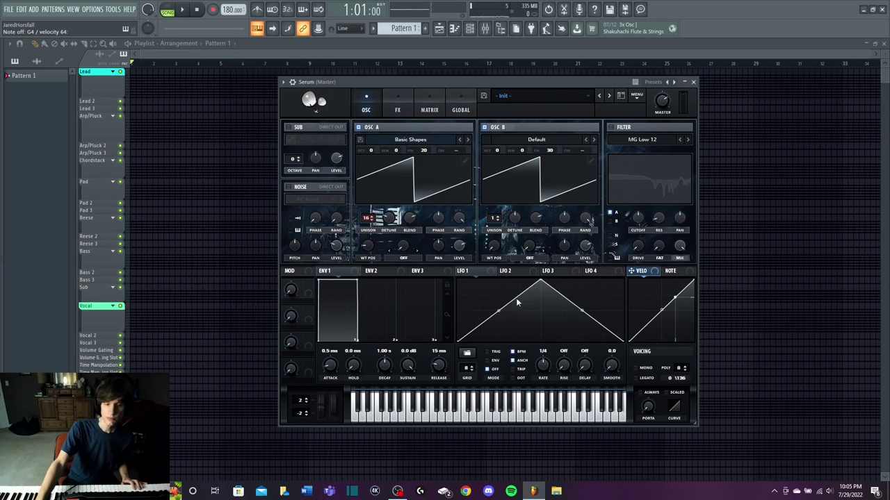
{"action": "left_click", "coordinate": [458, 108]}
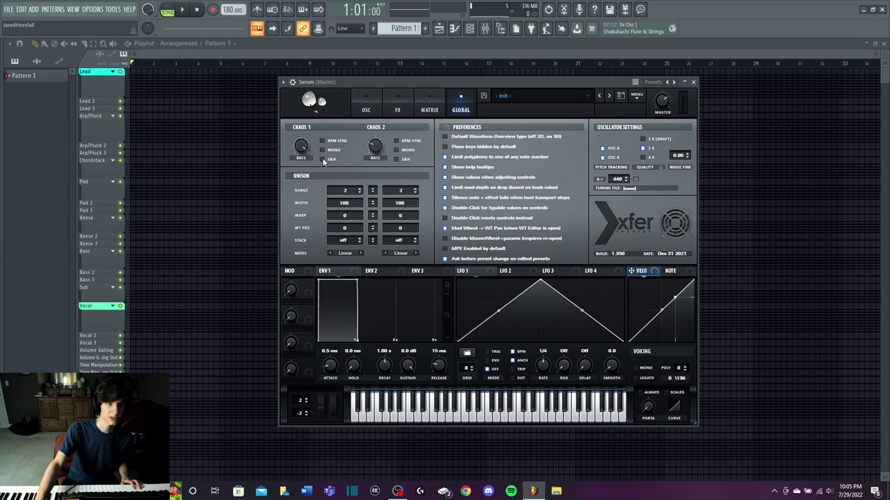
{"action": "left_click", "coordinate": [366, 110]}
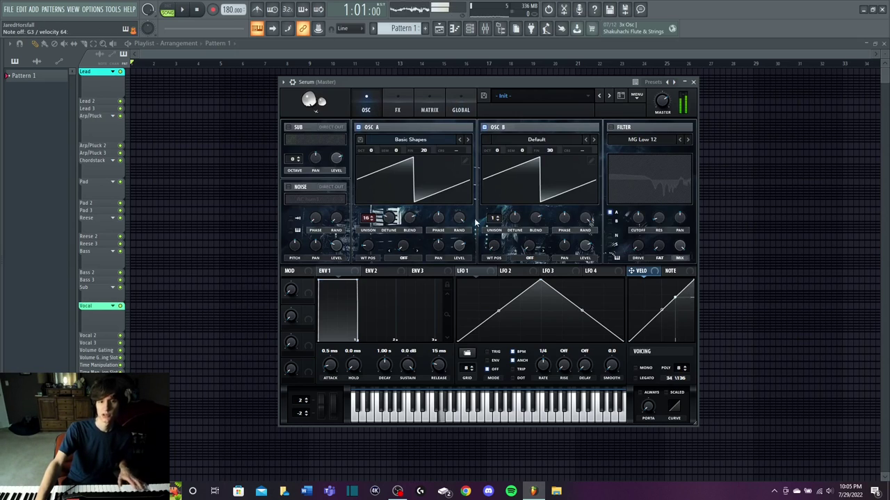
Assign Chaos1 as the modulation source for the fine tuning of oscillators A and B.
{"action": "right_click", "coordinate": [454, 152]}
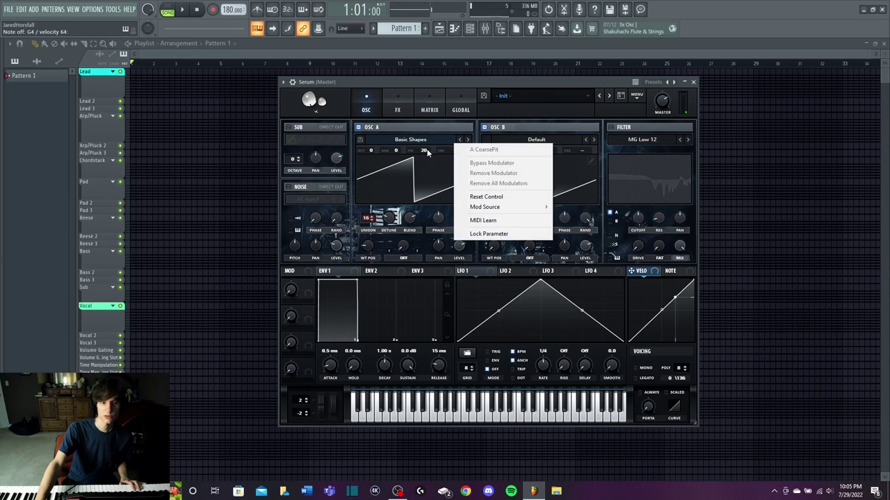
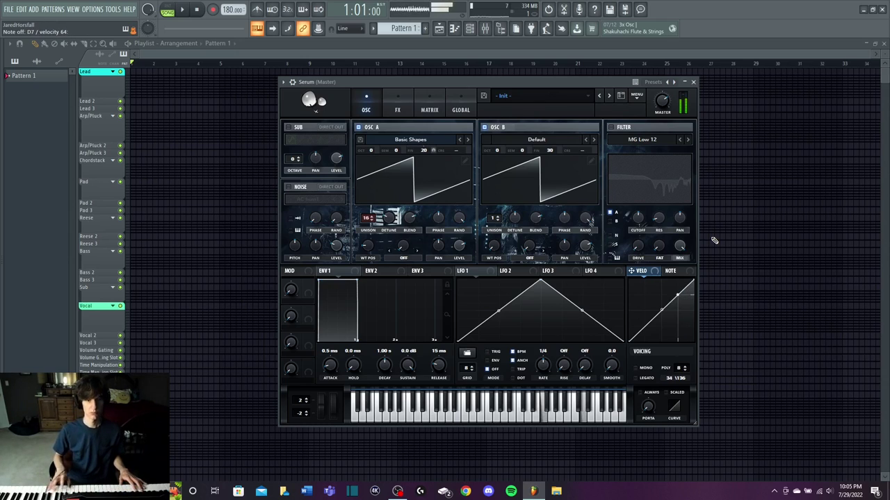
{"action": "right_click", "coordinate": [548, 152]}
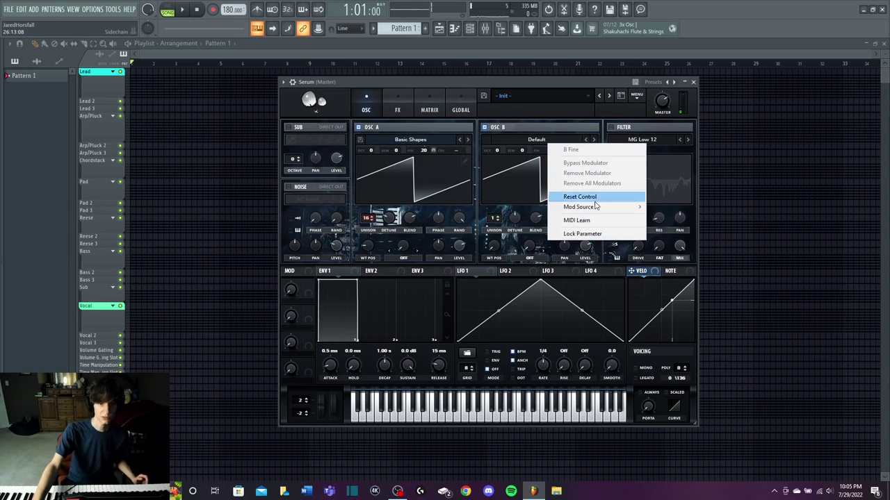
{"action": "mouse_move", "coordinate": [606, 209]}
{"action": "left_click", "coordinate": [684, 331]}
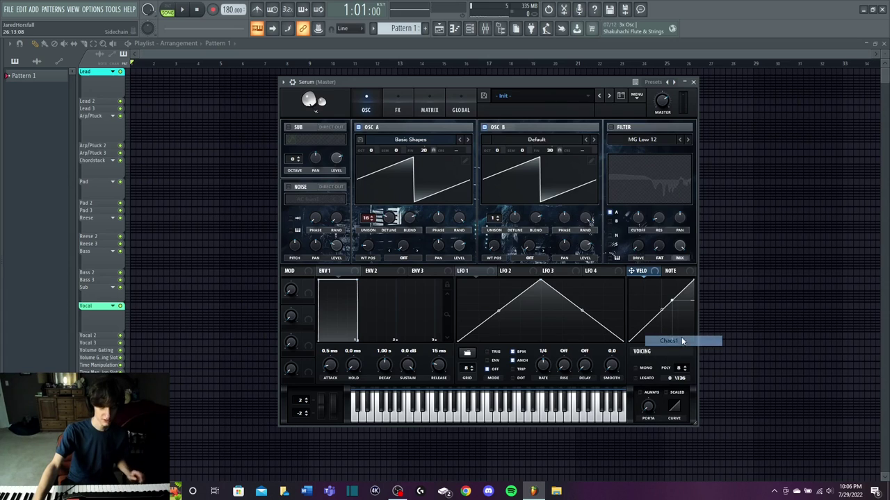
Raise the Chaos1 modulation amounts for A Fine and B Fine to maximum in the modulation matrix.
{"action": "left_click", "coordinate": [403, 109]}
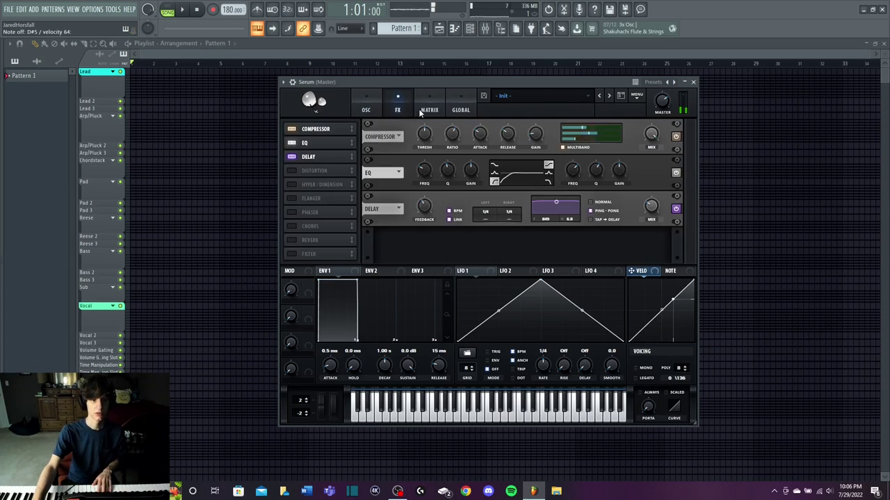
{"action": "left_click", "coordinate": [429, 109]}
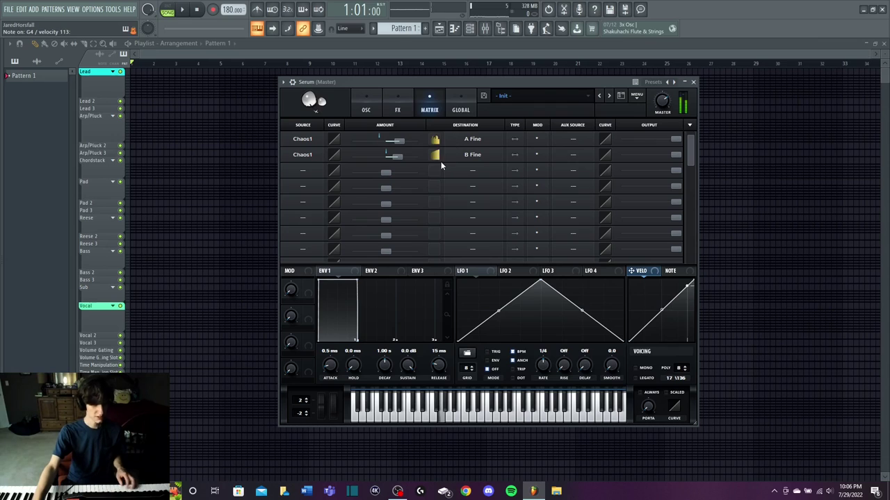
{"action": "left_click", "coordinate": [366, 109]}
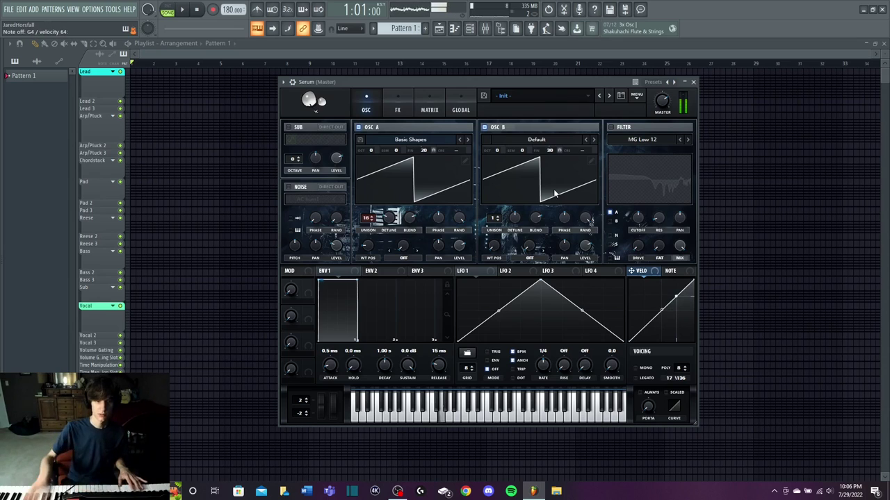
{"action": "left_click", "coordinate": [429, 109]}
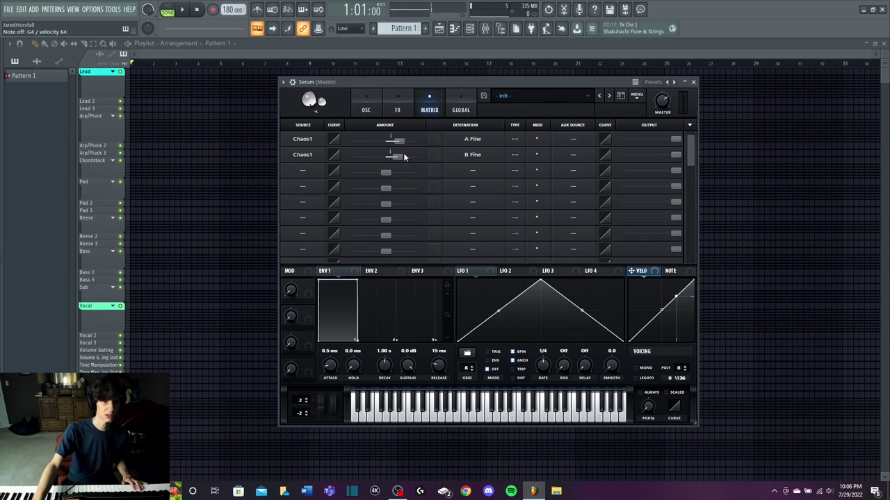
{"action": "left_click_drag", "start_coordinate": [400, 157], "coordinate": [448, 143]}
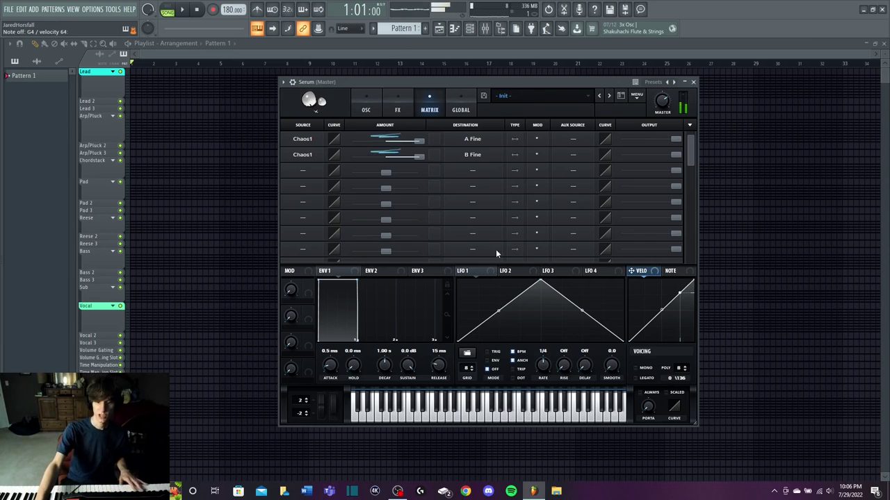
Switch the voicing to mono, then place a Tube distortion first in the effects chain and raise its drive.
{"action": "left_click", "coordinate": [373, 110]}
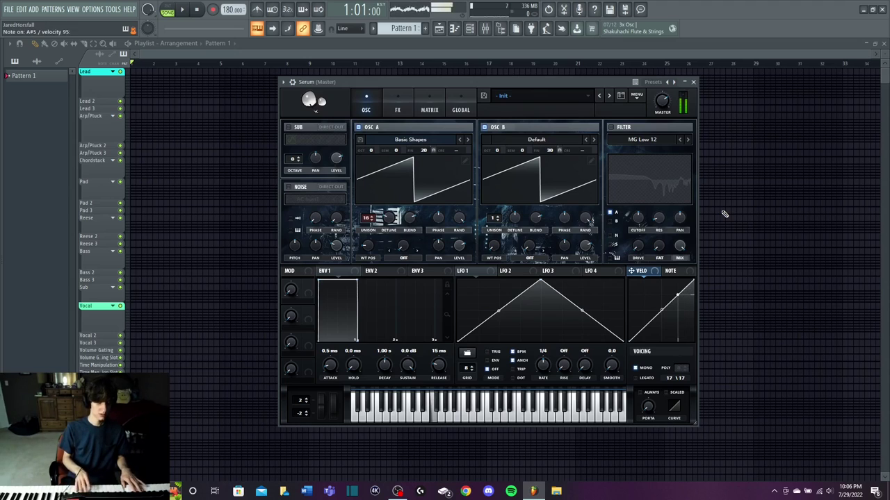
{"action": "left_click", "coordinate": [389, 113]}
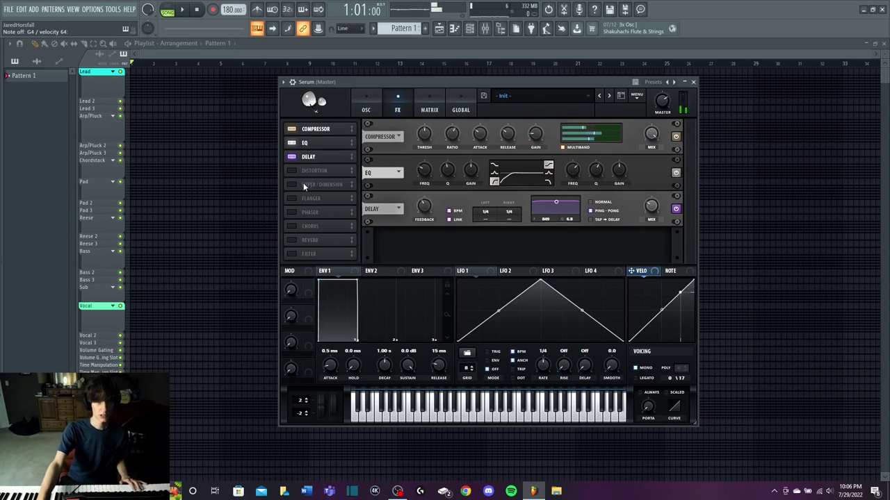
{"action": "left_click_drag", "start_coordinate": [297, 172], "coordinate": [293, 128]}
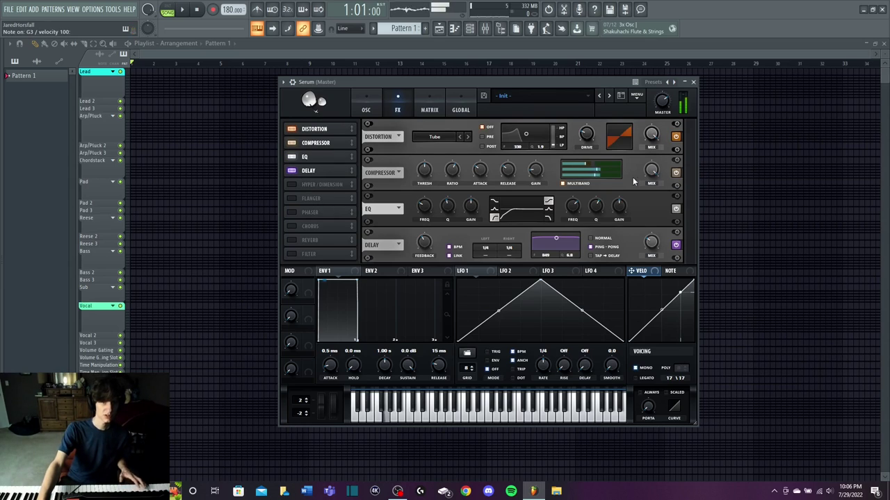
{"action": "left_click_drag", "start_coordinate": [587, 133], "coordinate": [593, 28]}
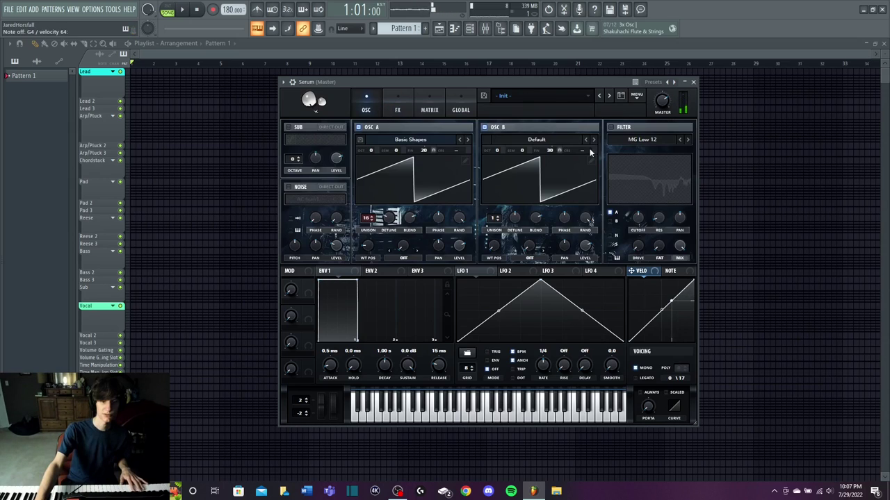
Enable the MG Low 12 filter on both oscillators and sweep its cutoff.
{"action": "left_click", "coordinate": [609, 128]}
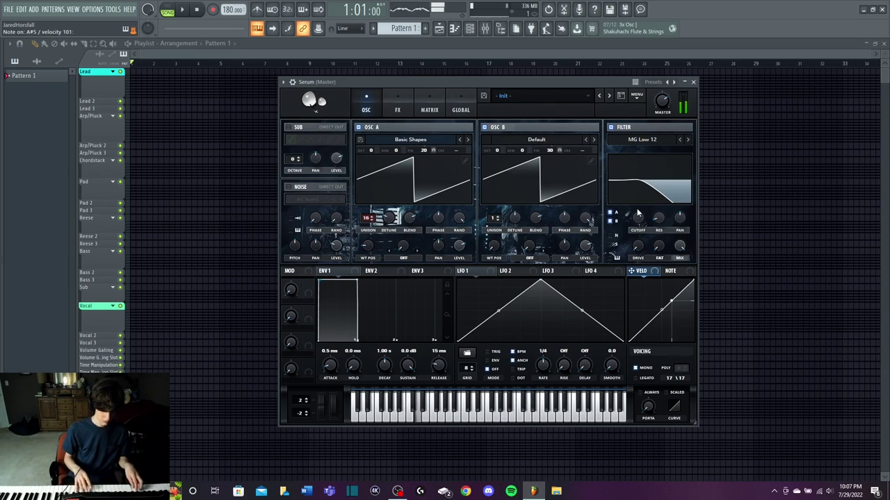
{"action": "left_click_drag", "start_coordinate": [638, 213], "coordinate": [623, 194]}
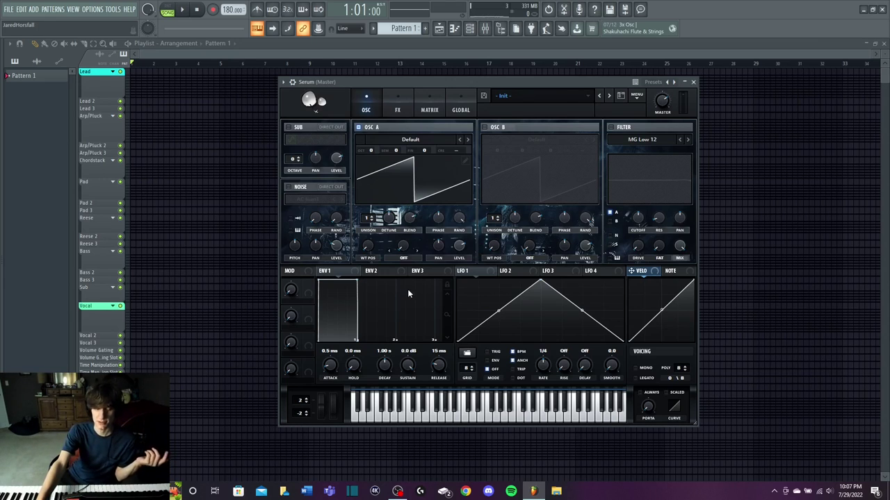
Try envelope 1 with a 308 ms attack and a 764 ms release, then reset both controls.
{"action": "left_click_drag", "start_coordinate": [337, 367], "coordinate": [340, 341]}
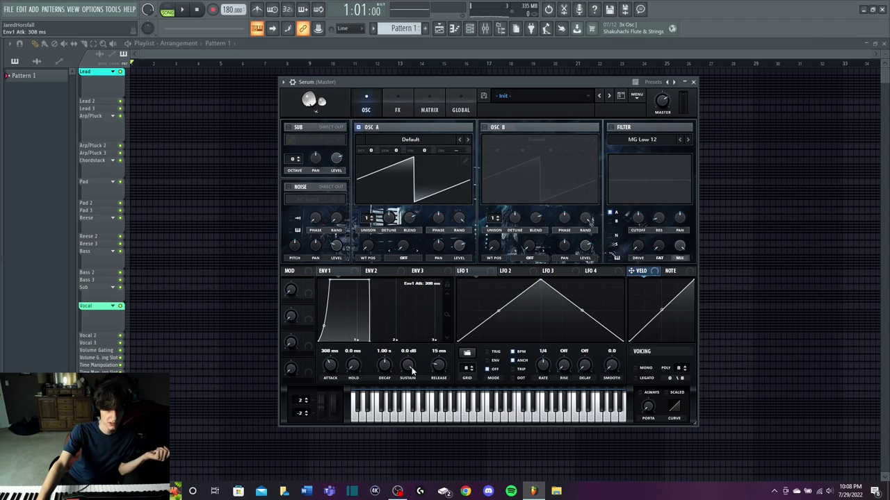
{"action": "left_click_drag", "start_coordinate": [435, 368], "coordinate": [438, 355]}
{"action": "right_click", "coordinate": [437, 355]}
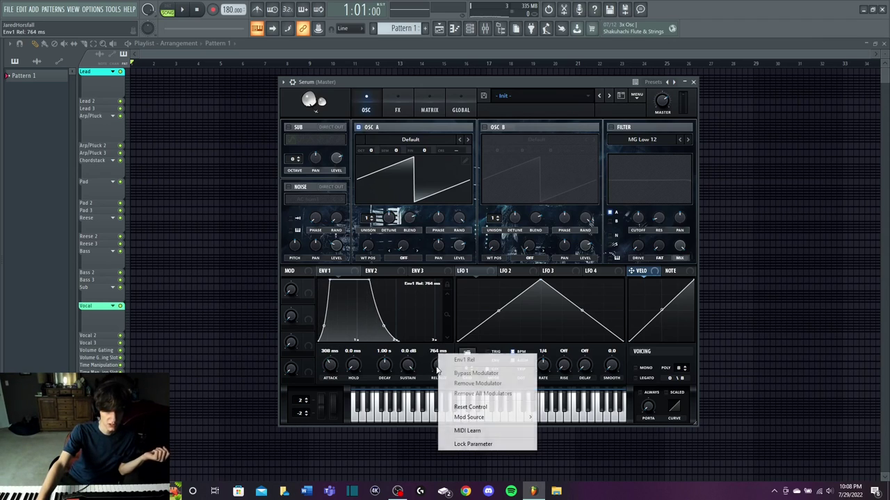
{"action": "left_click", "coordinate": [492, 408]}
{"action": "right_click", "coordinate": [331, 356]}
{"action": "left_click", "coordinate": [362, 407]}
Audition the presets Lead - Basic Acid and Pluck - Square Acid from Melodinumbra's Hardwave Serum Presets.
{"action": "left_click", "coordinate": [398, 106]}
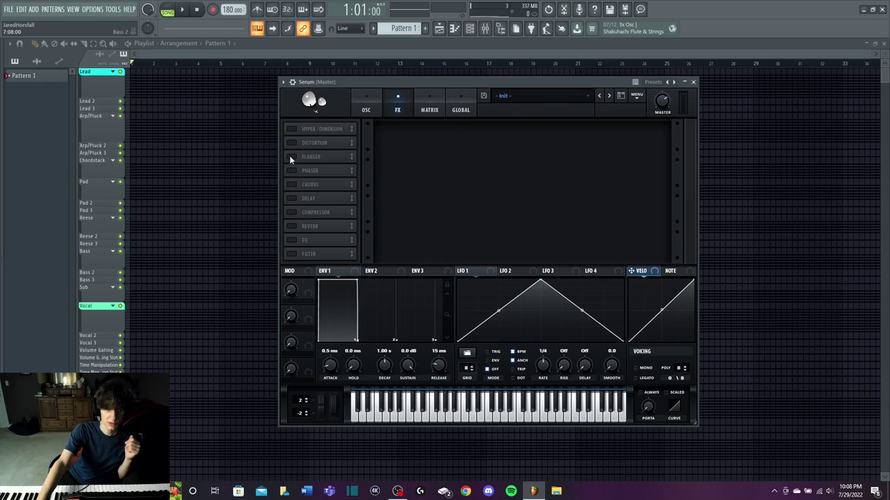
{"action": "left_click", "coordinate": [558, 96]}
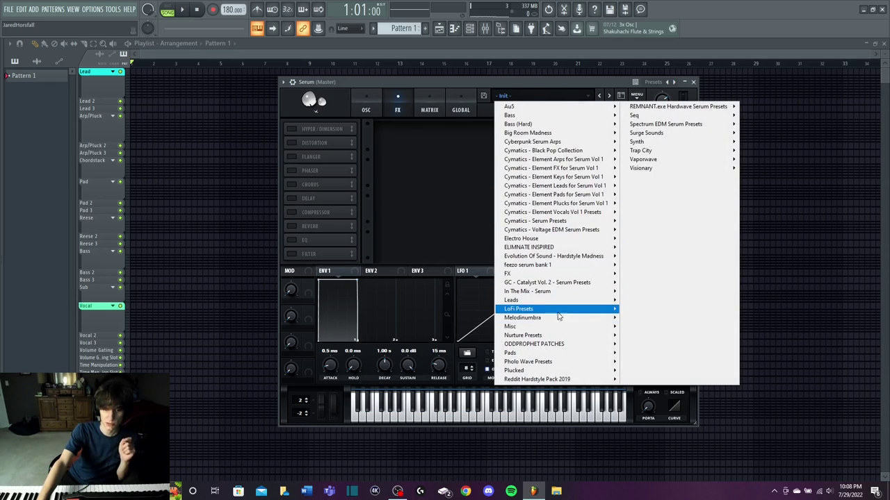
{"action": "mouse_move", "coordinate": [561, 319]}
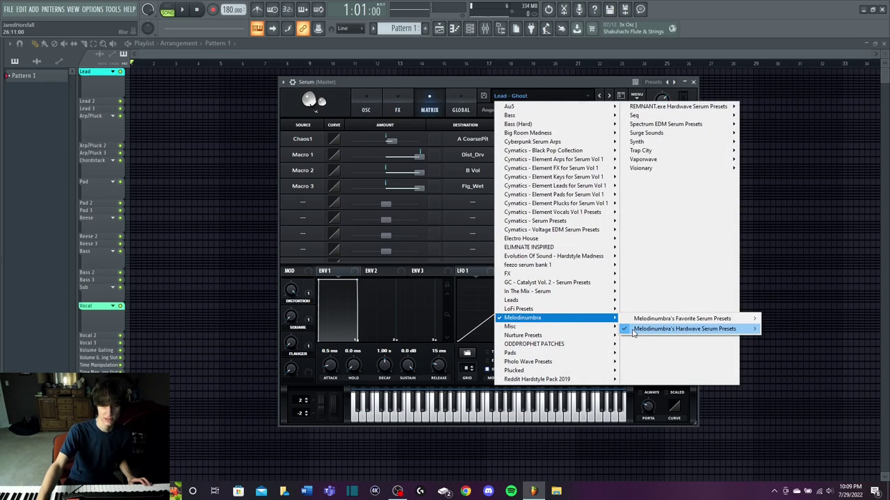
{"action": "mouse_move", "coordinate": [633, 333]}
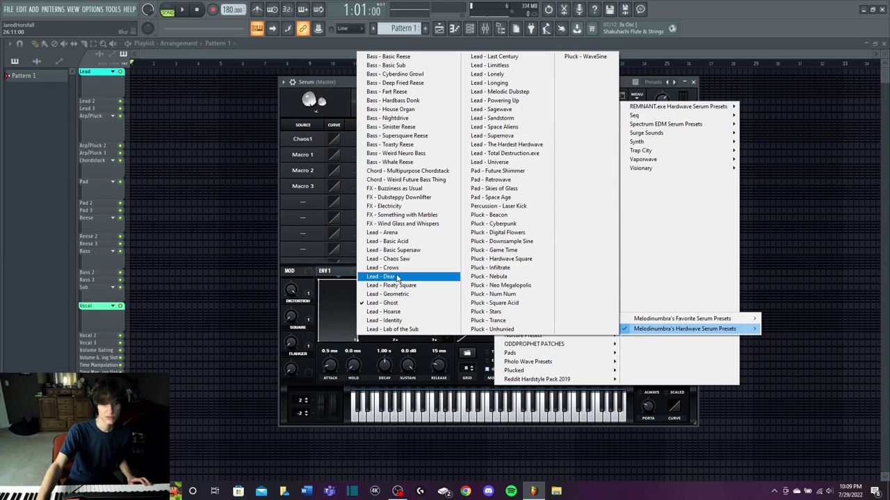
{"action": "left_click", "coordinate": [402, 241]}
{"action": "left_click", "coordinate": [616, 242]}
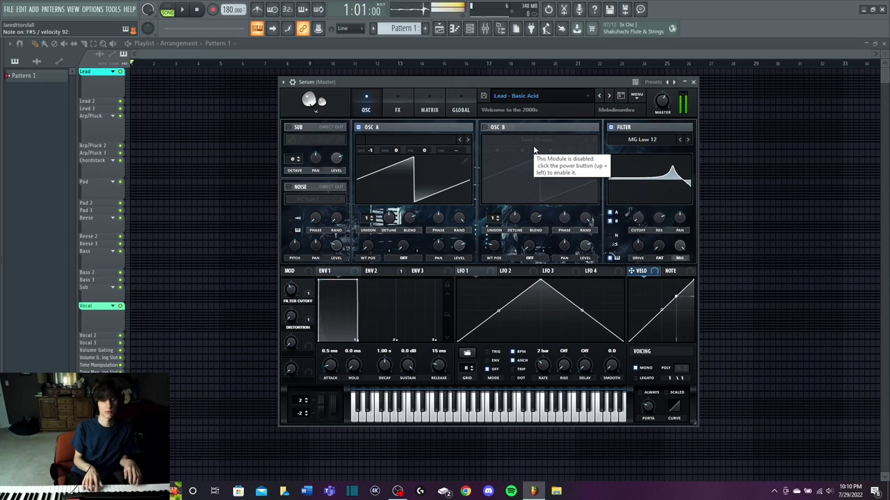
{"action": "left_click", "coordinate": [540, 96]}
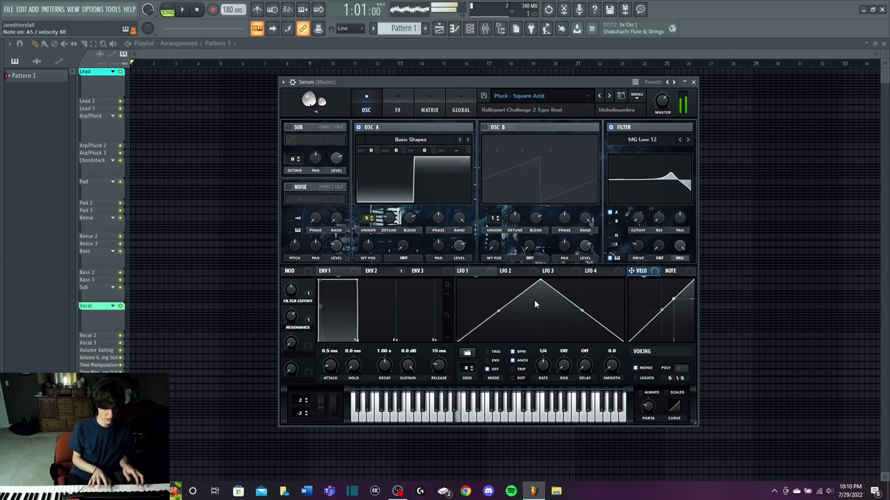
Initialize the preset, then enable the MG Low 12 filter on oscillator A with key tracking.
{"action": "left_click", "coordinate": [636, 95]}
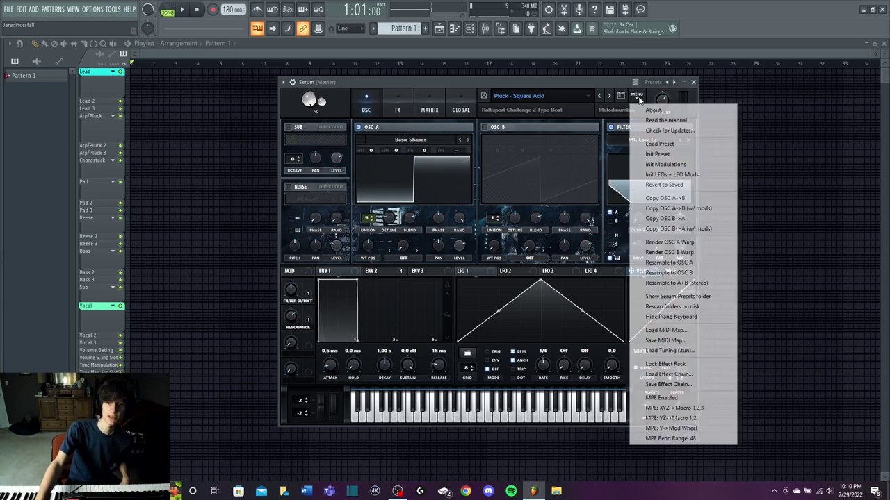
{"action": "left_click", "coordinate": [650, 108]}
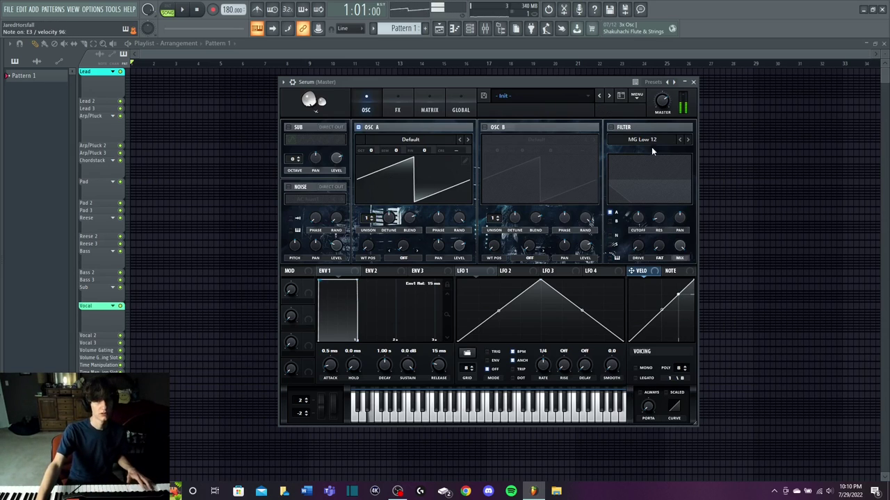
{"action": "left_click", "coordinate": [611, 127]}
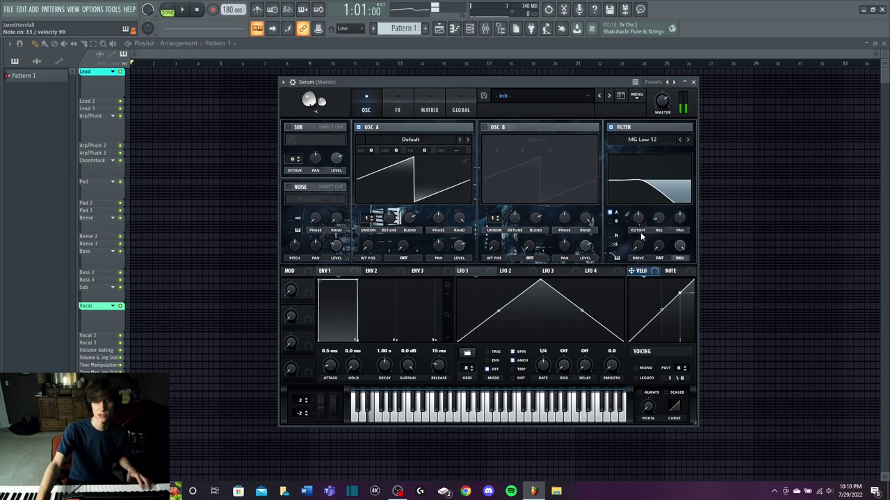
{"action": "left_click", "coordinate": [610, 258]}
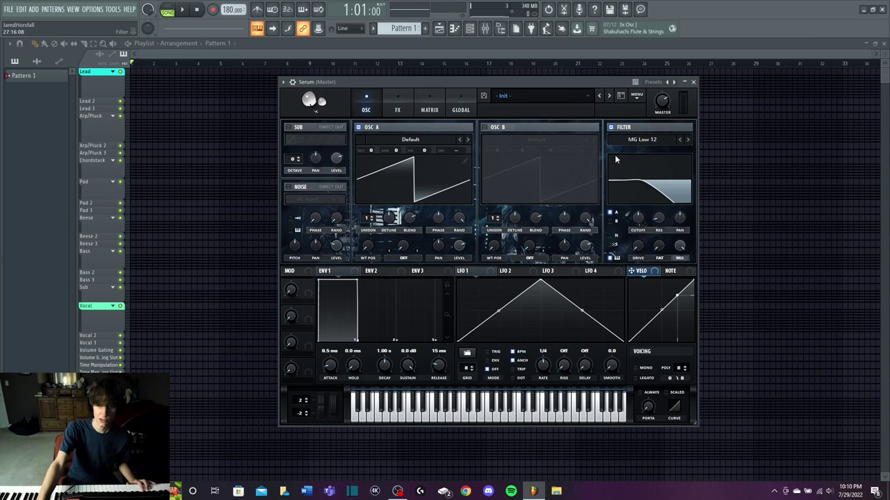
Raise the low-pass filter's resonance, drive and cutoff, and switch the voicing to mono.
{"action": "left_click_drag", "start_coordinate": [662, 223], "coordinate": [658, 200]}
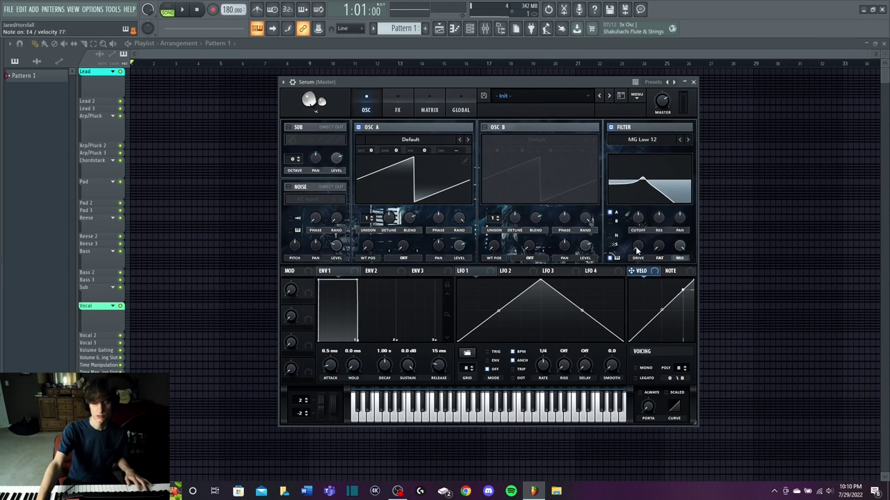
{"action": "left_click_drag", "start_coordinate": [645, 250], "coordinate": [644, 226]}
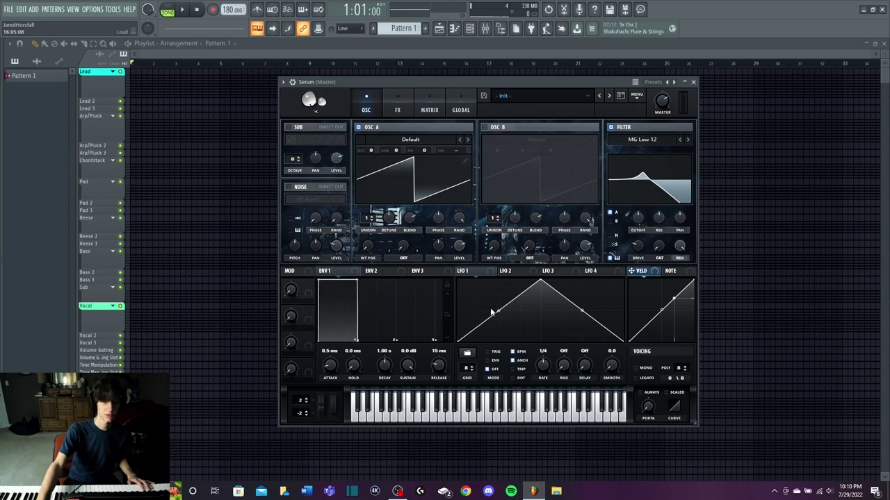
{"action": "left_click_drag", "start_coordinate": [633, 220], "coordinate": [641, 195]}
Enable a compressor at the start of the effects chain, turn on multiband and adjust its gain.
{"action": "left_click", "coordinate": [396, 111]}
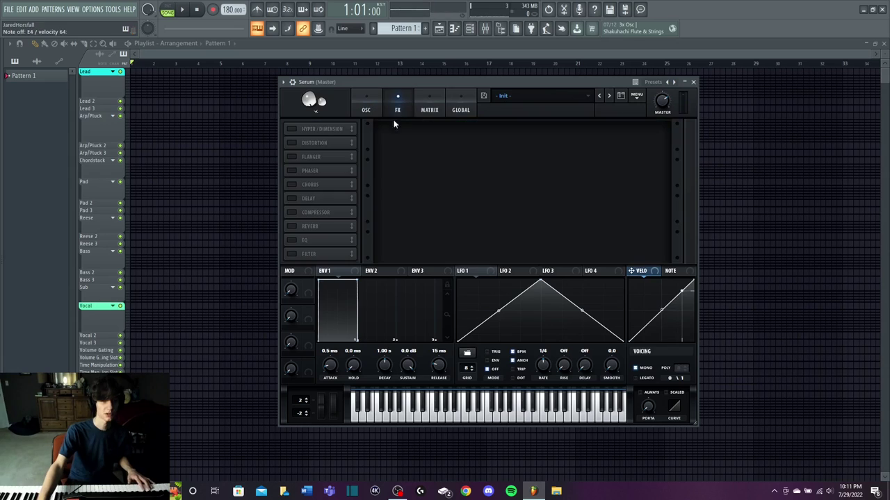
{"action": "left_click", "coordinate": [291, 212]}
{"action": "left_click_drag", "start_coordinate": [316, 212], "coordinate": [316, 129]}
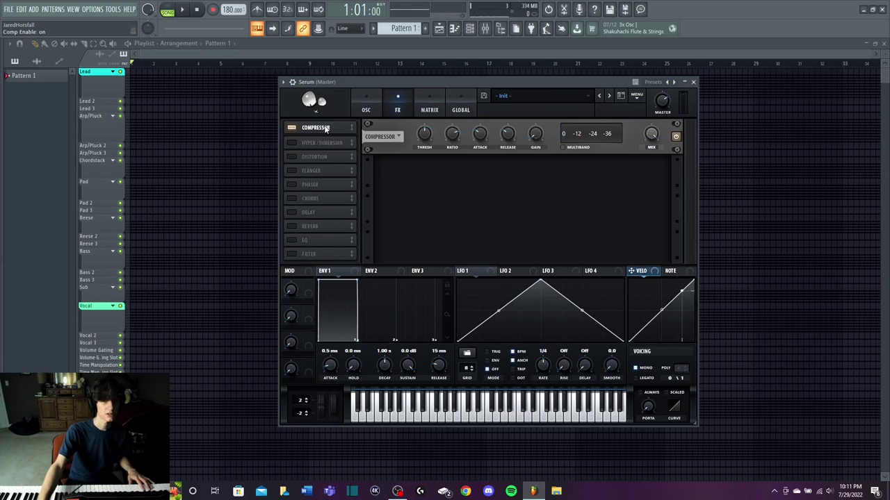
{"action": "left_click", "coordinate": [564, 148]}
{"action": "mouse_move", "coordinate": [535, 135]}
{"action": "left_mouse_down"}
{"action": "mouse_move", "coordinate": [534, 110]}
{"action": "mouse_move", "coordinate": [536, 124]}
{"action": "left_mouse_up"}
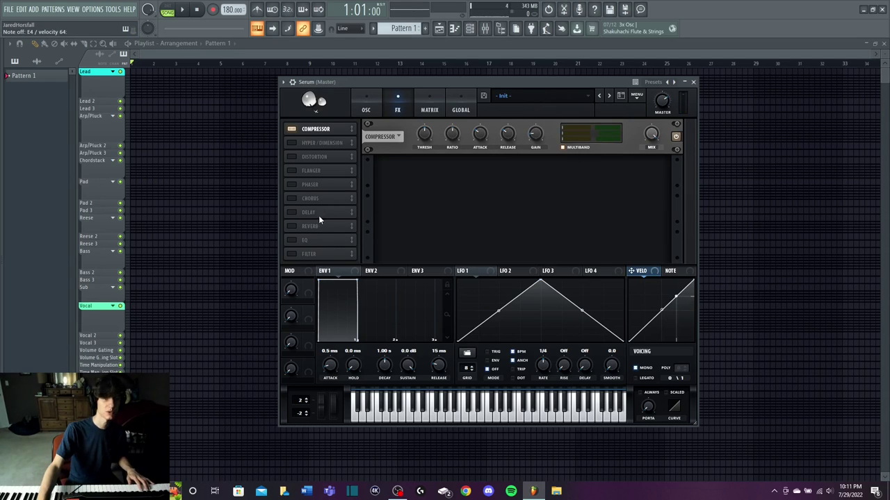
Add EQ and delay directly after the compressor, with the delay's times linked and its mode set to Ping-Pong.
{"action": "left_click", "coordinate": [292, 239]}
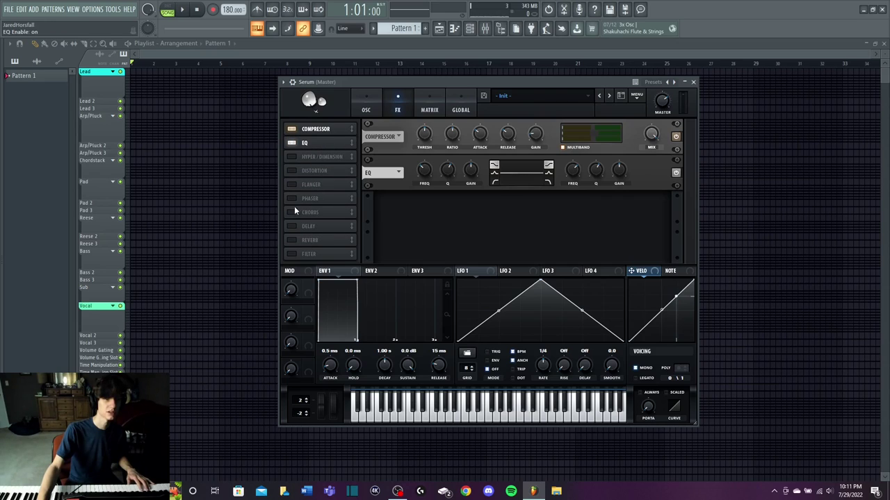
{"action": "left_click", "coordinate": [291, 226]}
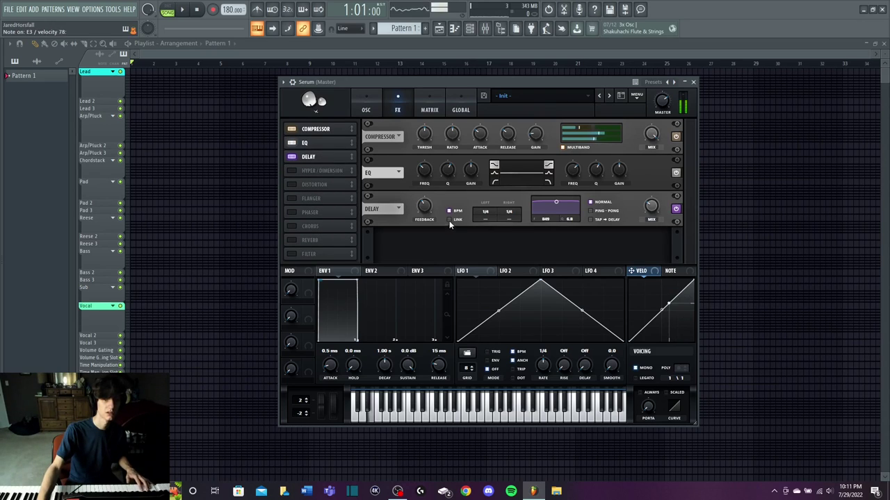
{"action": "left_click", "coordinate": [590, 210]}
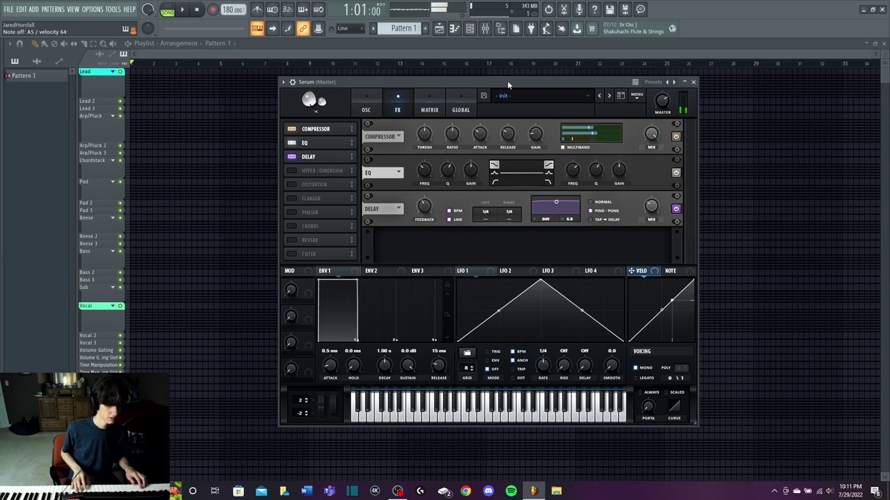
Set Envelope 2's sustain to 0% and decay to 446 ms, and map it to the filter cutoff with a small modulation amount.
{"action": "left_click", "coordinate": [366, 110]}
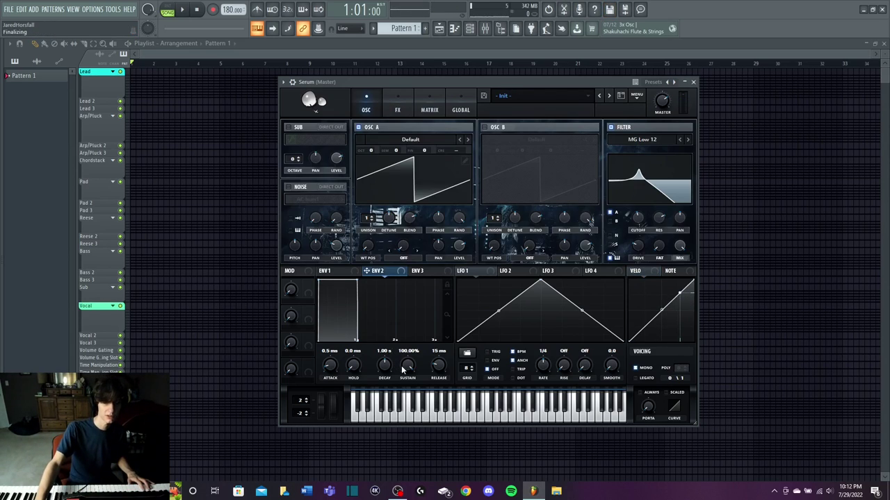
{"action": "left_click_drag", "start_coordinate": [410, 365], "coordinate": [413, 444]}
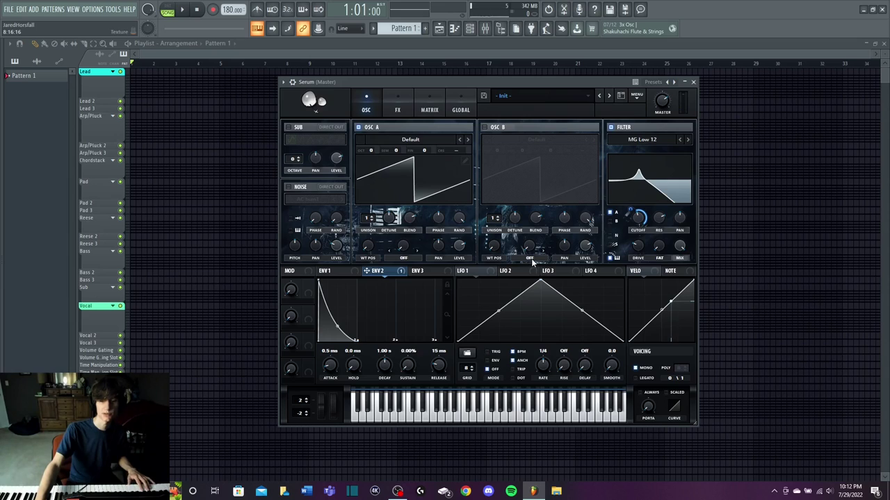
{"action": "left_click", "coordinate": [401, 110]}
{"action": "left_click", "coordinate": [430, 109]}
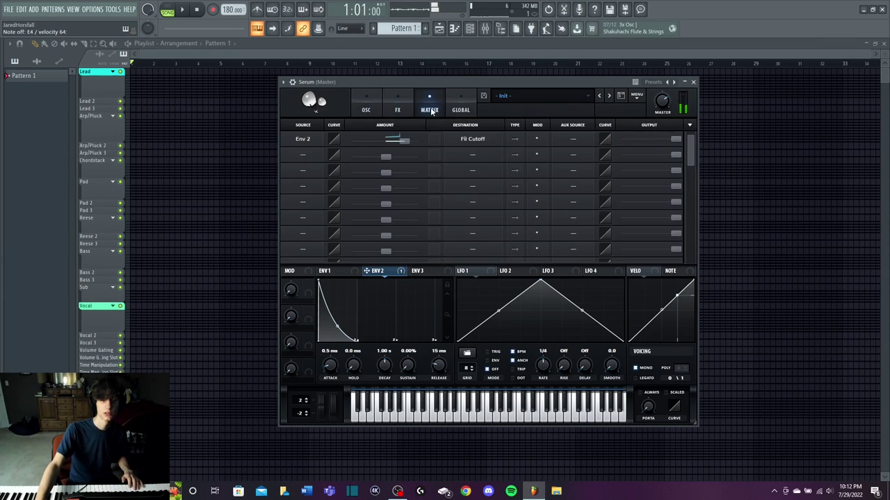
{"action": "left_click_drag", "start_coordinate": [405, 141], "coordinate": [389, 142]}
{"action": "left_click", "coordinate": [369, 111]}
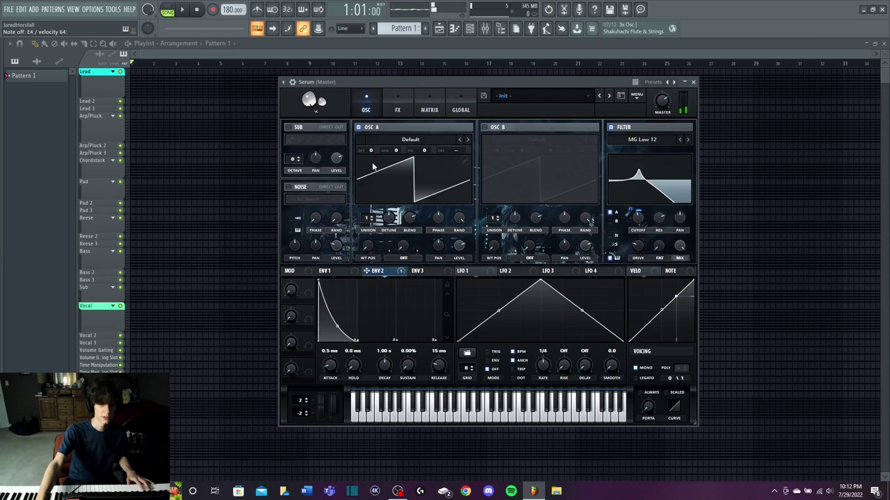
{"action": "left_click_drag", "start_coordinate": [382, 367], "coordinate": [383, 377]}
Enable a Tube distortion ahead of the compressor in the effects chain.
{"action": "left_click", "coordinate": [429, 106]}
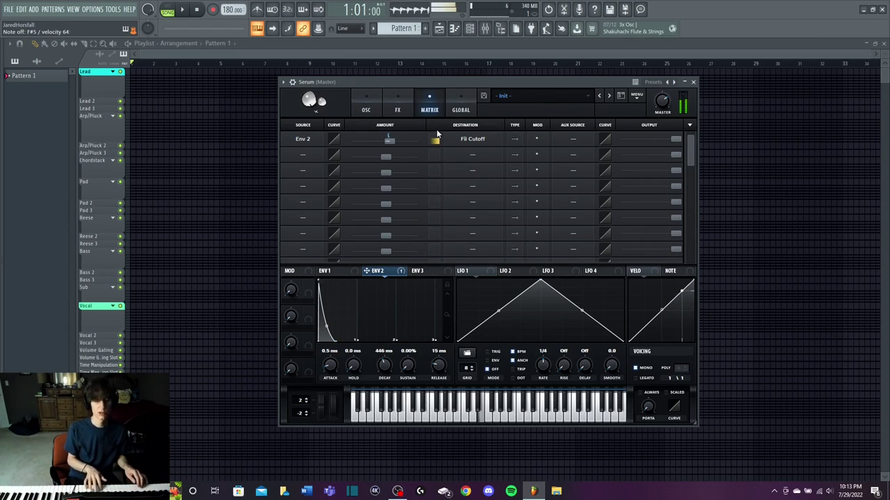
{"action": "left_click", "coordinate": [398, 106]}
{"action": "left_click", "coordinate": [306, 184]}
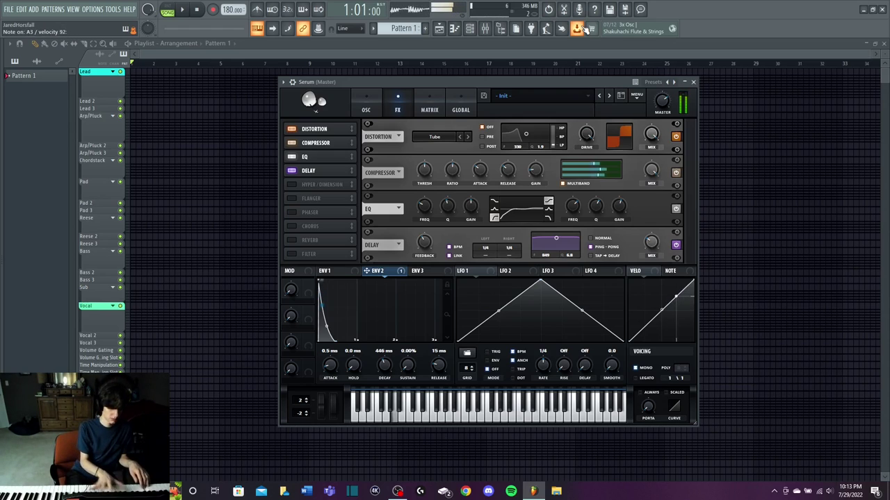
Load the Pluck - Num Num preset with the oscillator view shown.
{"action": "left_click", "coordinate": [366, 108]}
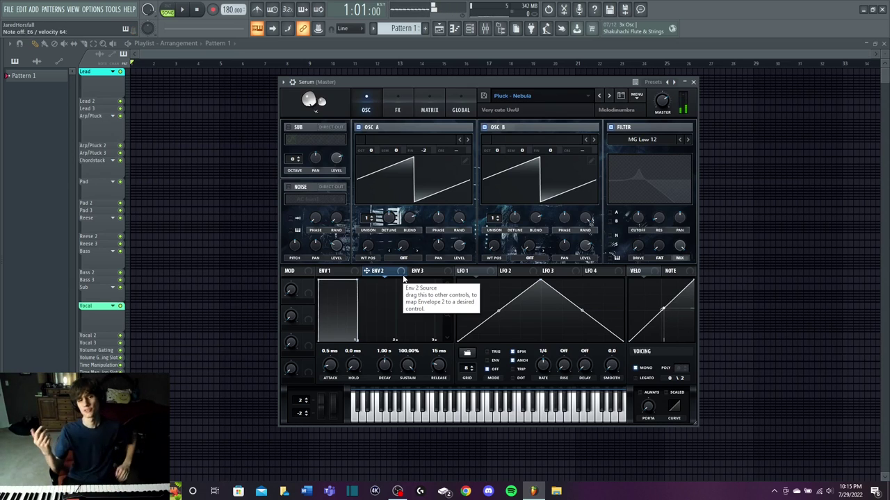
{"action": "left_click", "coordinate": [506, 294]}
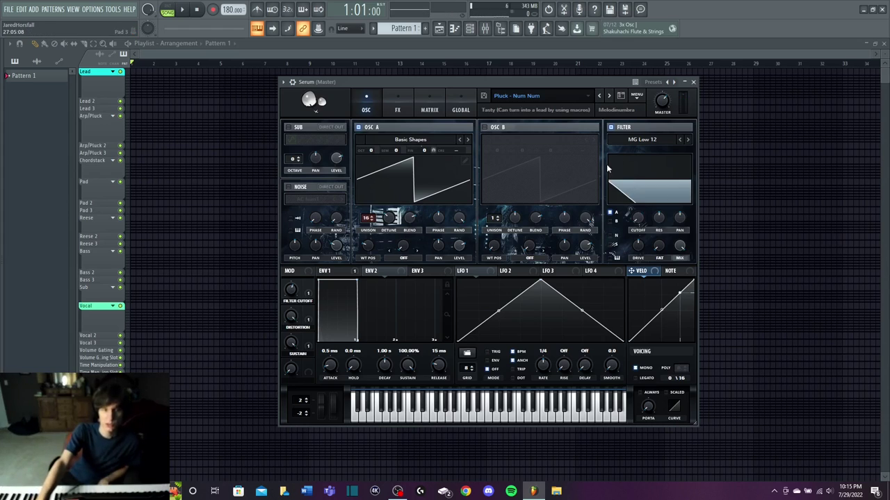
Initialize the preset, then set Envelope 1's sustain to its minimum and its decay to 381 ms.
{"action": "left_click", "coordinate": [636, 95]}
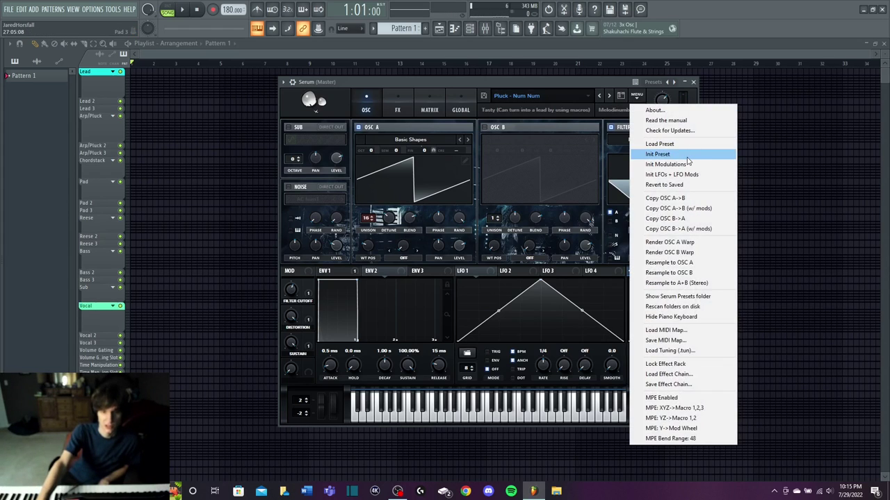
{"action": "left_click", "coordinate": [670, 151]}
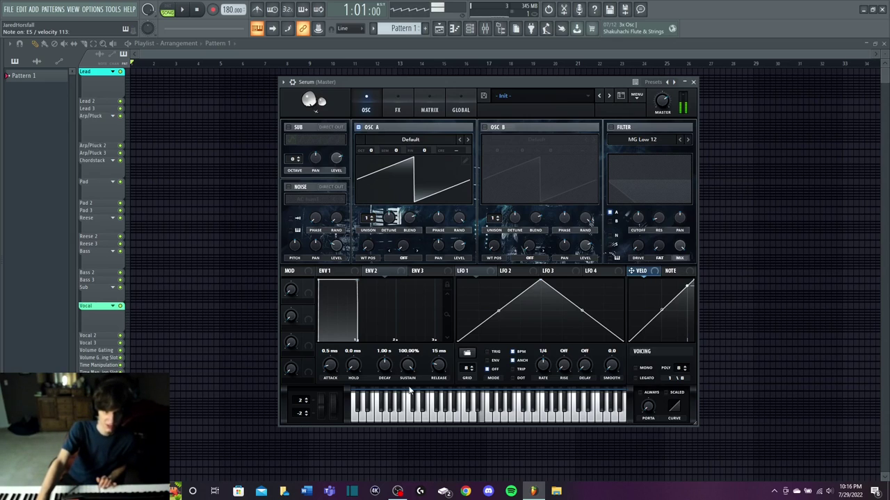
{"action": "left_click", "coordinate": [340, 270]}
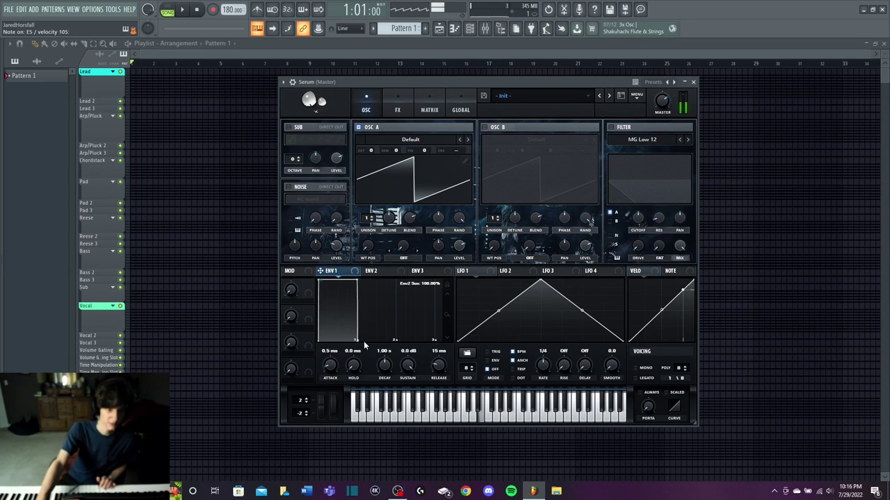
{"action": "left_click_drag", "start_coordinate": [400, 366], "coordinate": [340, 448]}
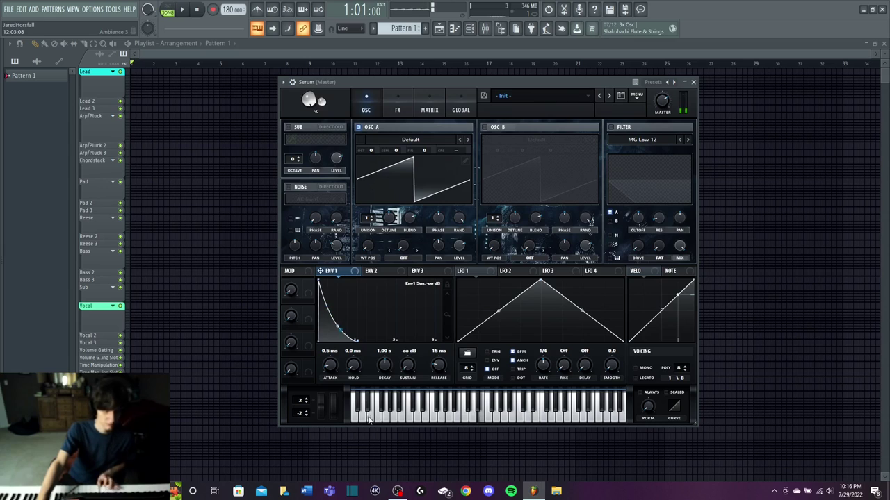
{"action": "left_click_drag", "start_coordinate": [383, 365], "coordinate": [384, 376]}
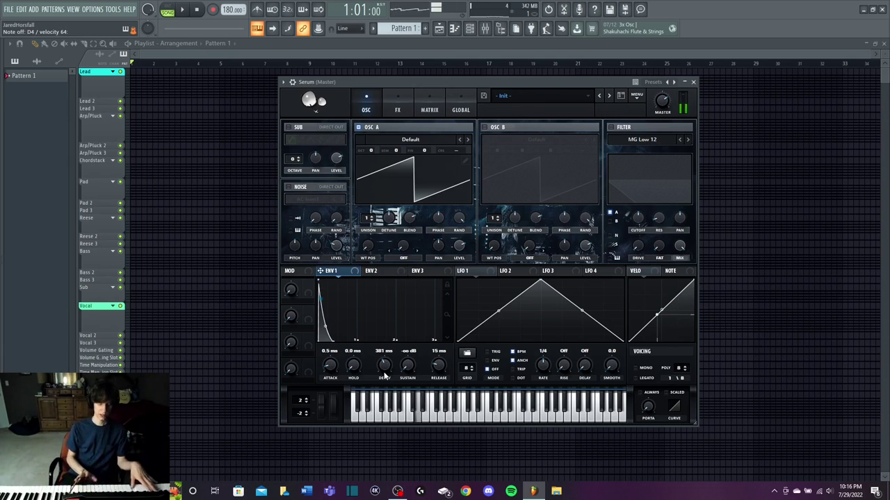
Enable the MG Low 12 filter, map Envelope 1 to its cutoff and lower the base cutoff.
{"action": "left_click", "coordinate": [612, 127]}
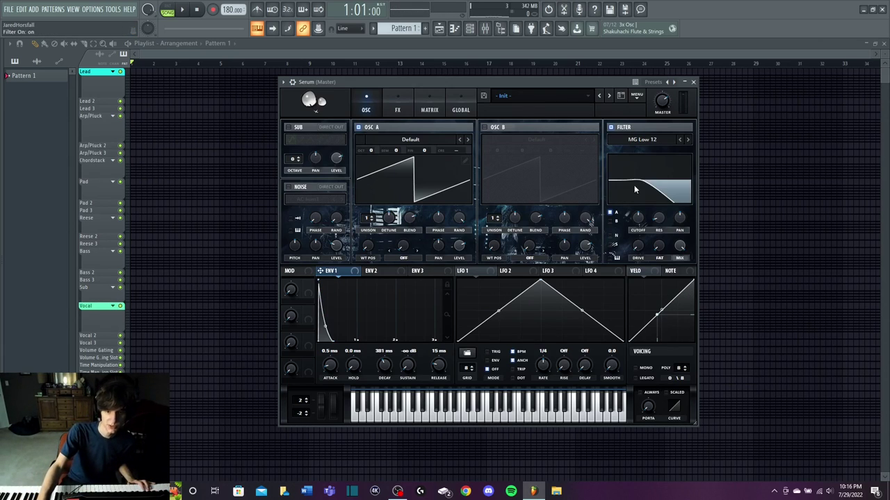
{"action": "left_click_drag", "start_coordinate": [636, 220], "coordinate": [621, 214]}
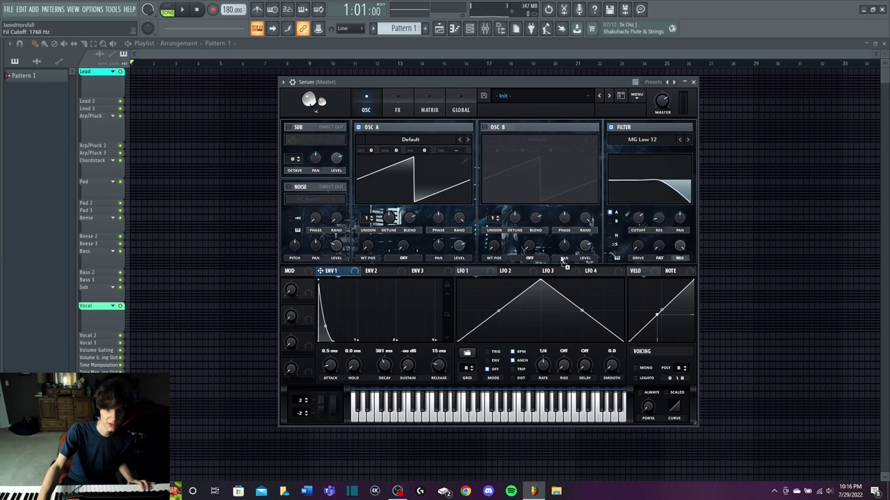
{"action": "left_click_drag", "start_coordinate": [629, 210], "coordinate": [633, 287]}
{"action": "scroll", "coordinate": [638, 206], "scroll_direction": "down", "scroll_amount": 4}
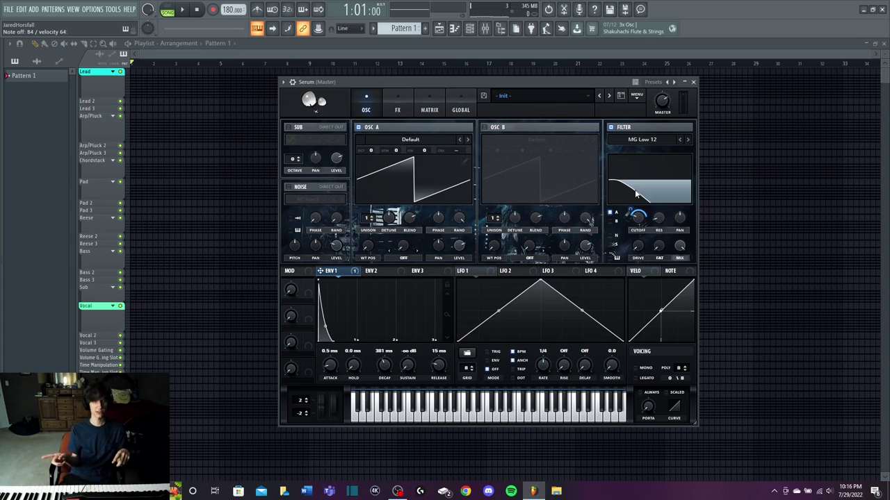
Set oscillator A's unison to 16 voices, keeping its default wavetable.
{"action": "left_click", "coordinate": [410, 139]}
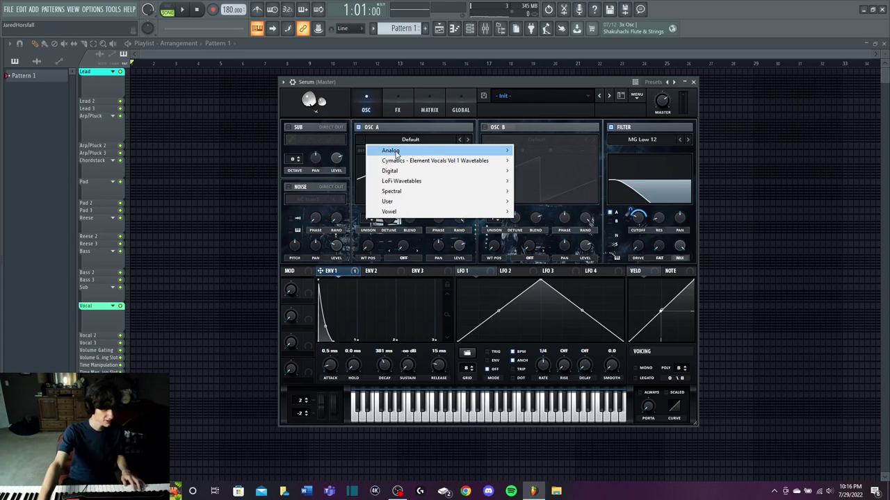
{"action": "left_click", "coordinate": [372, 213]}
{"action": "left_click_drag", "start_coordinate": [378, 213], "coordinate": [369, 42]}
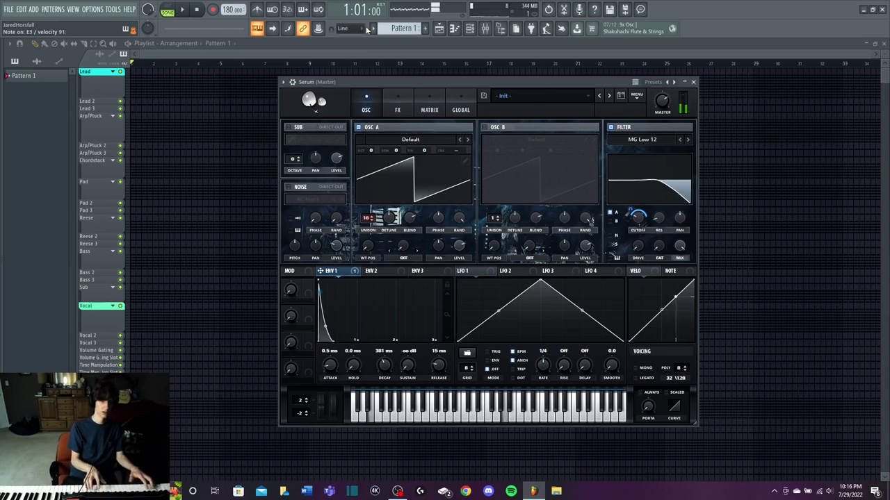
Initialize the preset, then close Serum and reopen it from the channel rack.
{"action": "left_click", "coordinate": [637, 96]}
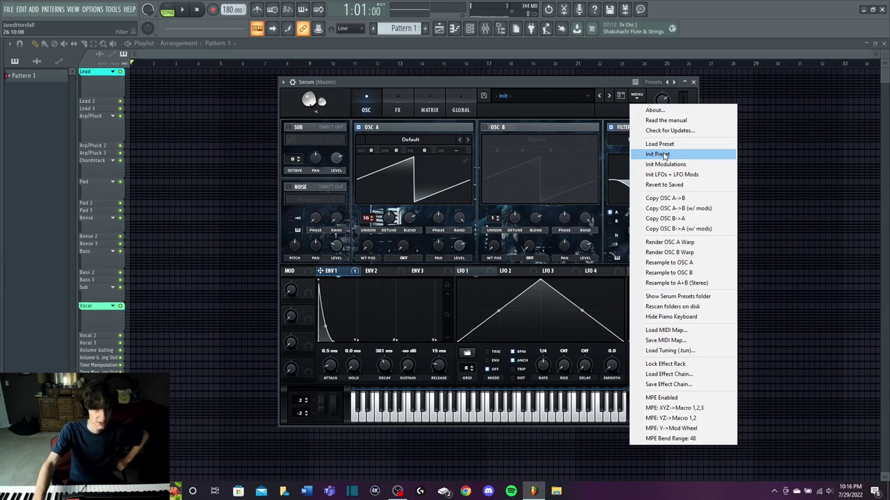
{"action": "left_click", "coordinate": [664, 156]}
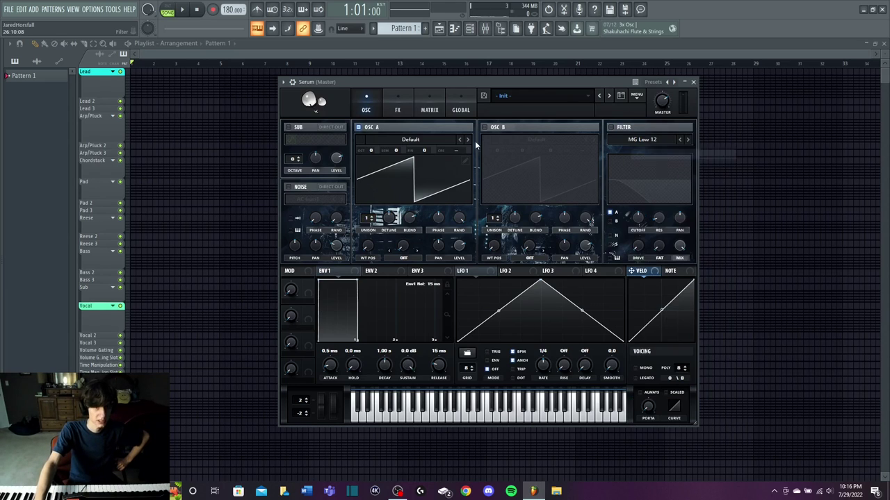
{"action": "left_click", "coordinate": [693, 82]}
{"action": "left_click", "coordinate": [469, 28]}
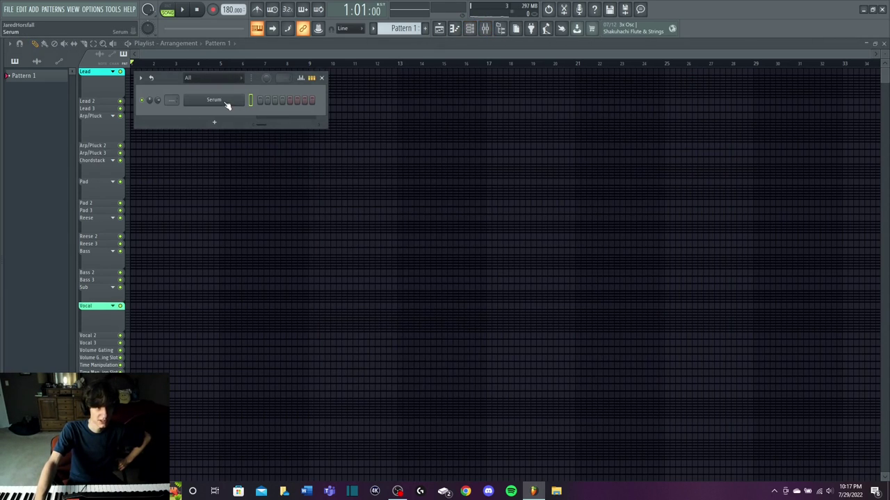
{"action": "left_click", "coordinate": [225, 102]}
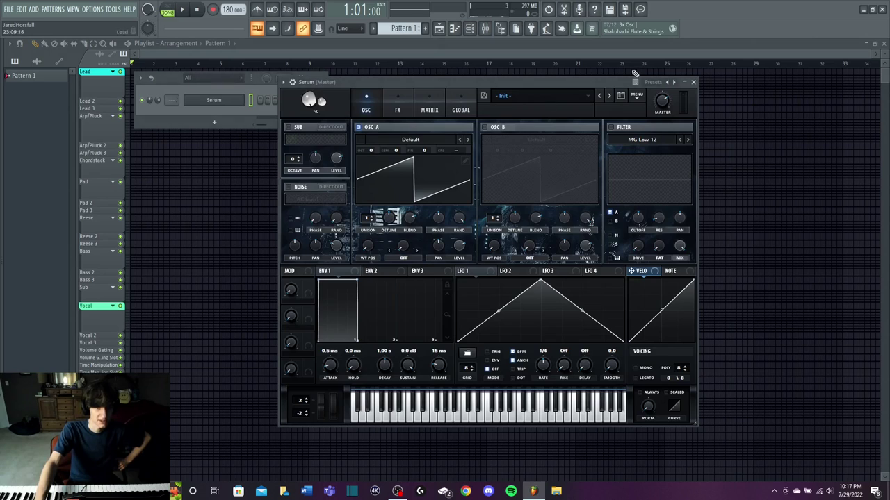
{"action": "left_click", "coordinate": [476, 33]}
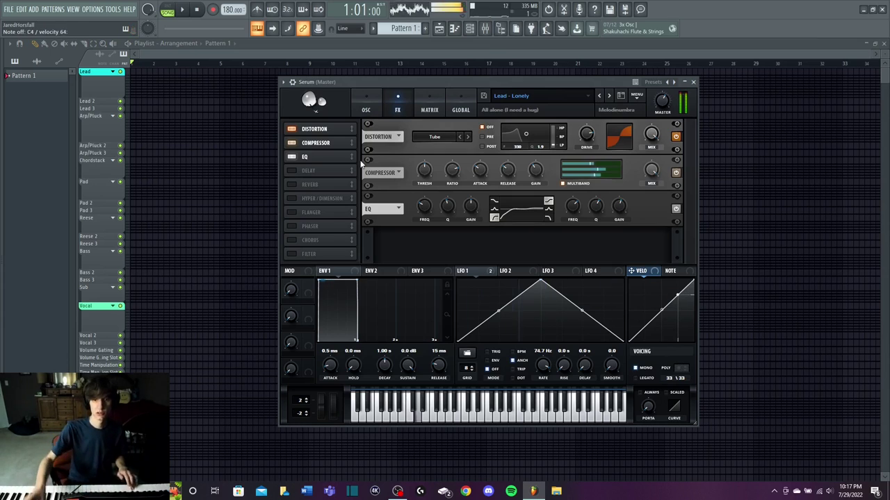
Close Serum and try Deelay with the Massive Reverb preset on mixer Insert 1.
{"action": "left_click", "coordinate": [693, 81]}
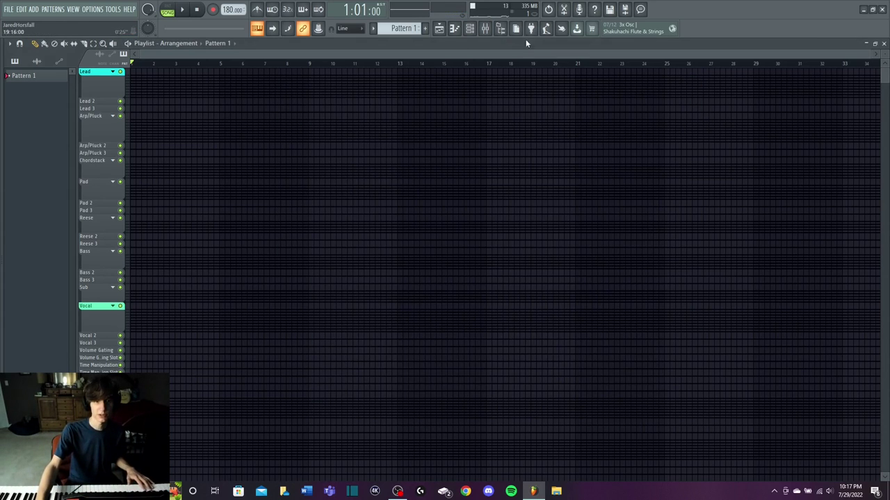
{"action": "left_click", "coordinate": [473, 32]}
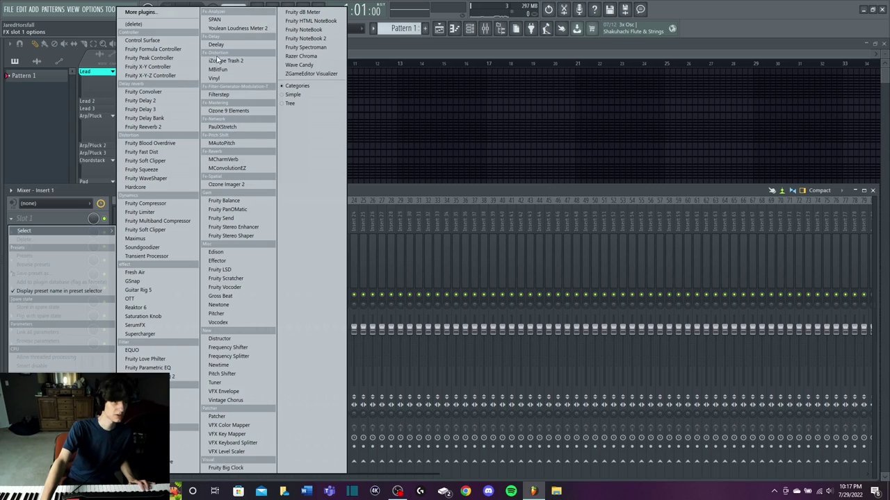
{"action": "left_click", "coordinate": [236, 52]}
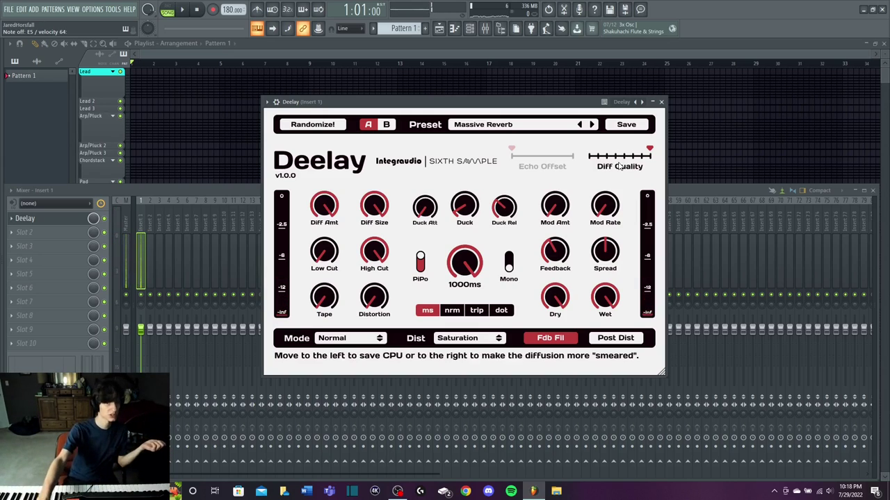
{"action": "left_click", "coordinate": [661, 102]}
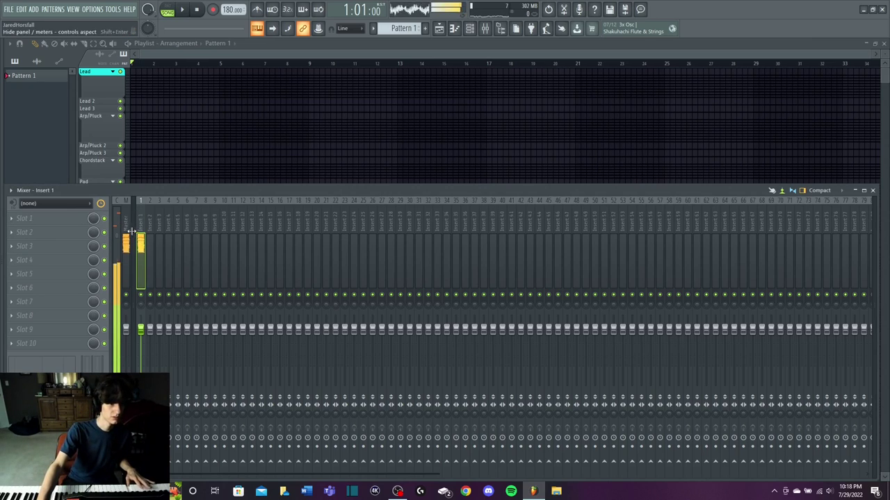
Route mixer Insert 1 to Insert 2 and load ValhallaSupermassive in Insert 2's first effect slot.
{"action": "right_click", "coordinate": [150, 469]}
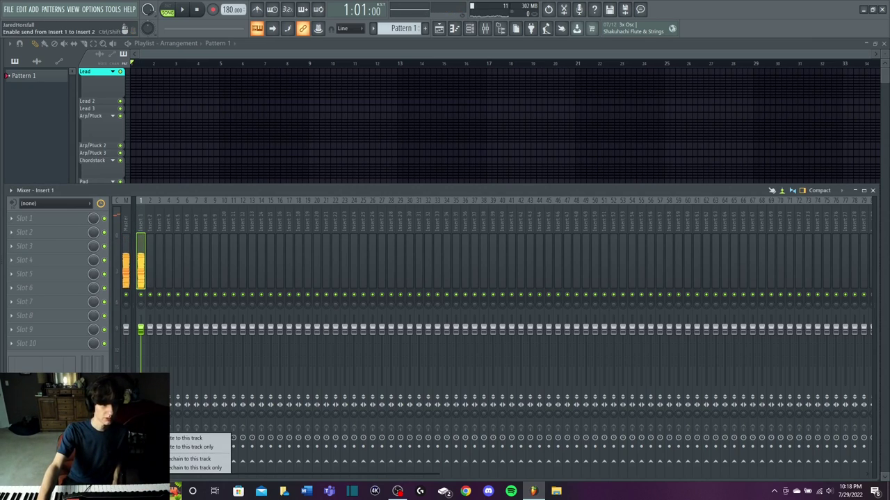
{"action": "left_click", "coordinate": [176, 436]}
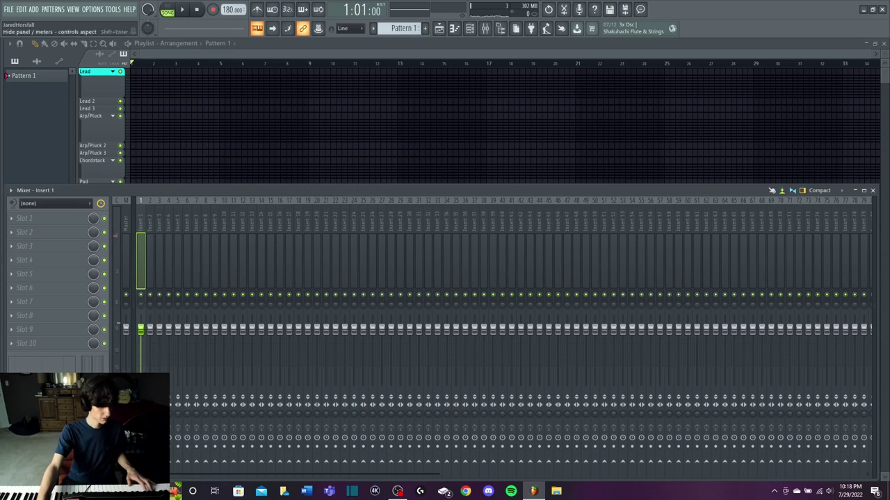
{"action": "left_click", "coordinate": [150, 233]}
{"action": "left_click", "coordinate": [59, 220]}
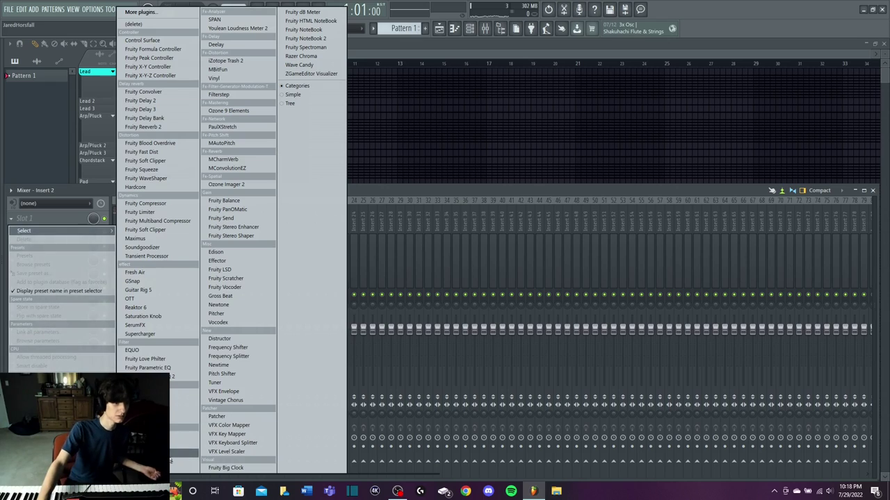
{"action": "left_click", "coordinate": [184, 454]}
Load ValhallaSupermassive's Synth Wider preset from the synth echoes, raise its mix to about 82% and close the plugin.
{"action": "left_click", "coordinate": [362, 328]}
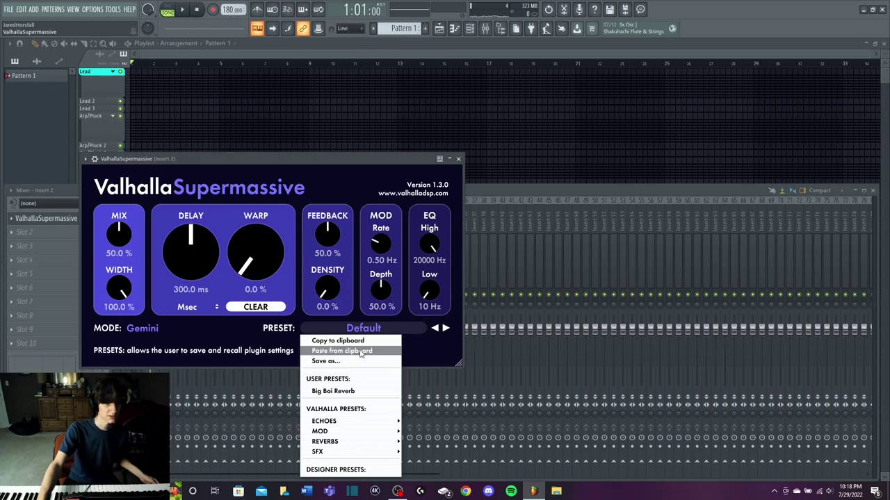
{"action": "mouse_move", "coordinate": [346, 422]}
{"action": "mouse_move", "coordinate": [417, 410]}
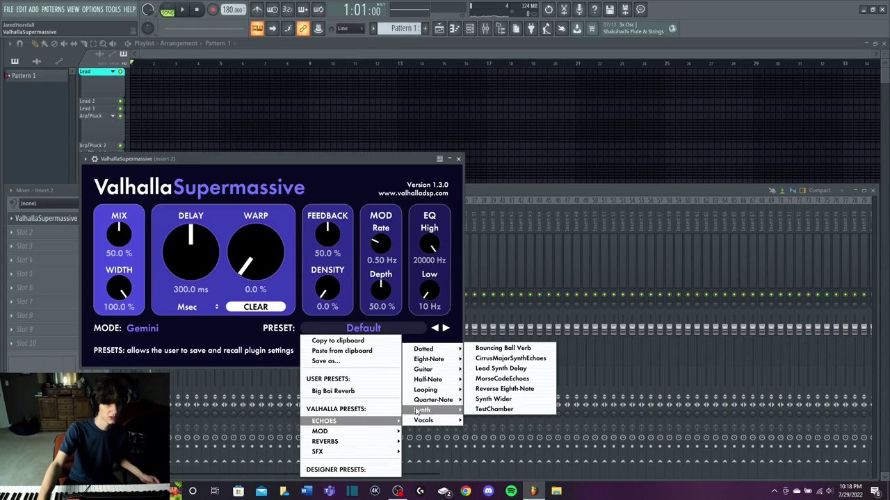
{"action": "left_click", "coordinate": [507, 399]}
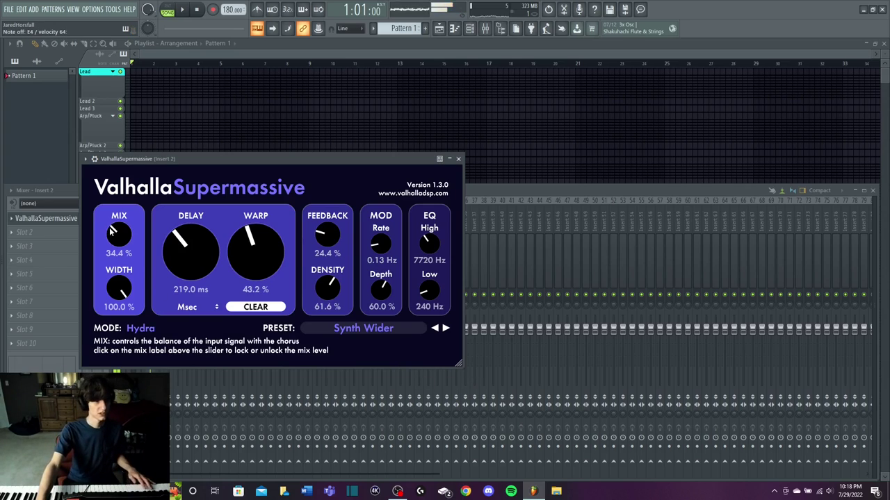
{"action": "left_click_drag", "start_coordinate": [118, 235], "coordinate": [118, 31]}
{"action": "left_click_drag", "start_coordinate": [114, 234], "coordinate": [138, 247]}
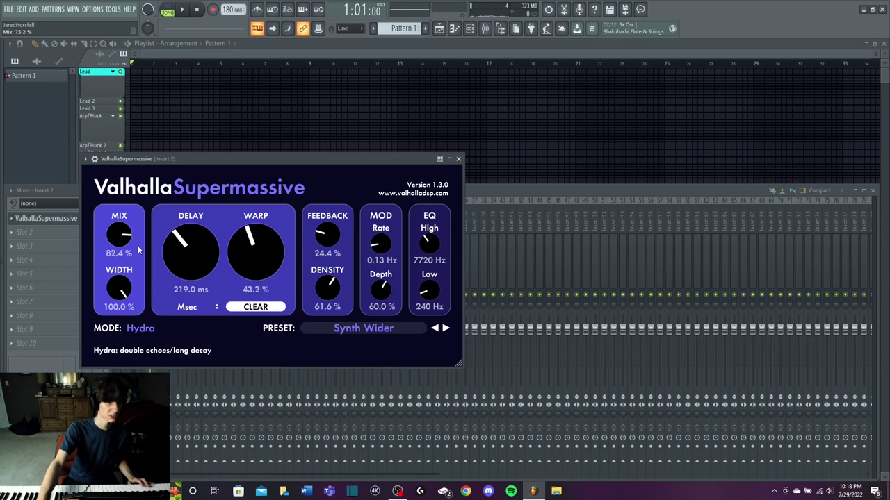
{"action": "left_click", "coordinate": [458, 159]}
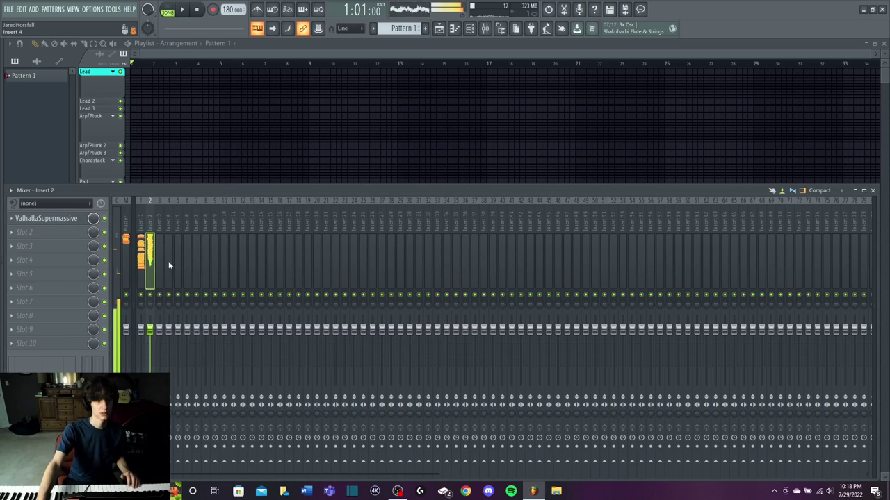
Load Fruity Limiter in Insert 2's second effect slot and try its Melo's Sidechain preset.
{"action": "left_click", "coordinate": [63, 233]}
{"action": "left_click", "coordinate": [142, 212]}
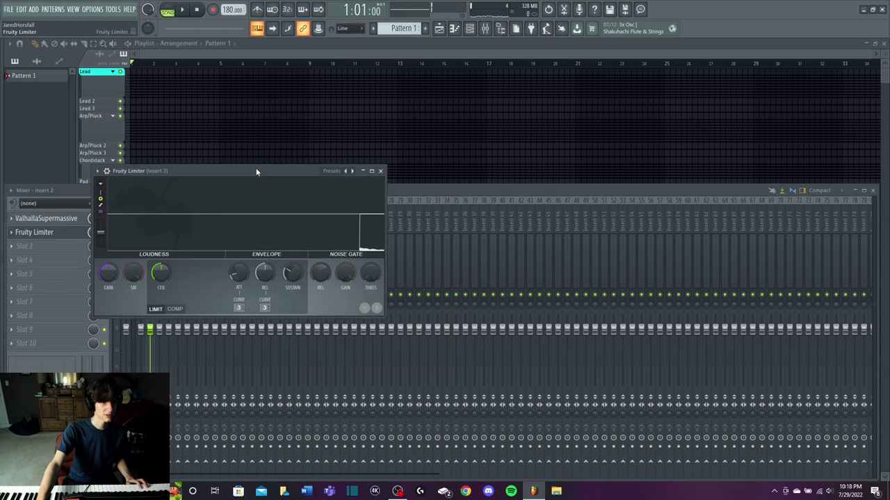
{"action": "left_click_drag", "start_coordinate": [146, 173], "coordinate": [230, 173]}
{"action": "left_click", "coordinate": [188, 167]}
{"action": "mouse_move", "coordinate": [223, 201]}
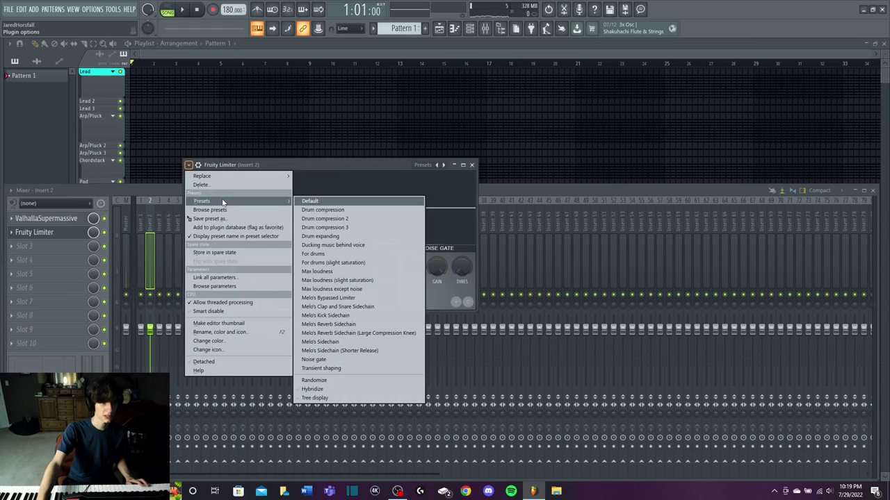
{"action": "left_click", "coordinate": [321, 341]}
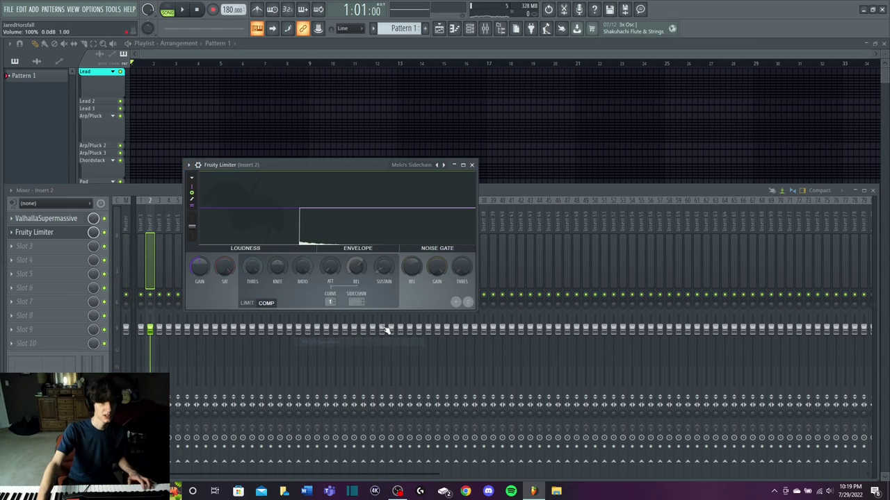
{"action": "left_click", "coordinate": [246, 303]}
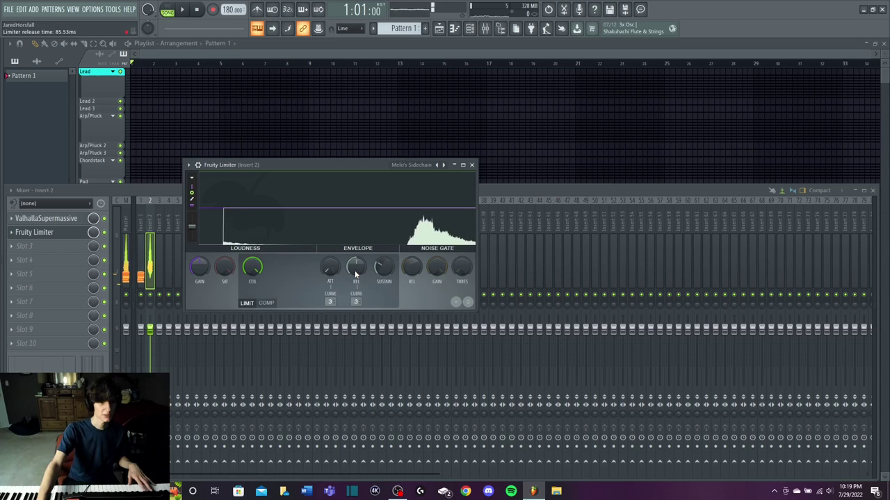
Restore the limiter's Default preset and raise its ceiling to the maximum.
{"action": "left_click_drag", "start_coordinate": [313, 167], "coordinate": [389, 155]}
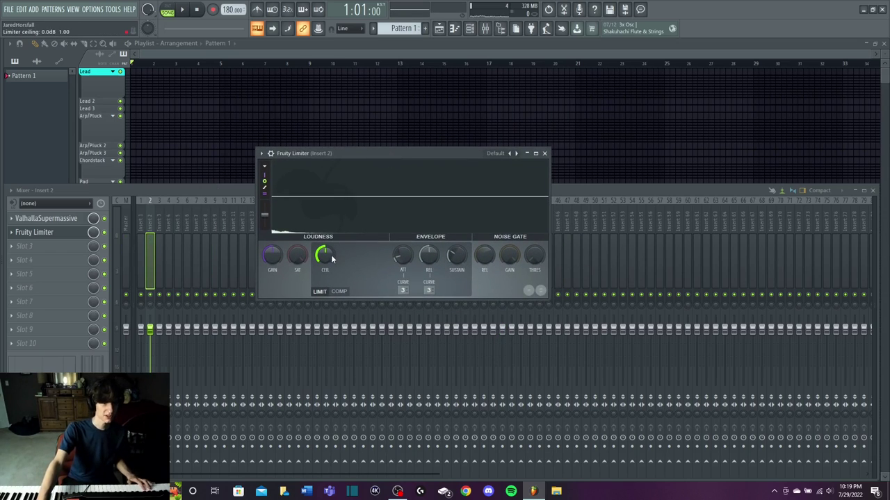
{"action": "left_click_drag", "start_coordinate": [332, 258], "coordinate": [333, 229]}
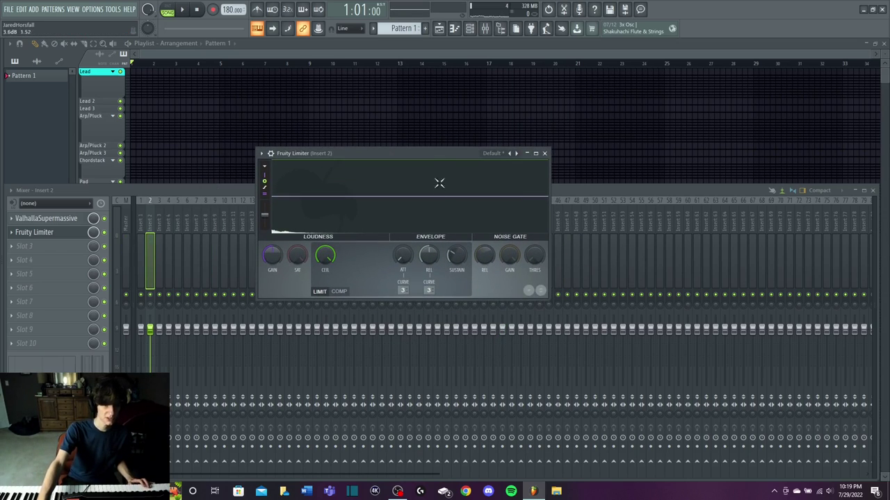
{"action": "left_click_drag", "start_coordinate": [431, 149], "coordinate": [429, 132]}
Switch Fruity Limiter to compressor mode and set Insert 1 as its sidechain source.
{"action": "left_click", "coordinate": [336, 274]}
{"action": "left_click", "coordinate": [427, 273]}
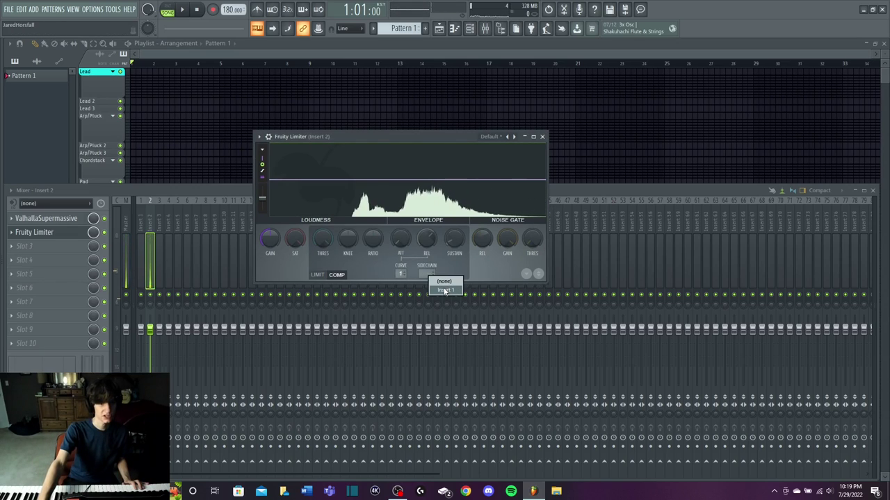
{"action": "left_click", "coordinate": [449, 290]}
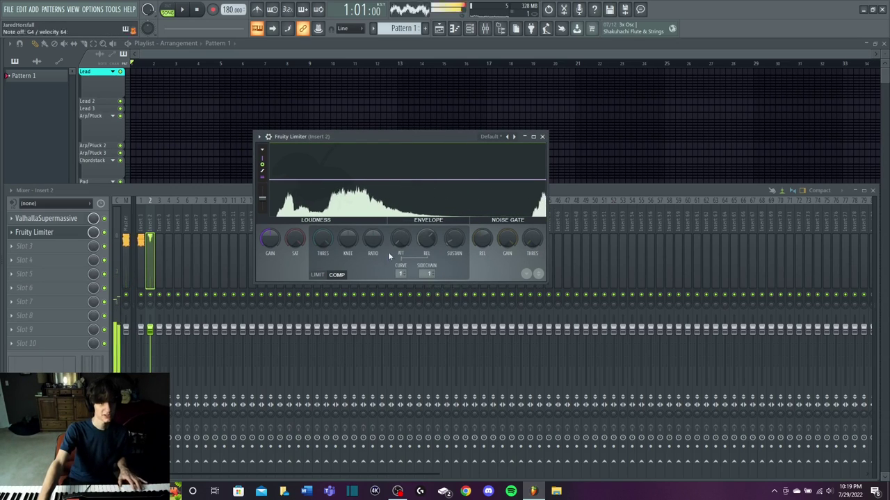
{"action": "left_click", "coordinate": [141, 227]}
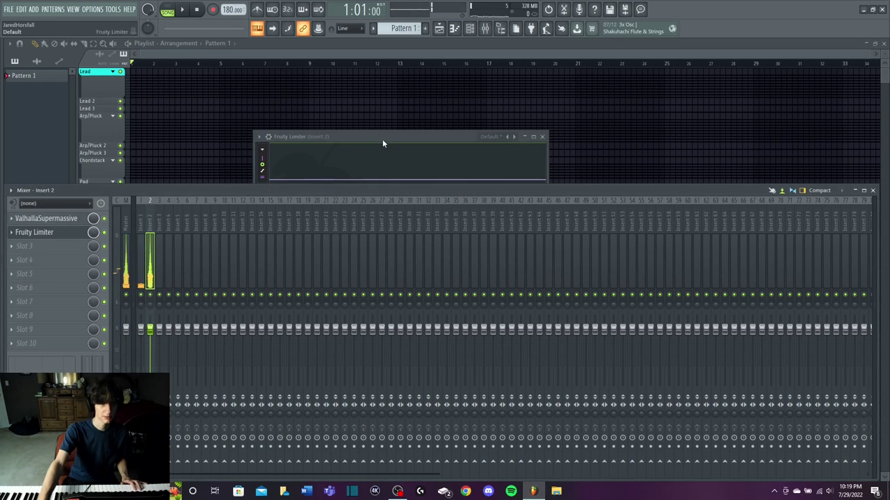
{"action": "left_click", "coordinate": [382, 143]}
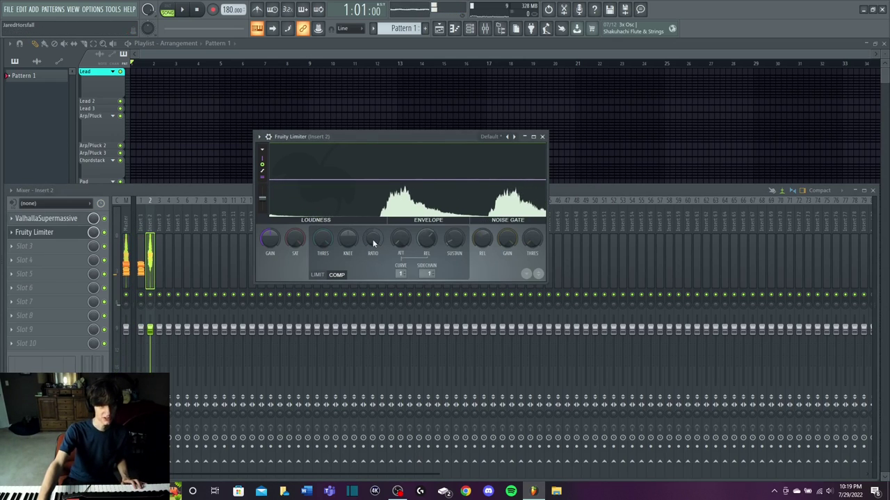
Lower the compressor's threshold and raise its ratio to duck Insert 2's reverb, then close the limiter.
{"action": "left_click_drag", "start_coordinate": [323, 238], "coordinate": [323, 269]}
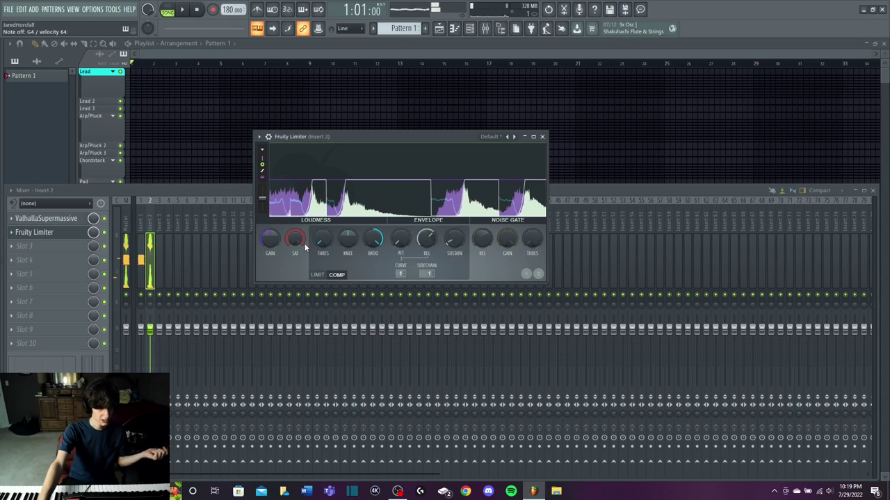
{"action": "mouse_move", "coordinate": [322, 239]}
{"action": "left_mouse_down"}
{"action": "mouse_move", "coordinate": [322, 250]}
{"action": "mouse_move", "coordinate": [322, 241]}
{"action": "left_mouse_up"}
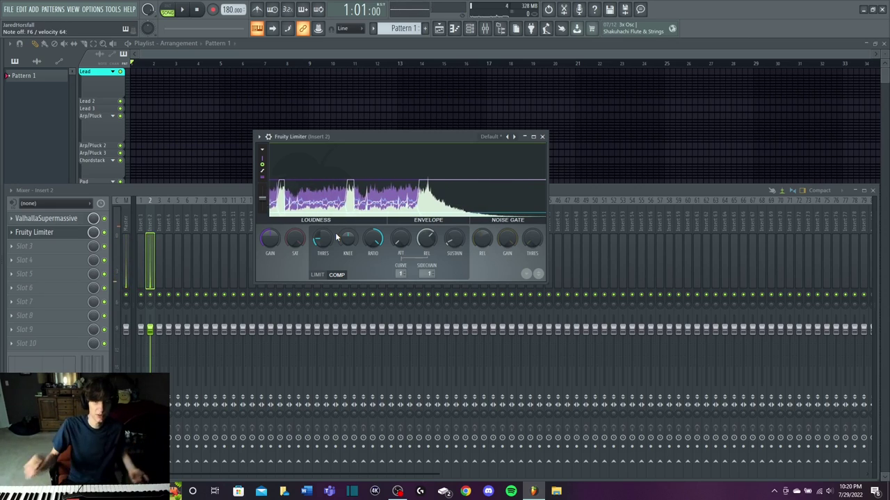
{"action": "left_click", "coordinate": [542, 136]}
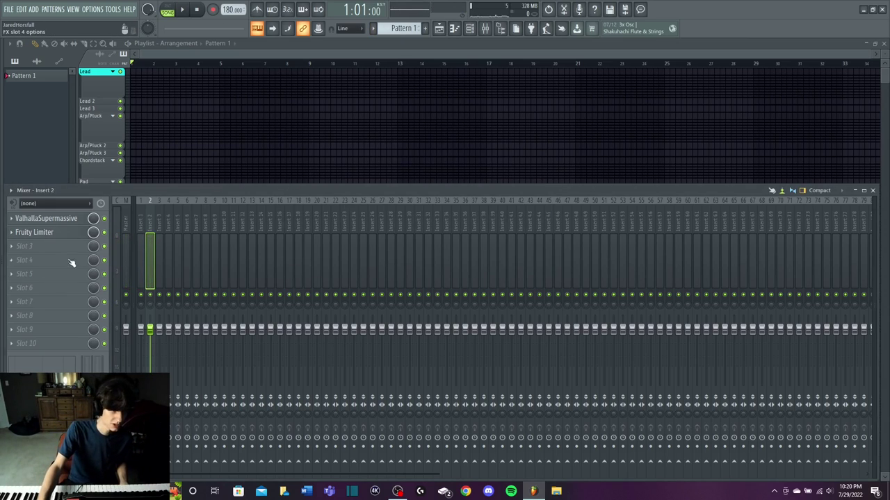
Remove the effects from Insert 2 and load the Default mixer track state on it.
{"action": "left_click", "coordinate": [12, 233]}
{"action": "left_click", "coordinate": [32, 253]}
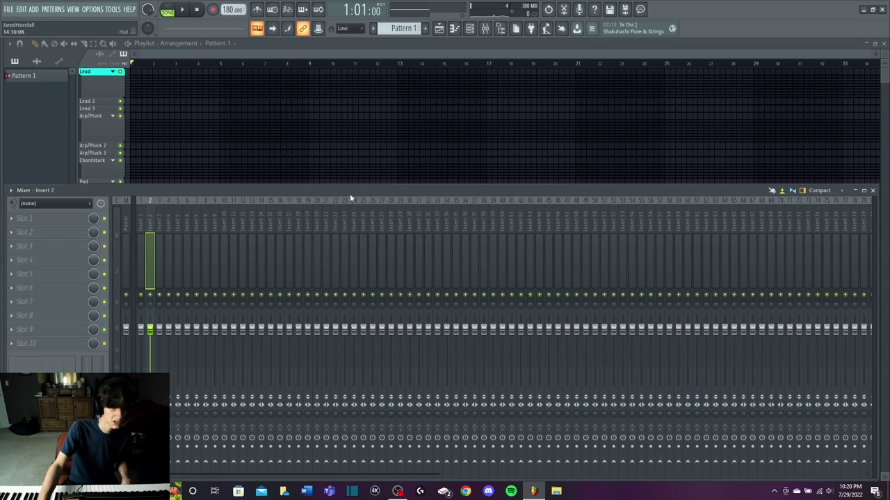
{"action": "right_click", "coordinate": [153, 217]}
{"action": "mouse_move", "coordinate": [186, 260]}
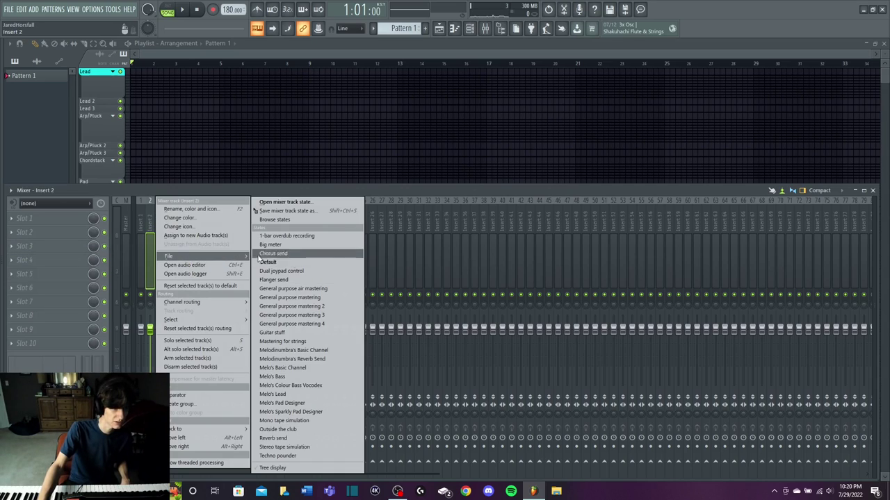
{"action": "left_click", "coordinate": [279, 263]}
Select mixer Insert 1 and view the Lead - Lonely patch in Serum, then close the synth.
{"action": "left_click", "coordinate": [141, 209]}
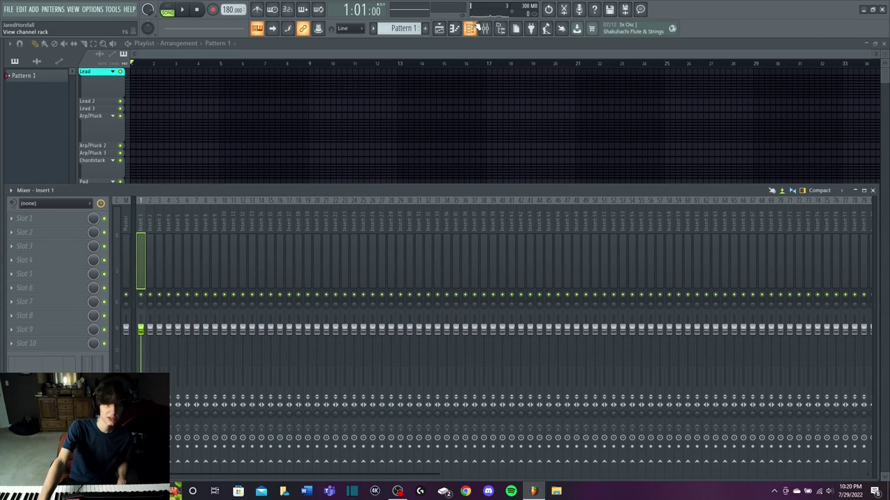
{"action": "left_click", "coordinate": [472, 29]}
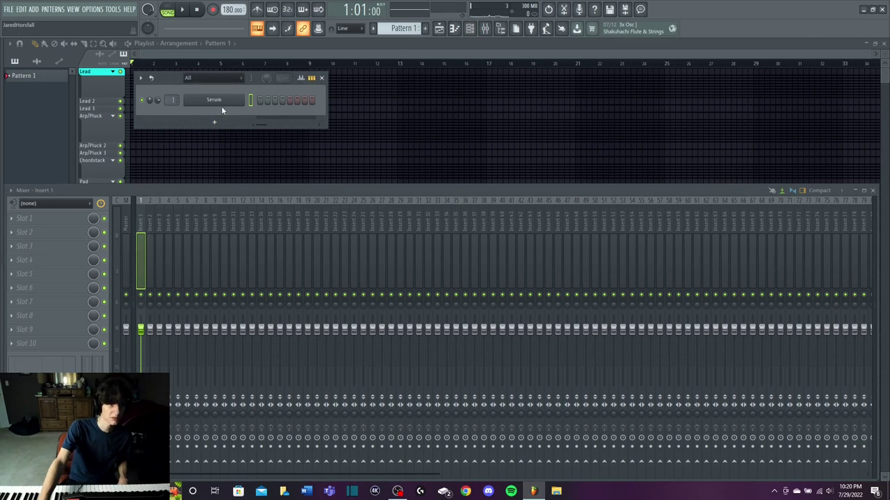
{"action": "left_click", "coordinate": [236, 104]}
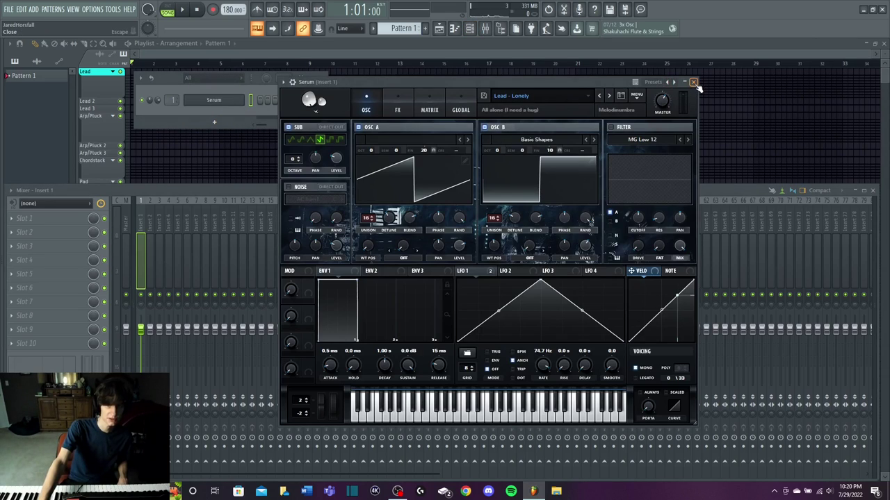
{"action": "left_click", "coordinate": [693, 82]}
Examine Insert 1's effect chain by viewing Deelay, OTT, Fruity parametric EQ 2 and the white-noise Fruity Convolver.
{"action": "left_click", "coordinate": [31, 219]}
{"action": "left_click_drag", "start_coordinate": [490, 85], "coordinate": [672, 40]}
{"action": "left_click", "coordinate": [31, 232]}
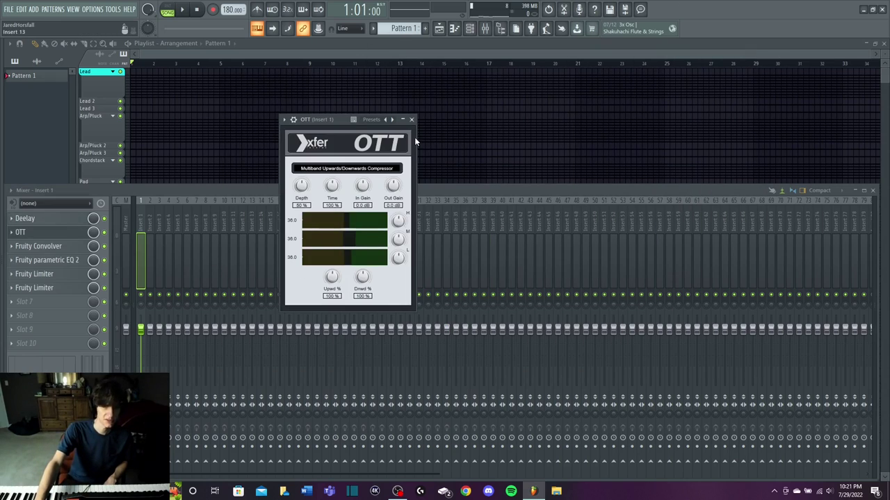
{"action": "left_click", "coordinate": [412, 120]}
{"action": "left_click", "coordinate": [29, 263]}
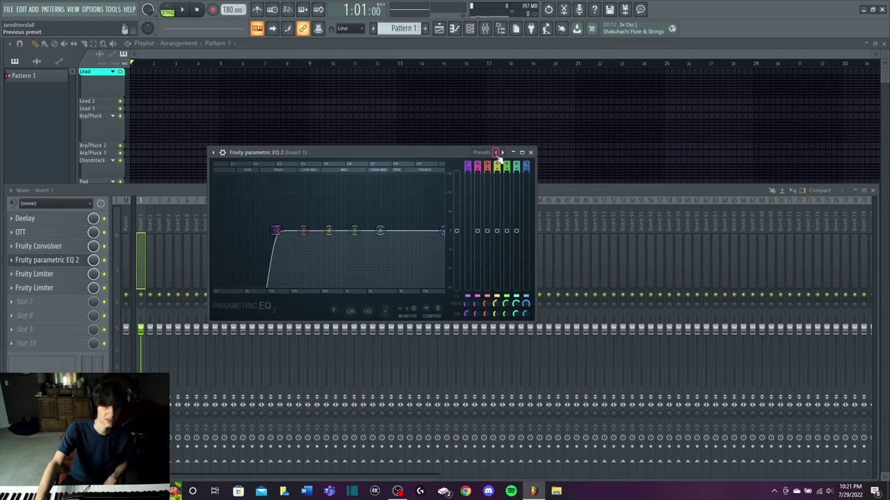
{"action": "left_click", "coordinate": [530, 153]}
{"action": "left_click", "coordinate": [39, 246]}
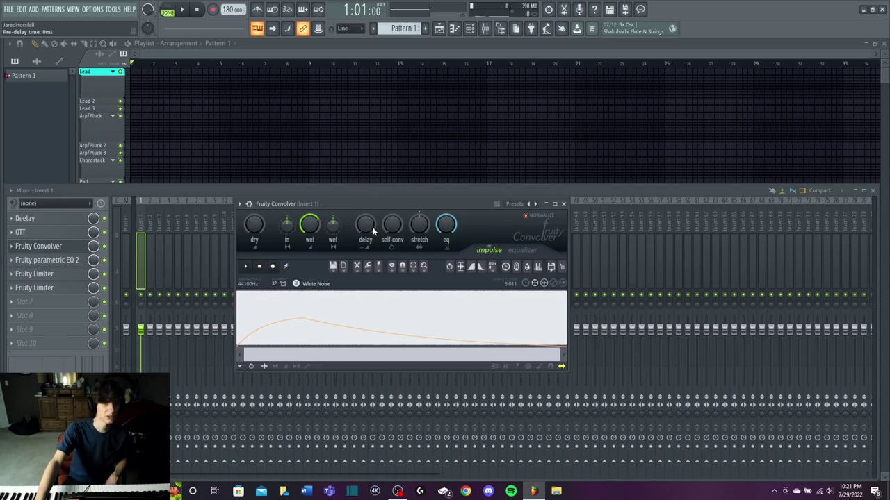
{"action": "left_click_drag", "start_coordinate": [370, 201], "coordinate": [572, 125]}
{"action": "left_click_drag", "start_coordinate": [469, 153], "coordinate": [461, 173]}
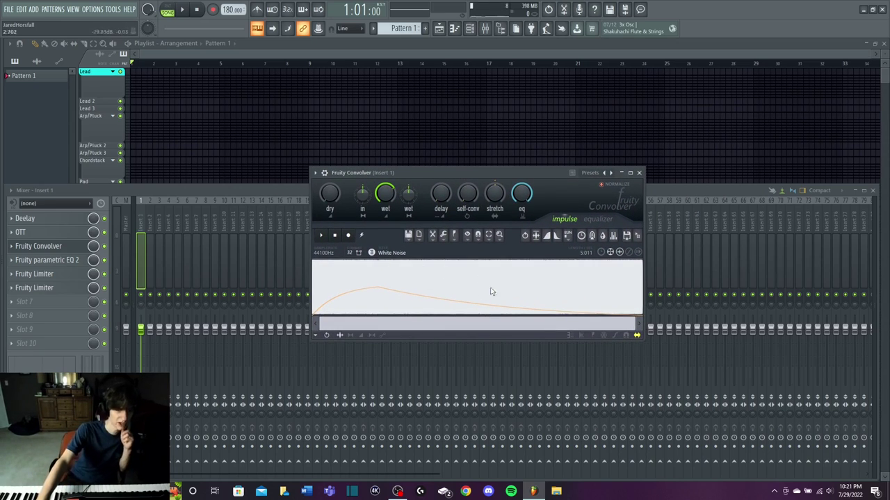
{"action": "key", "text": "Escape"}
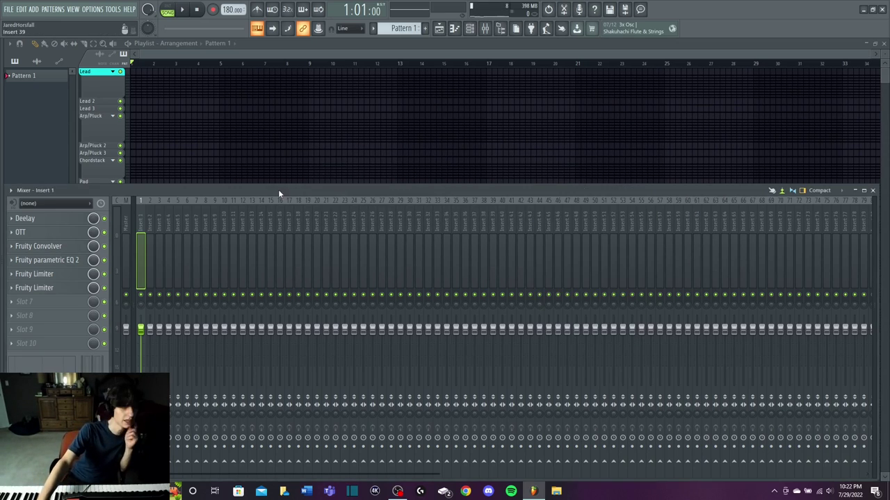
Compare Serum with and without the effect chain by switching its target mixer track between Insert 1 and Master.
{"action": "left_click", "coordinate": [469, 27]}
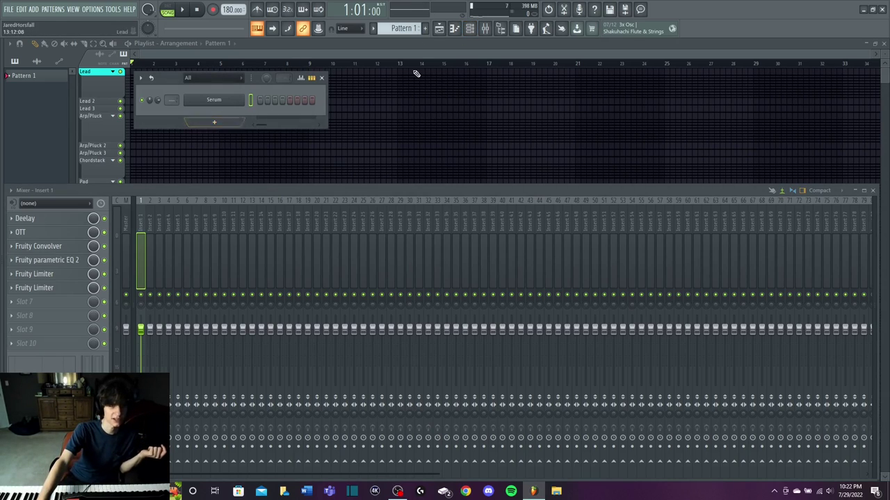
{"action": "left_click", "coordinate": [469, 29]}
{"action": "left_click", "coordinate": [470, 31]}
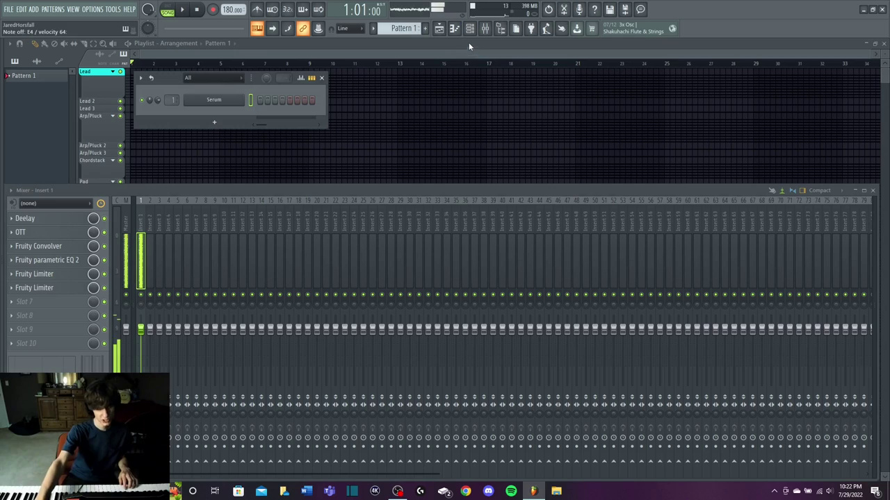
{"action": "scroll", "coordinate": [173, 100], "scroll_direction": "down", "scroll_amount": 1}
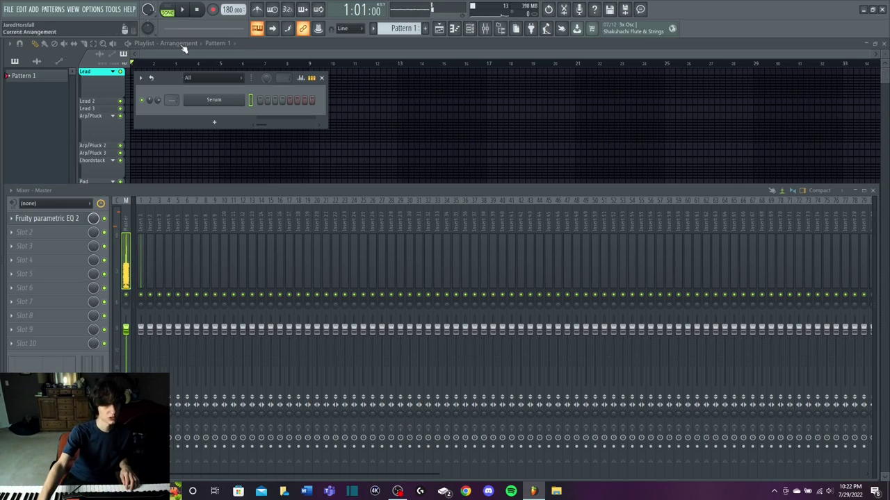
{"action": "scroll", "coordinate": [174, 99], "scroll_direction": "up", "scroll_amount": 1}
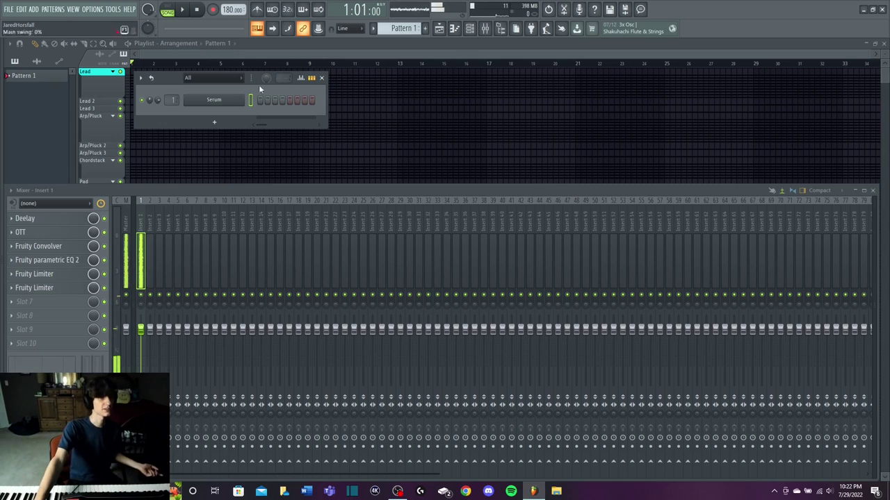
{"action": "scroll", "coordinate": [172, 100], "scroll_direction": "down", "scroll_amount": 1}
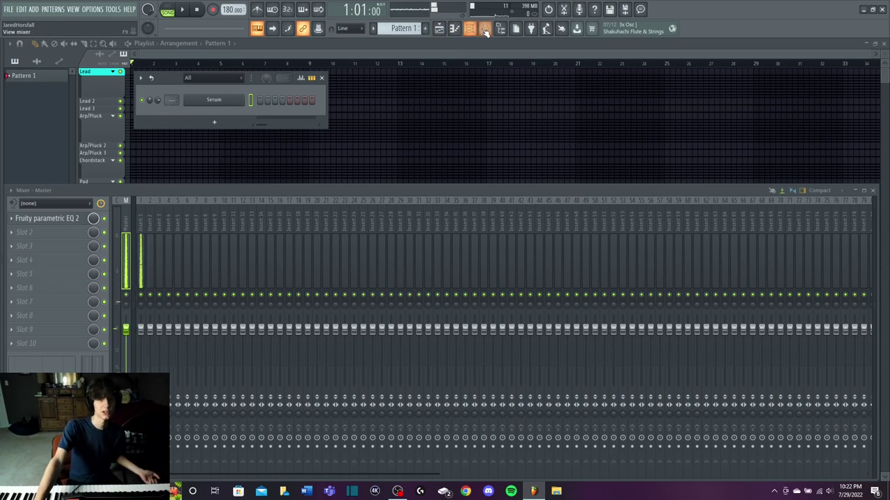
Close the mixer and place the recollecting_140bpm_C#_minor sample on the Arp/Pluck playlist track at bar 1.
{"action": "left_click", "coordinate": [873, 190]}
{"action": "mouse_move", "coordinate": [2, 230]}
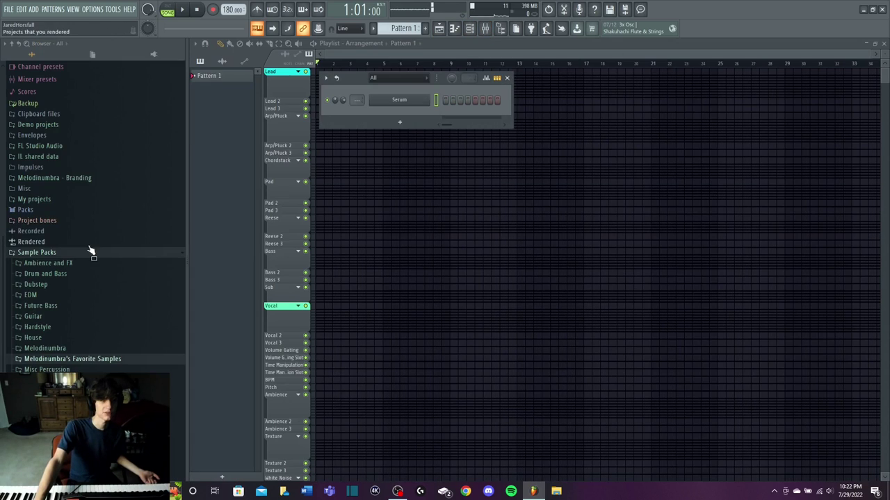
{"action": "scroll", "coordinate": [79, 286], "scroll_direction": "down", "scroll_amount": 2}
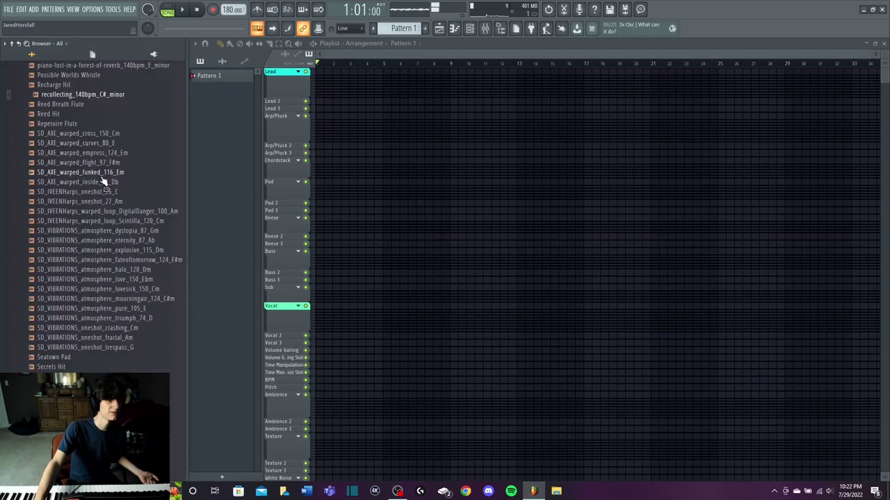
{"action": "scroll", "coordinate": [108, 191], "scroll_direction": "up", "scroll_amount": 4}
{"action": "left_click", "coordinate": [110, 212]}
{"action": "left_click_drag", "start_coordinate": [109, 217], "coordinate": [316, 116]}
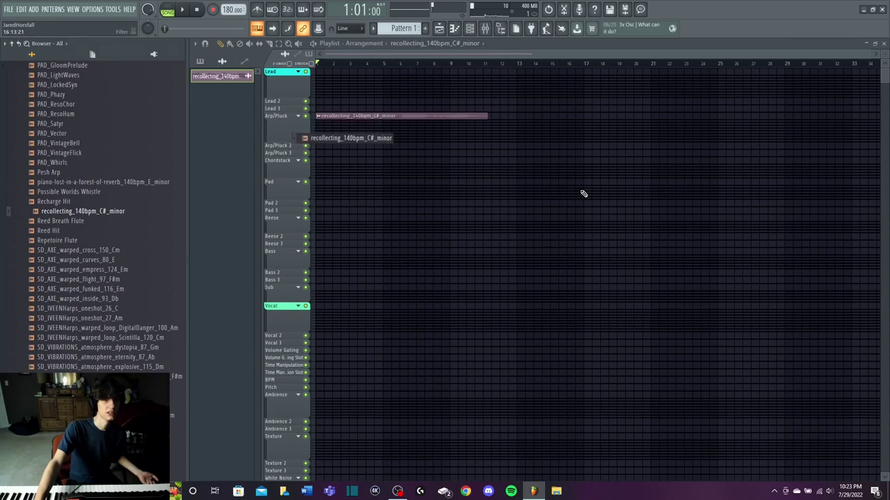
Route the recollecting_140bpm_C#_minor sample to mixer Insert 1 and play it with the mixer shown.
{"action": "left_click", "coordinate": [471, 29]}
{"action": "key", "text": "ctrl+l"}
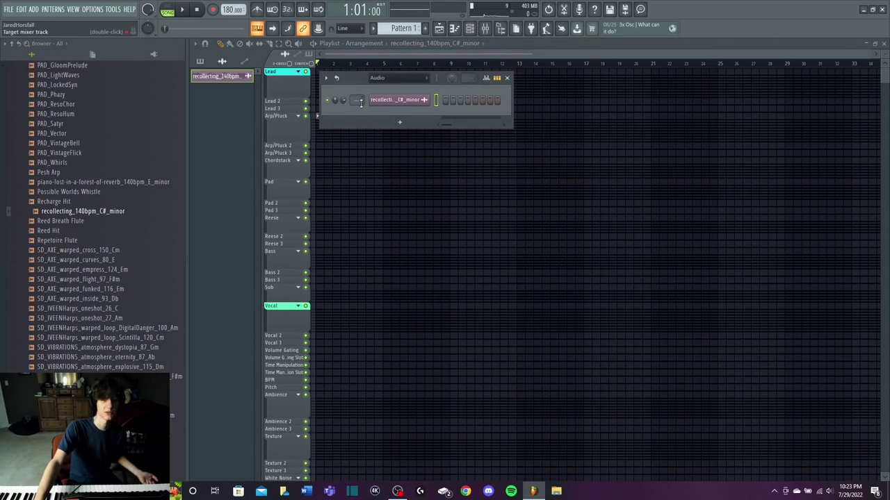
{"action": "key", "text": "space"}
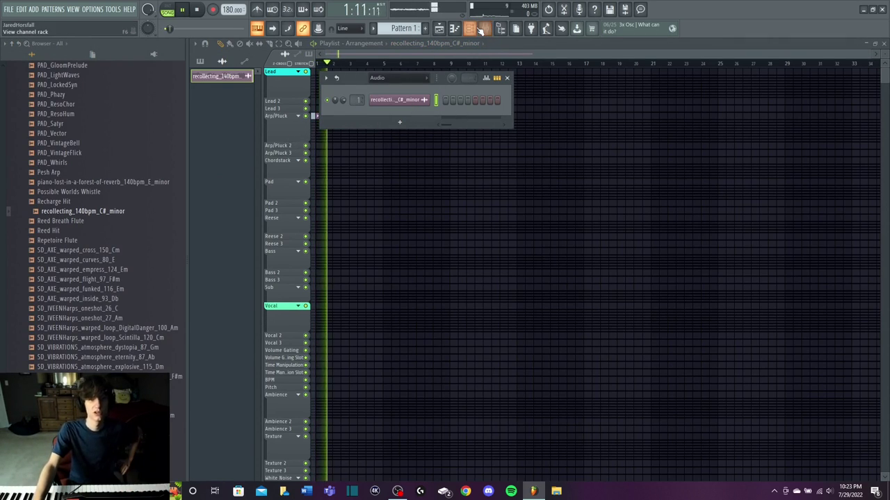
{"action": "left_click", "coordinate": [473, 29]}
{"action": "scroll", "coordinate": [418, 55], "scroll_direction": "up", "scroll_amount": 5}
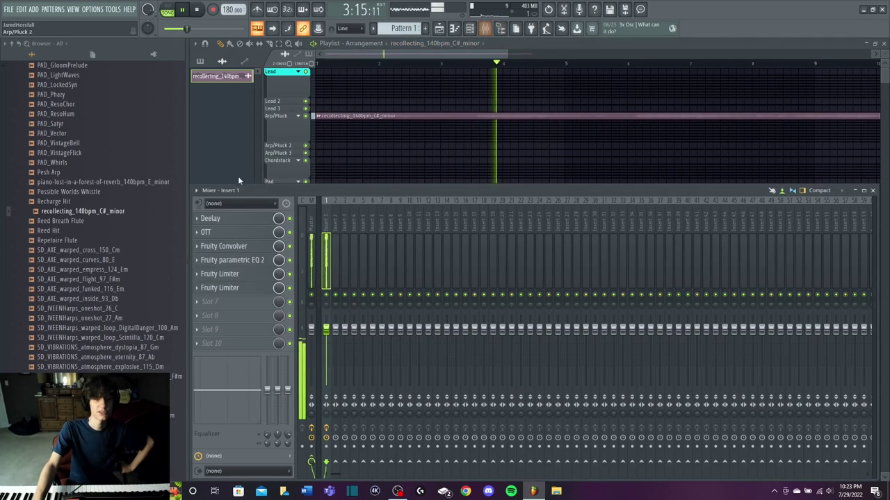
{"action": "left_click", "coordinate": [484, 28]}
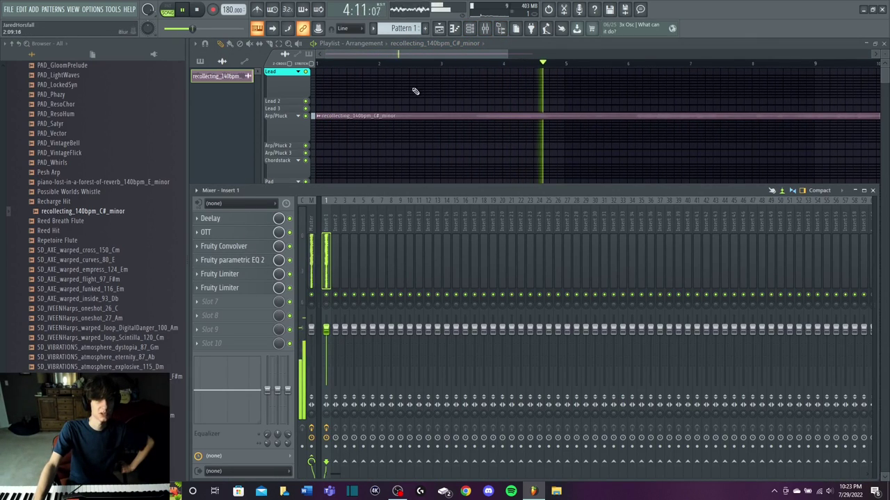
View the Fruity Convolver on Insert 1 while the recollecting_140bpm_C#_minor sample plays.
{"action": "left_click", "coordinate": [233, 246]}
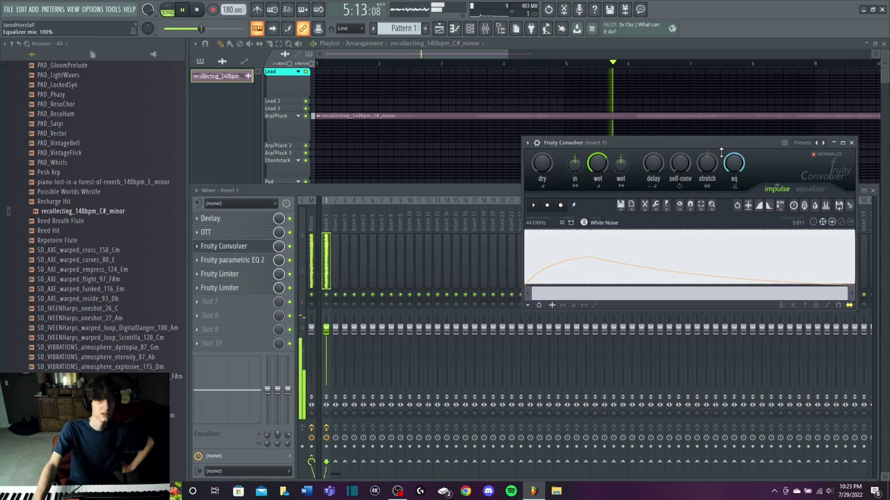
{"action": "left_click", "coordinate": [851, 143]}
{"action": "scroll", "coordinate": [508, 66], "scroll_direction": "down", "scroll_amount": 2}
{"action": "scroll", "coordinate": [508, 66], "scroll_direction": "down", "scroll_amount": 2}
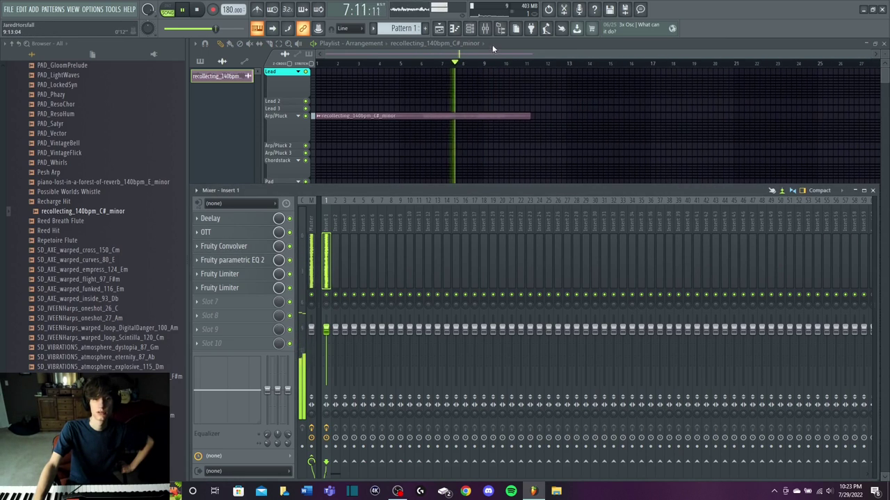
Hide the mixer, stop playback and delete the recollecting_140bpm_C#_minor clip from the Arp/Pluck playlist track.
{"action": "left_click", "coordinate": [485, 27]}
{"action": "key", "text": "space"}
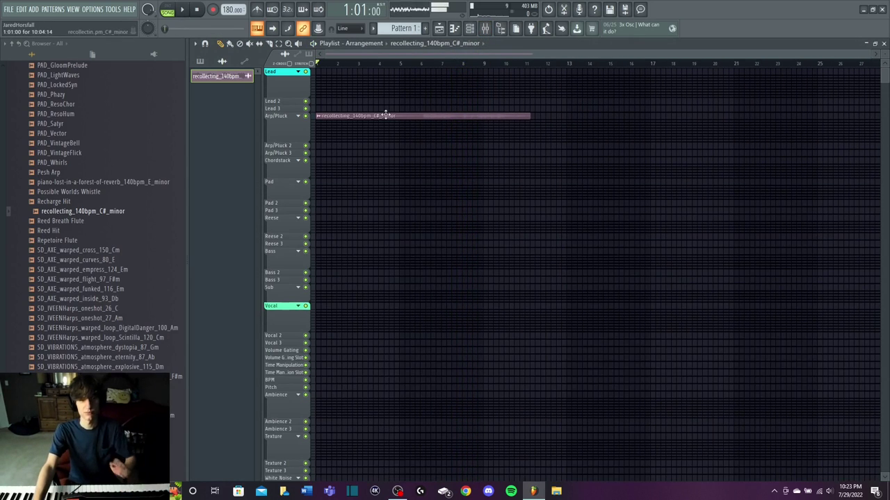
{"action": "right_click", "coordinate": [375, 116]}
Collapse the Tonal Ambience and FX Ambience and Textures sample folders, and expand the Dubstep Noises folder.
{"action": "scroll", "coordinate": [104, 262], "scroll_direction": "up", "scroll_amount": 10}
{"action": "scroll", "coordinate": [87, 261], "scroll_direction": "up", "scroll_amount": 15}
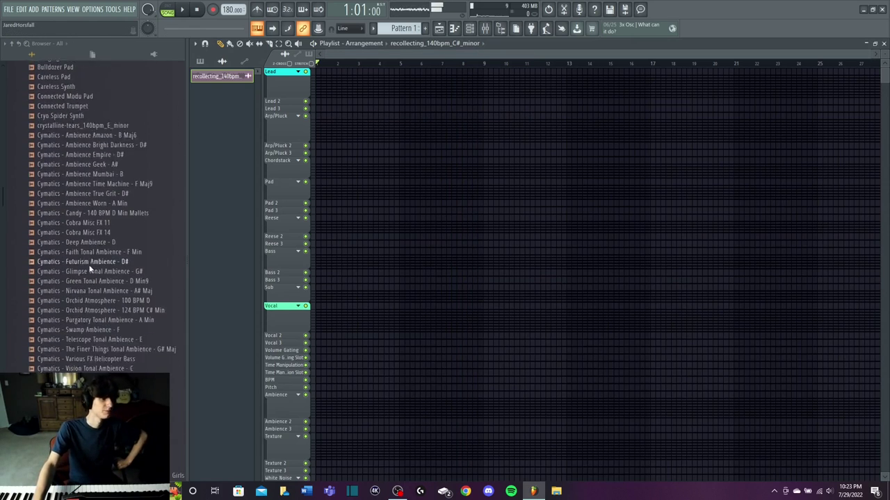
{"action": "scroll", "coordinate": [78, 272], "scroll_direction": "down", "scroll_amount": 8}
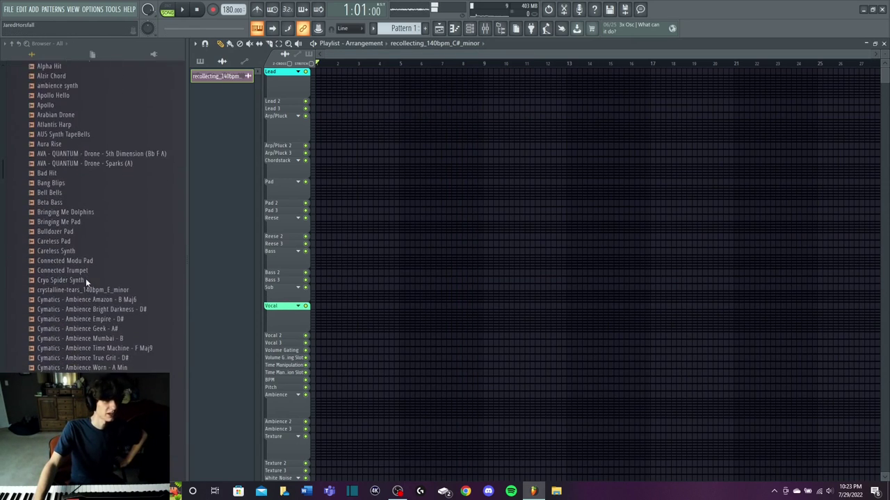
{"action": "scroll", "coordinate": [82, 277], "scroll_direction": "up", "scroll_amount": 6}
{"action": "left_click", "coordinate": [63, 194]}
{"action": "left_click", "coordinate": [87, 210]}
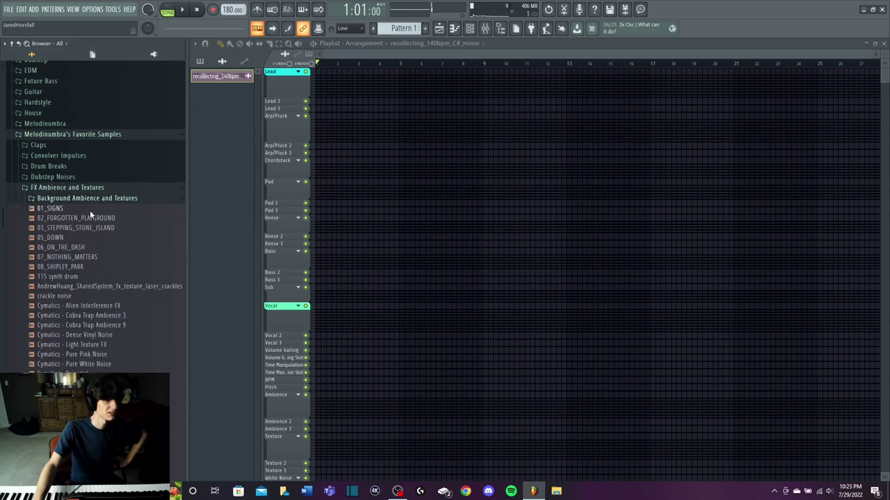
{"action": "scroll", "coordinate": [95, 218], "scroll_direction": "up", "scroll_amount": 3}
{"action": "left_click", "coordinate": [128, 328]}
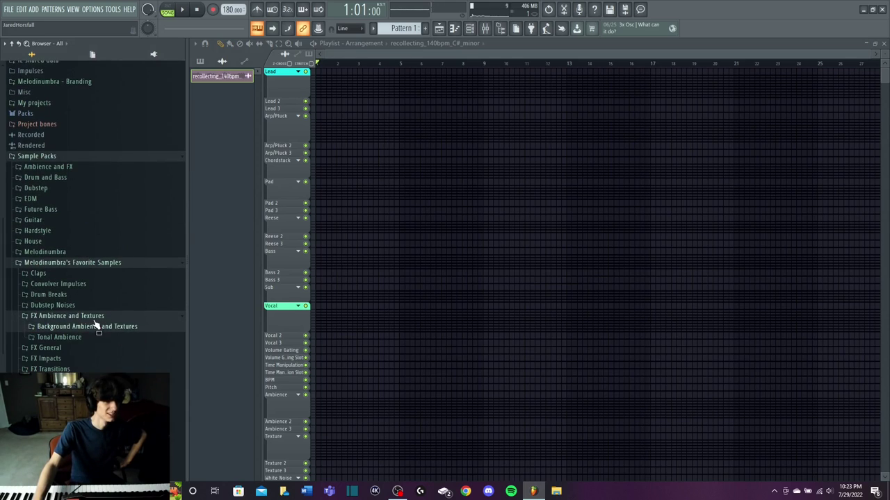
{"action": "left_click", "coordinate": [101, 317]}
{"action": "left_click", "coordinate": [101, 310]}
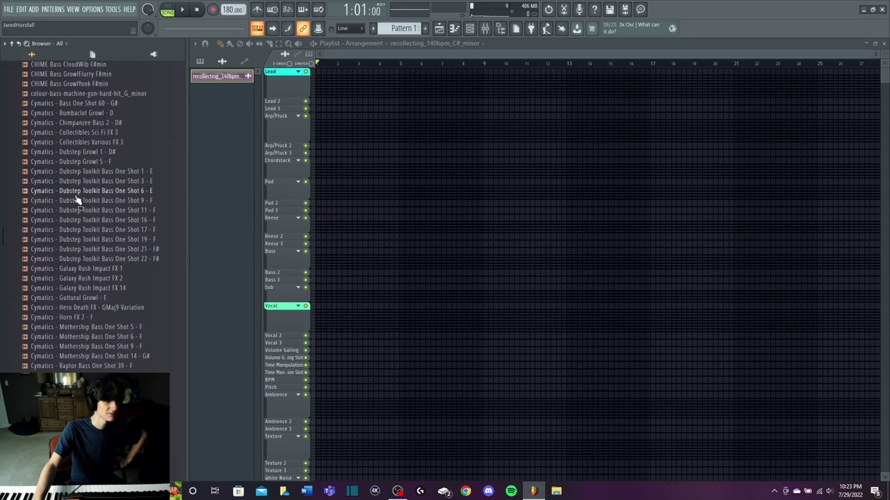
Add the Cymatics - Dubstep Growl 1 - D# sample to the project and place it on the Sub track at bar 1.
{"action": "left_click", "coordinate": [106, 154]}
{"action": "left_click_drag", "start_coordinate": [107, 158], "coordinate": [209, 96]}
{"action": "left_click", "coordinate": [320, 288]}
Route the Dubstep Growl 1 sample to mixer Insert 1 and play it through the effect chain.
{"action": "left_click", "coordinate": [470, 28]}
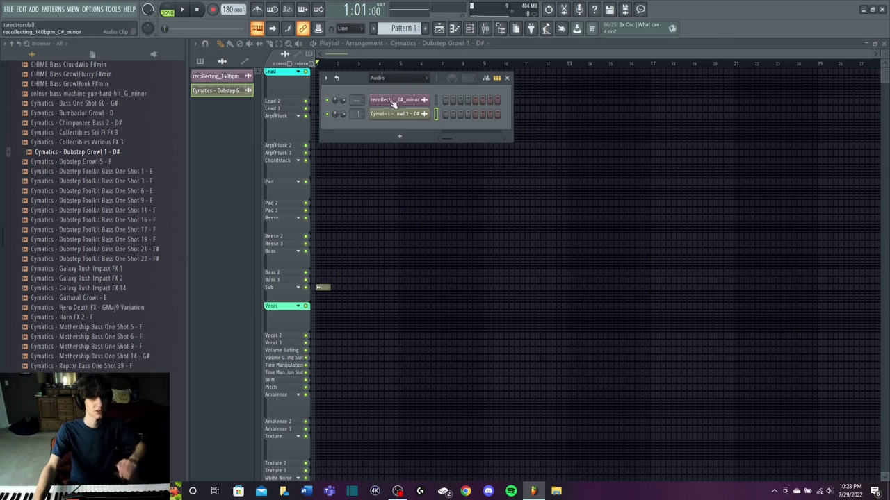
{"action": "key", "text": "space"}
{"action": "left_click", "coordinate": [471, 30]}
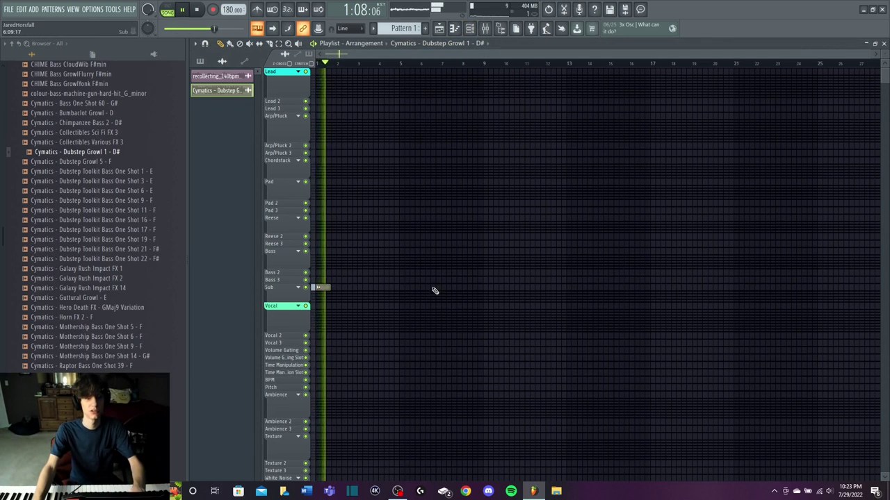
{"action": "key", "text": "space"}
Close the Fruity Convolver holding the Ambient Sparkles impulse and hide the mixer.
{"action": "scroll", "coordinate": [400, 55], "scroll_direction": "up", "scroll_amount": 3}
{"action": "left_click_drag", "start_coordinate": [400, 54], "coordinate": [292, 71]}
{"action": "scroll", "coordinate": [392, 238], "scroll_direction": "down", "scroll_amount": 1}
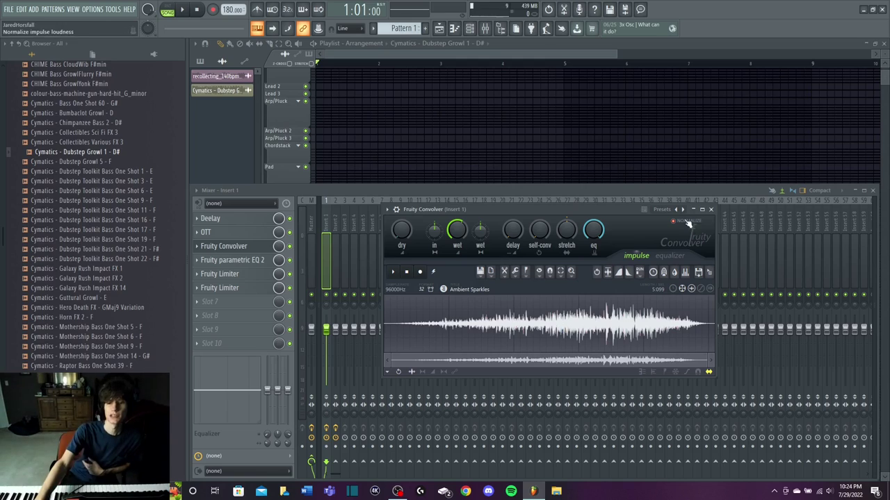
{"action": "left_click", "coordinate": [711, 209]}
{"action": "left_click", "coordinate": [872, 190]}
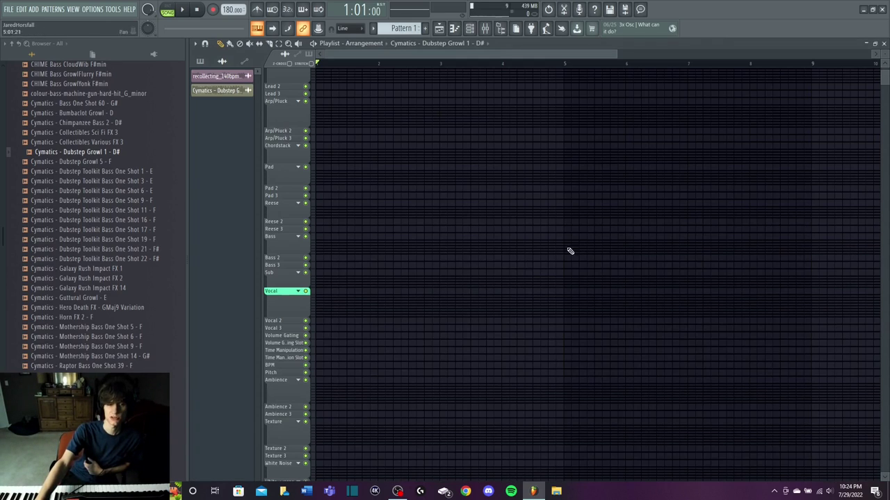
{"action": "scroll", "coordinate": [85, 243], "scroll_direction": "up", "scroll_amount": 5}
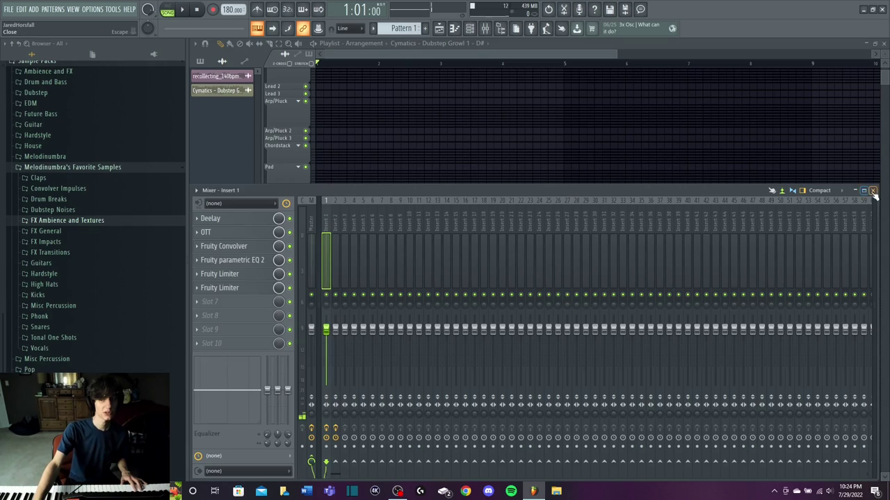
{"action": "left_click", "coordinate": [873, 191]}
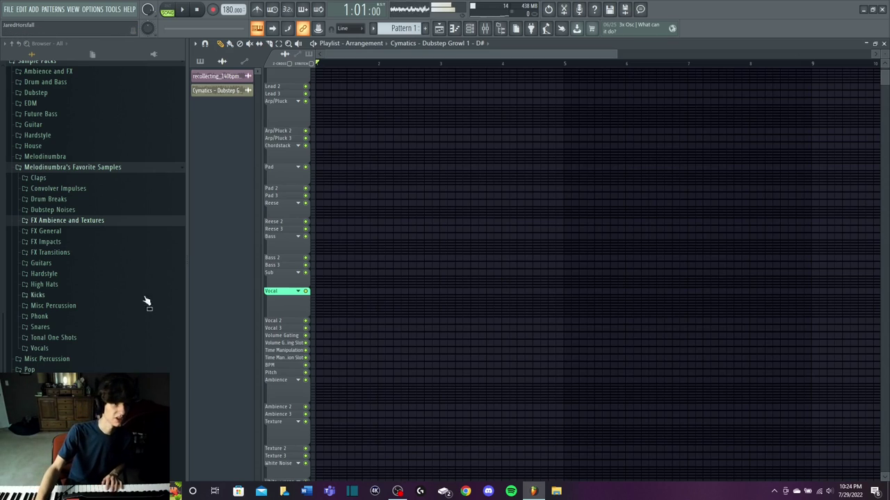
Preview the Ambient Sparkles sample in the Convolver Impulses folder, then collapse the folder.
{"action": "left_click", "coordinate": [82, 188]}
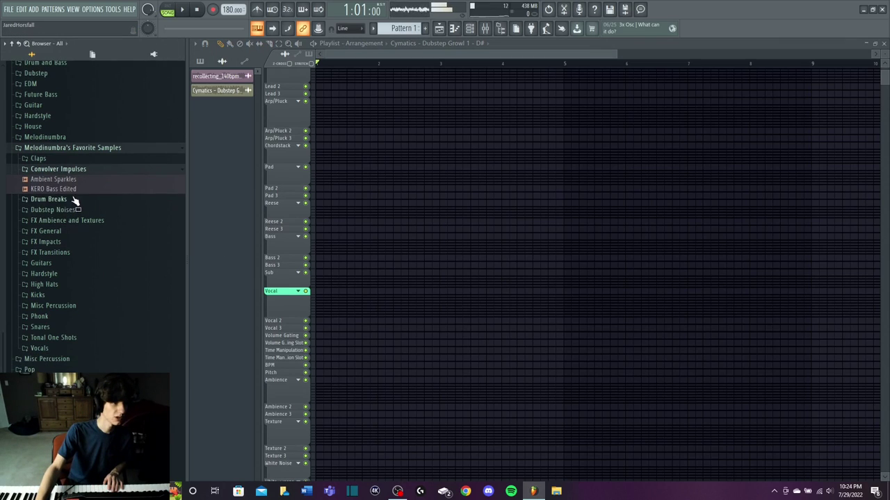
{"action": "left_click", "coordinate": [79, 180]}
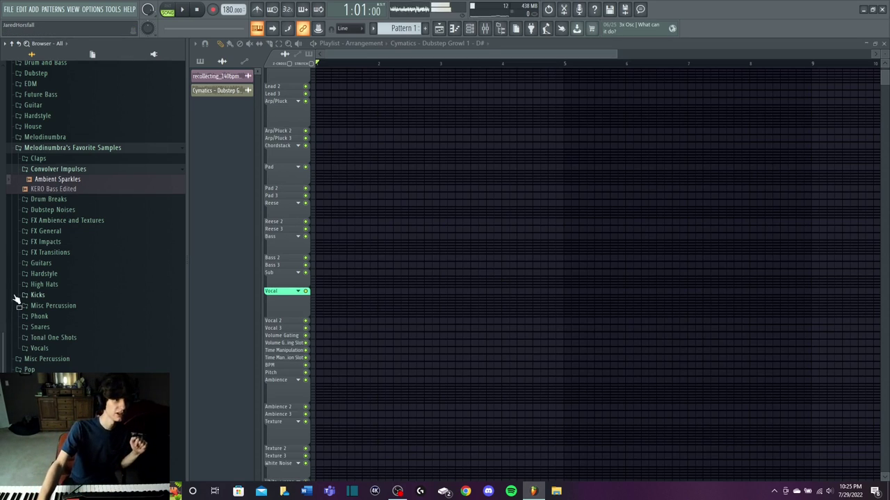
{"action": "left_click", "coordinate": [61, 170]}
Load the AndrewHuang_SharedSystem_fx_texture_laser_crackles sample as the impulse in Insert 1's Fruity Convolver.
{"action": "left_click", "coordinate": [485, 28]}
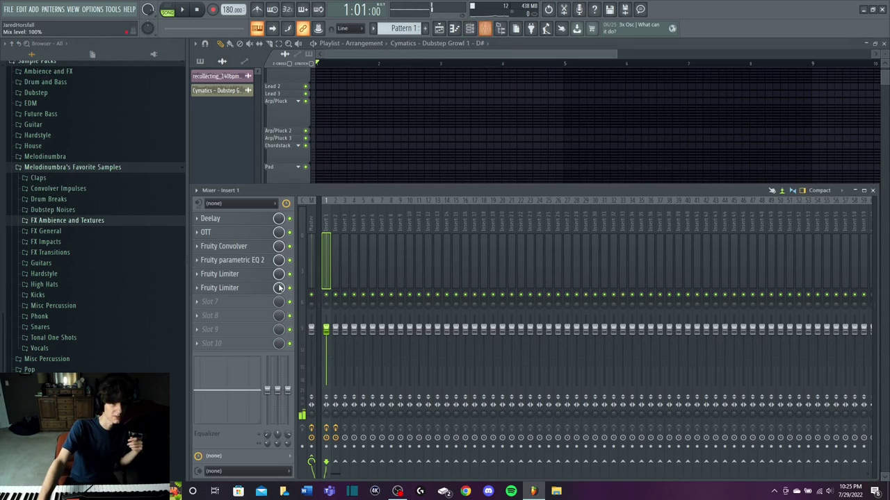
{"action": "left_click", "coordinate": [224, 246]}
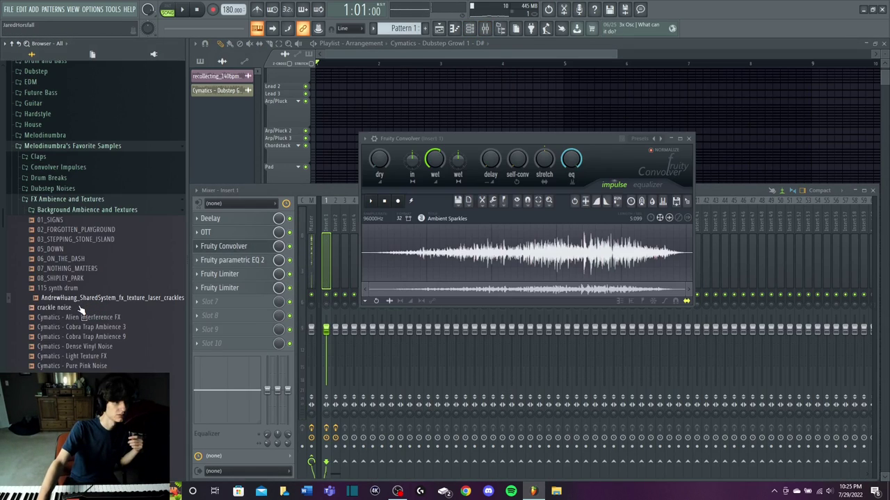
{"action": "left_click_drag", "start_coordinate": [102, 299], "coordinate": [546, 263]}
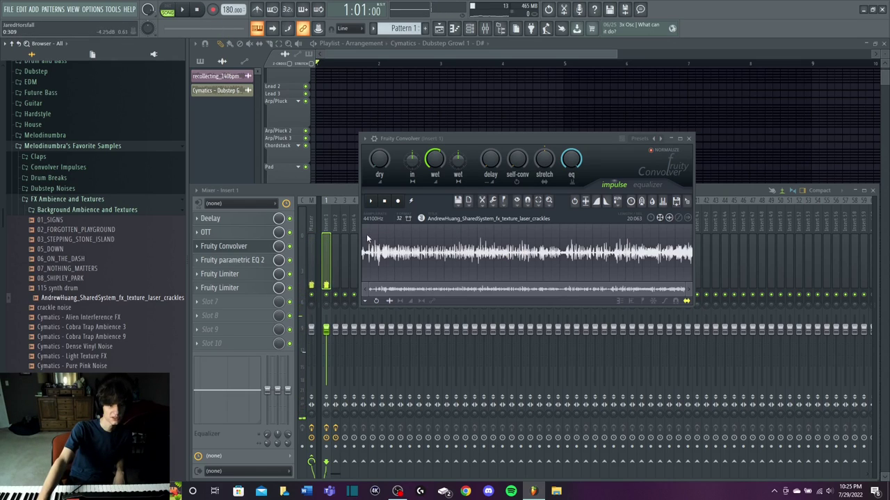
Trim the laser crackles impulse by deleting the section from 5.086 to 20.063 seconds.
{"action": "left_click_drag", "start_coordinate": [363, 235], "coordinate": [390, 238]}
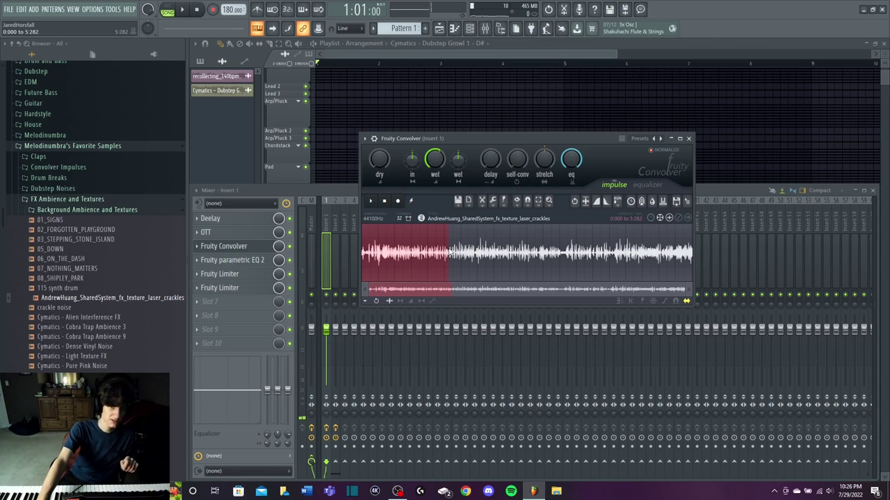
{"action": "left_click_drag", "start_coordinate": [446, 253], "coordinate": [766, 257]}
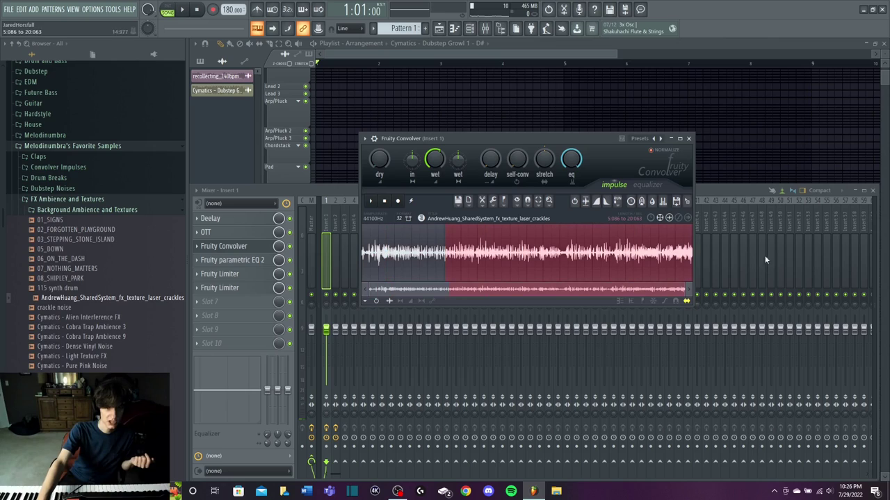
{"action": "left_click", "coordinate": [482, 201]}
{"action": "left_click", "coordinate": [514, 271]}
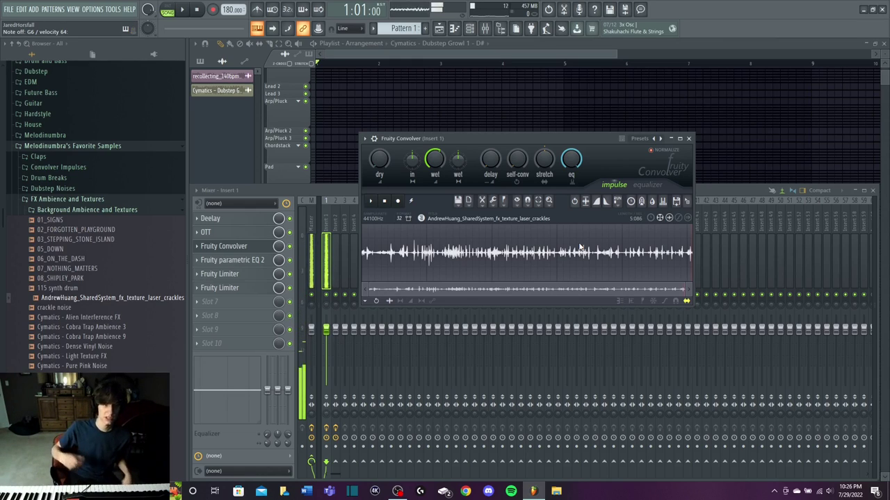
Bring up Serum from the channel rack to play it through the laser crackles convolver, then close its window.
{"action": "left_click", "coordinate": [469, 29]}
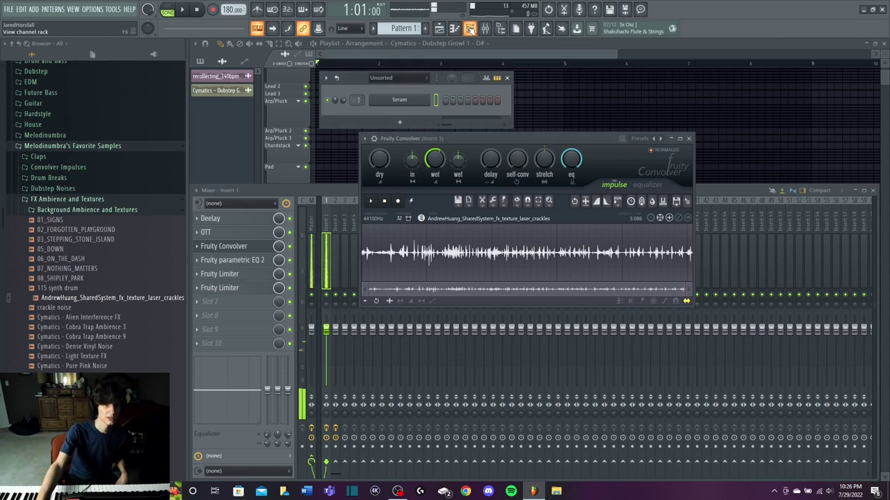
{"action": "left_click", "coordinate": [399, 102]}
{"action": "left_click", "coordinate": [727, 97]}
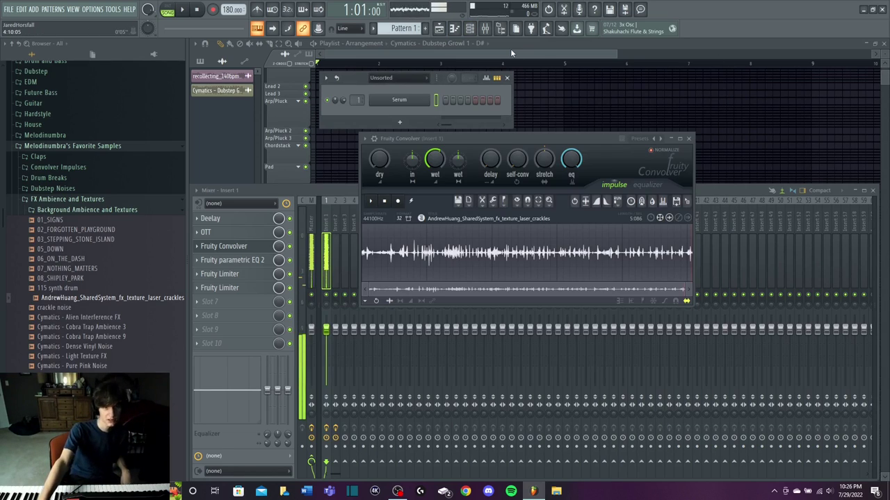
Close the Fruity Convolver, the channel rack and the mixer to return to the playlist.
{"action": "left_click", "coordinate": [688, 139]}
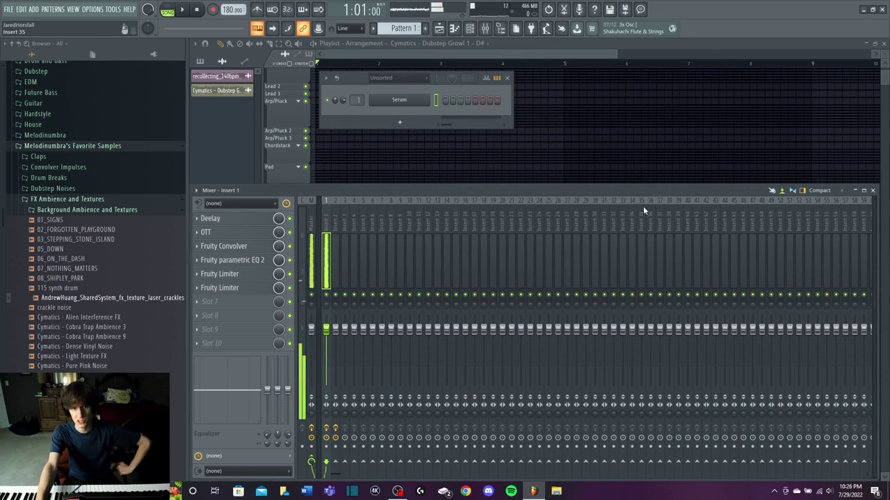
{"action": "left_click", "coordinate": [470, 29]}
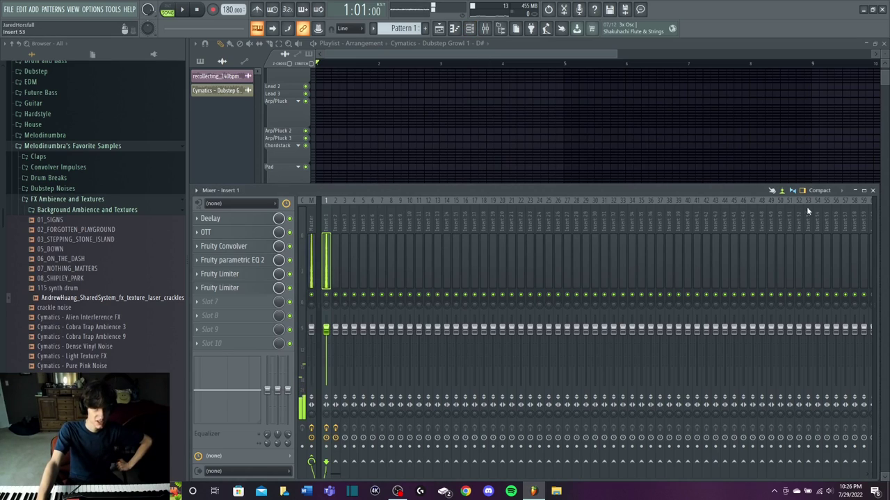
{"action": "left_click", "coordinate": [872, 190]}
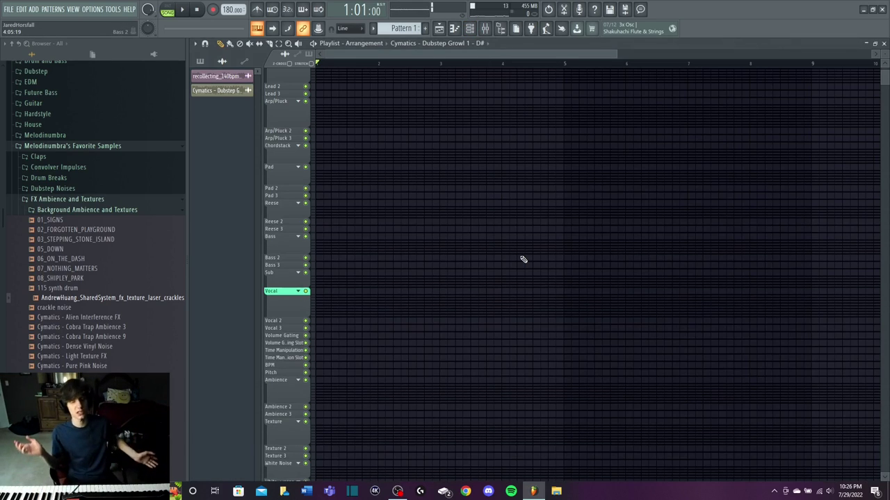